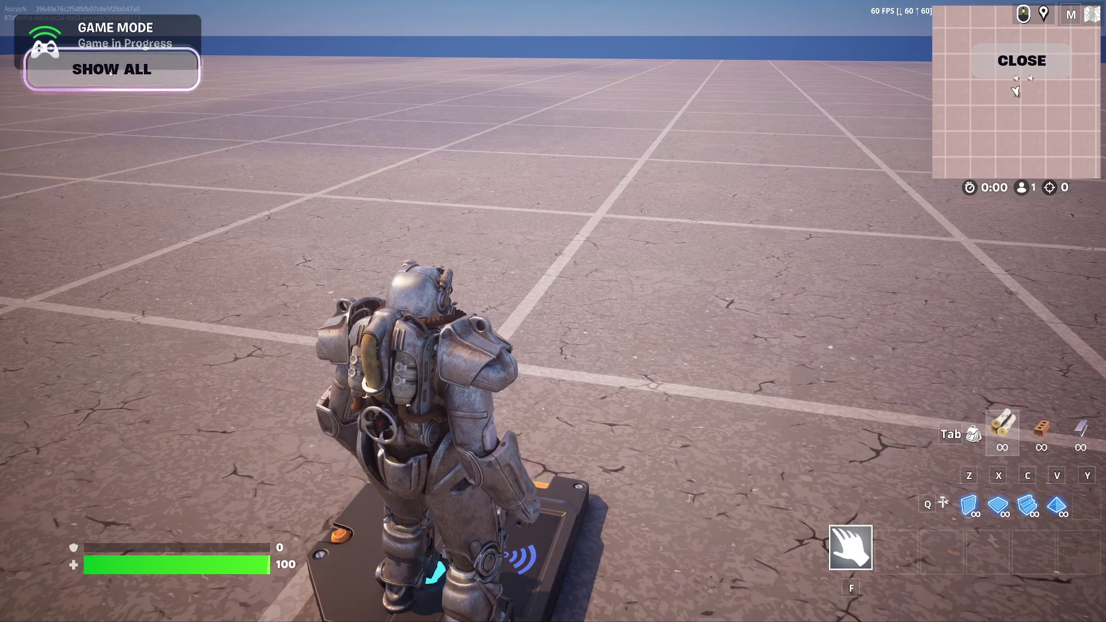
Step: In the playtest, use SHOW ALL, SHOW STAR and PLAY ANIMATION to reveal the star and rifle animation
click(112, 73)
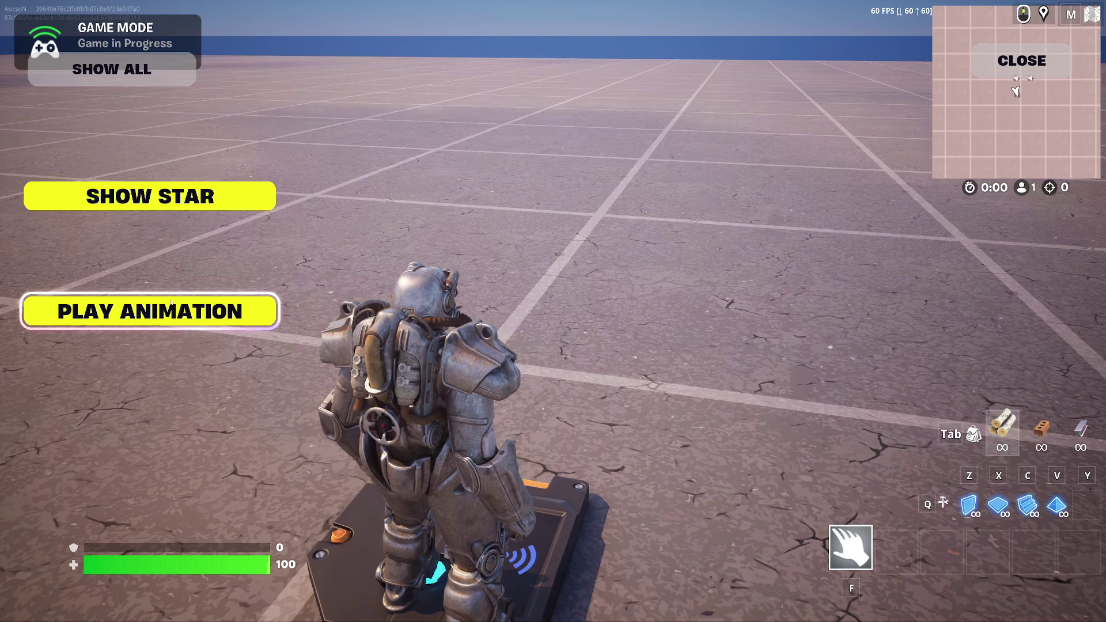
click(150, 197)
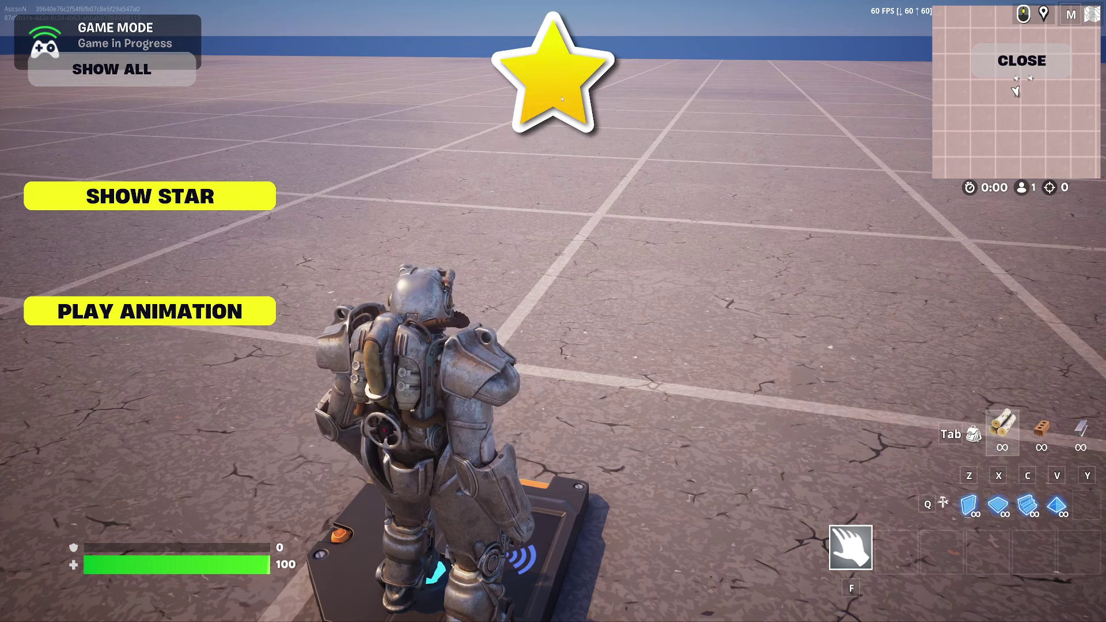
click(166, 314)
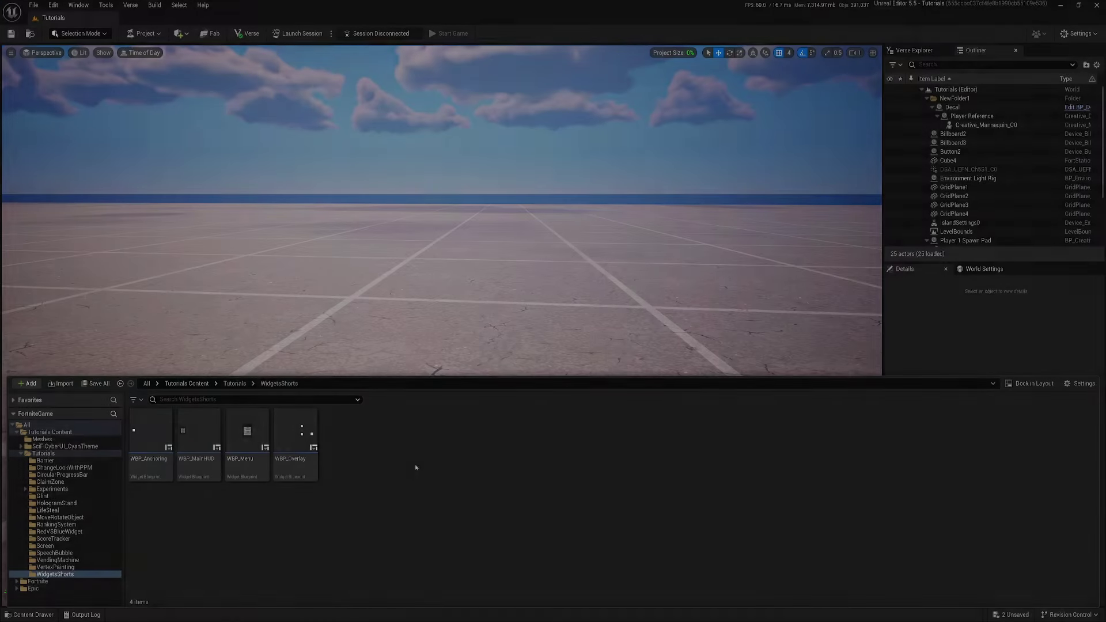
Step: Create a User Widget blueprint named WBP_Buttons in WidgetsShorts and open it in the widget editor
right_click(414, 463)
mouse_move(461, 339)
mouse_move(535, 441)
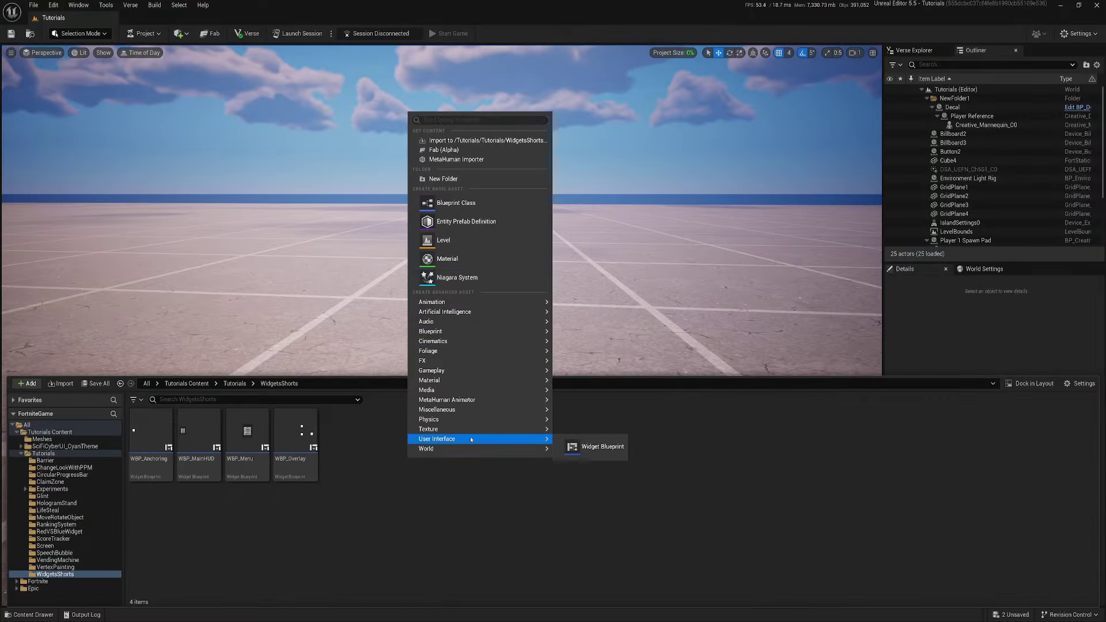
click(596, 447)
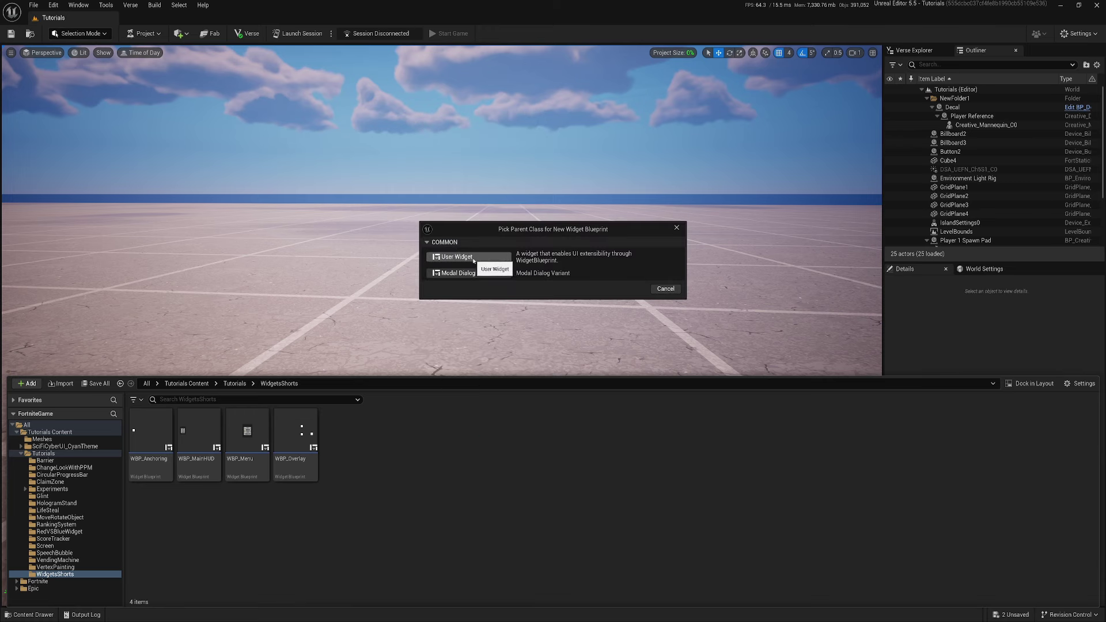
click(469, 257)
text(WBP_)
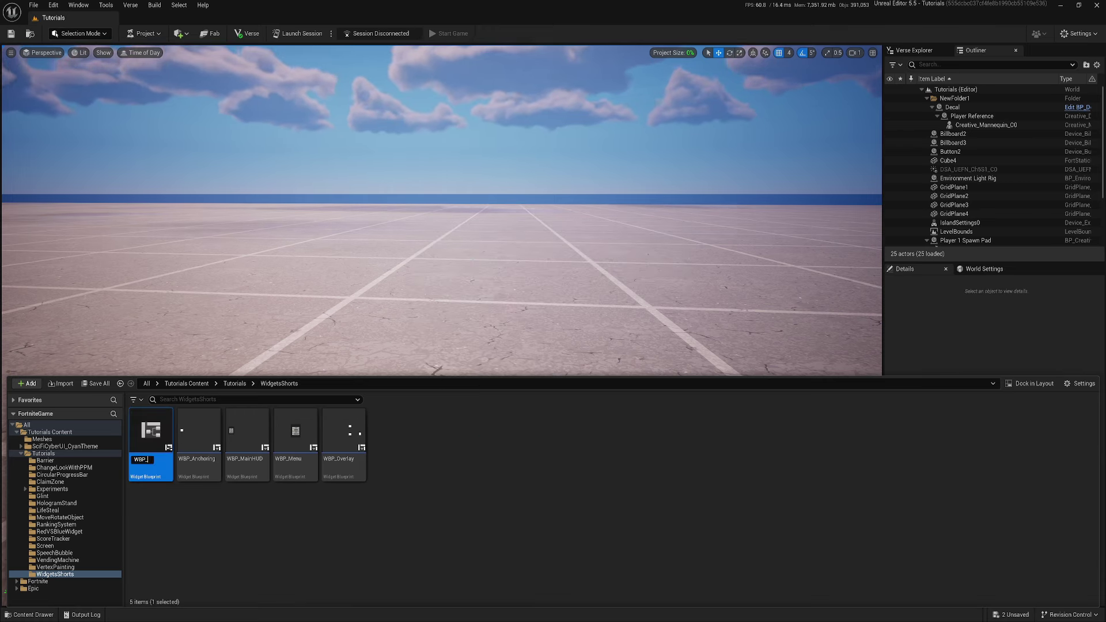
text(Buttons)
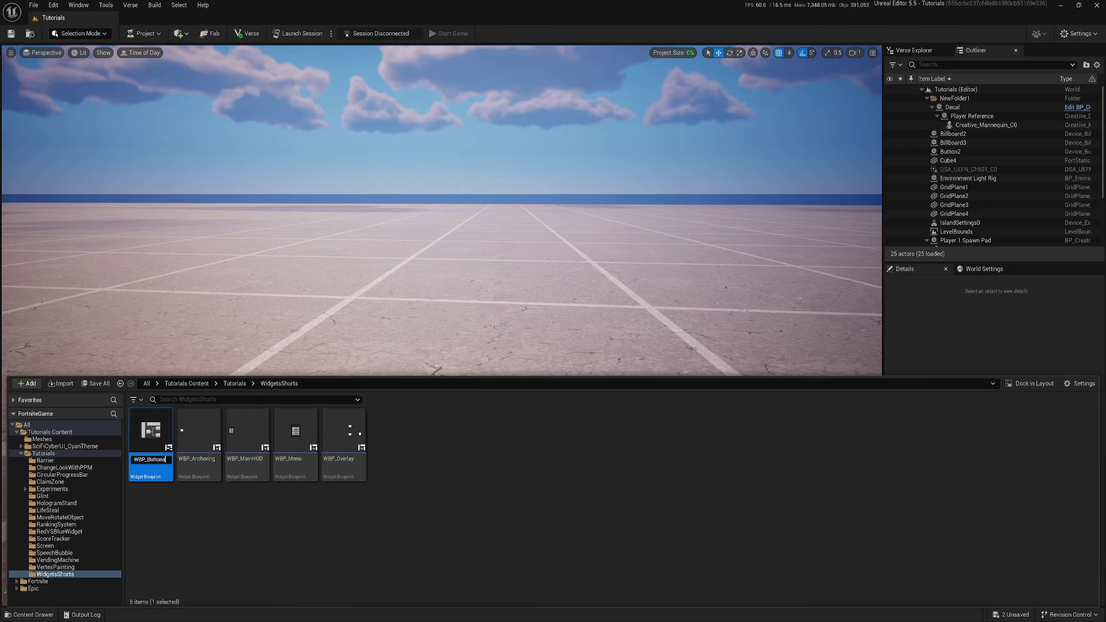
key(Return)
double_click(198, 430)
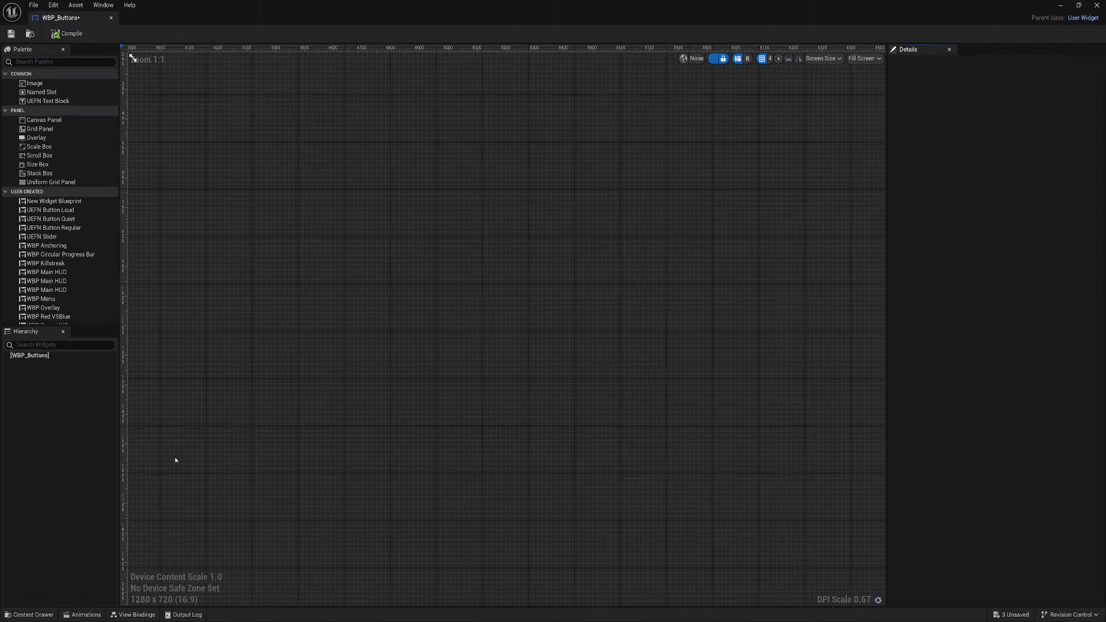
click(29, 615)
Step: Start another Widget Blueprint from the Content Drawer, then cancel the Pick Parent Class dialog
right_click(423, 457)
mouse_move(461, 443)
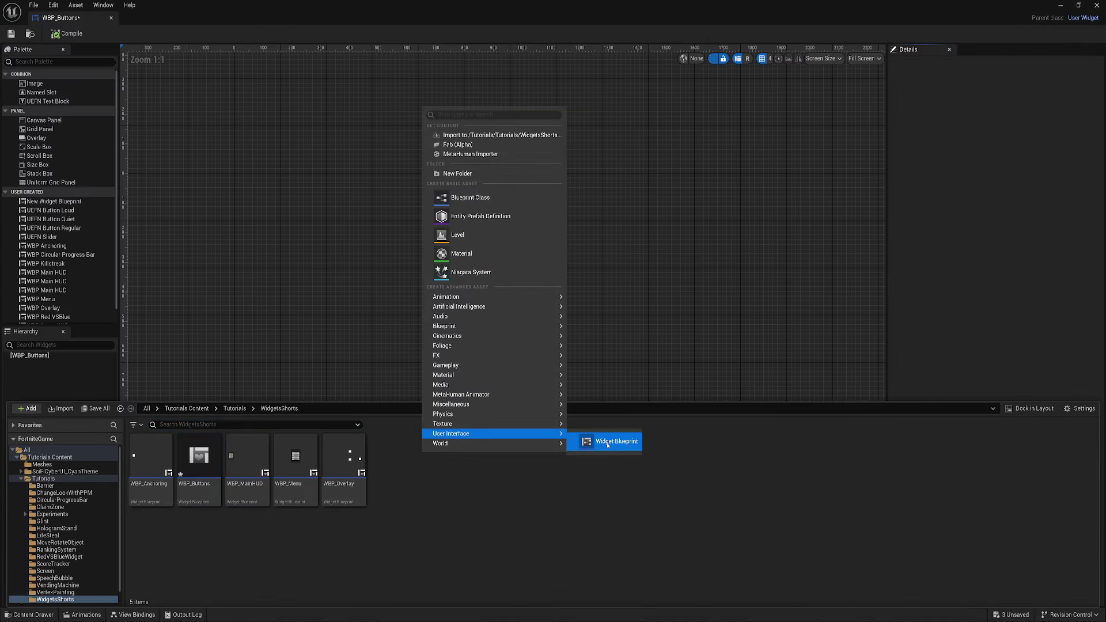
click(599, 447)
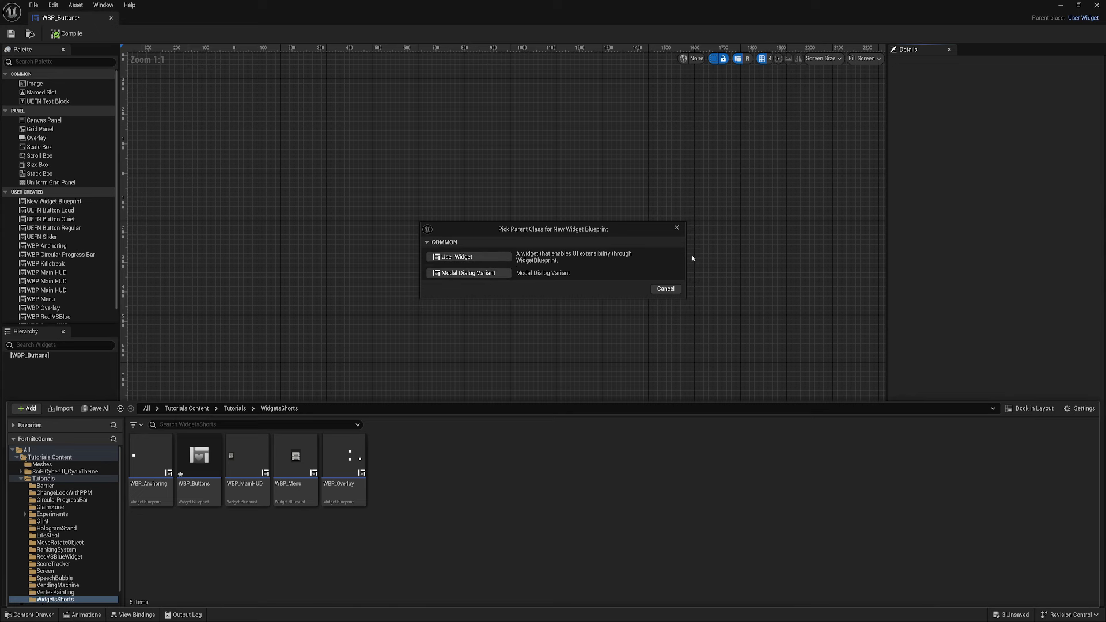
click(665, 288)
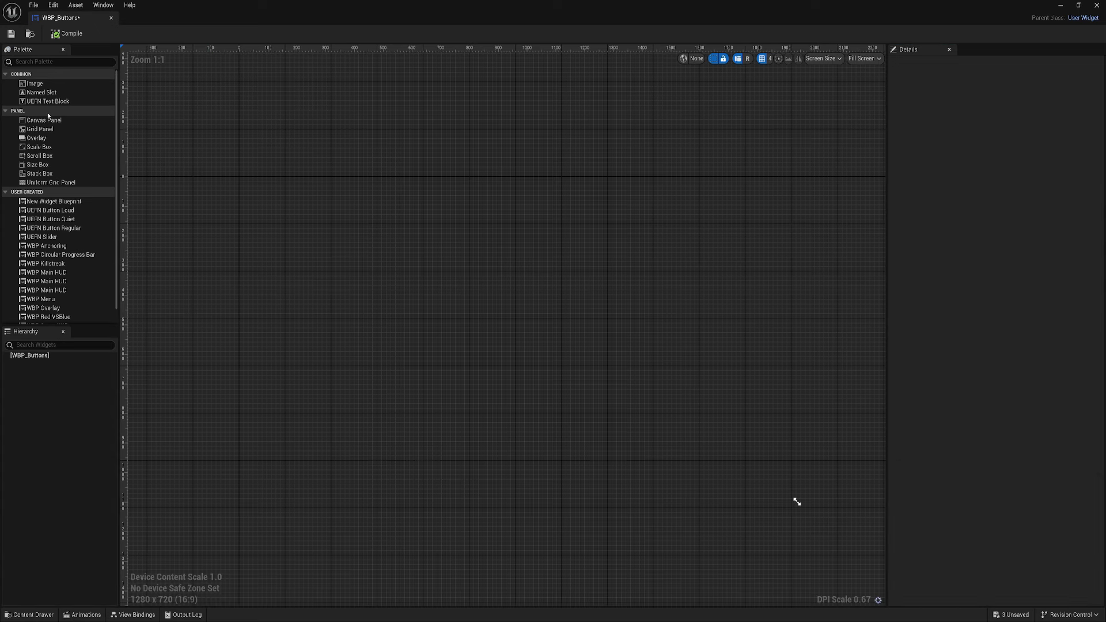
Step: Make a Canvas Panel the root of WBP_Buttons and place an Overlay inside it
drag(47, 118, 58, 367)
click(51, 364)
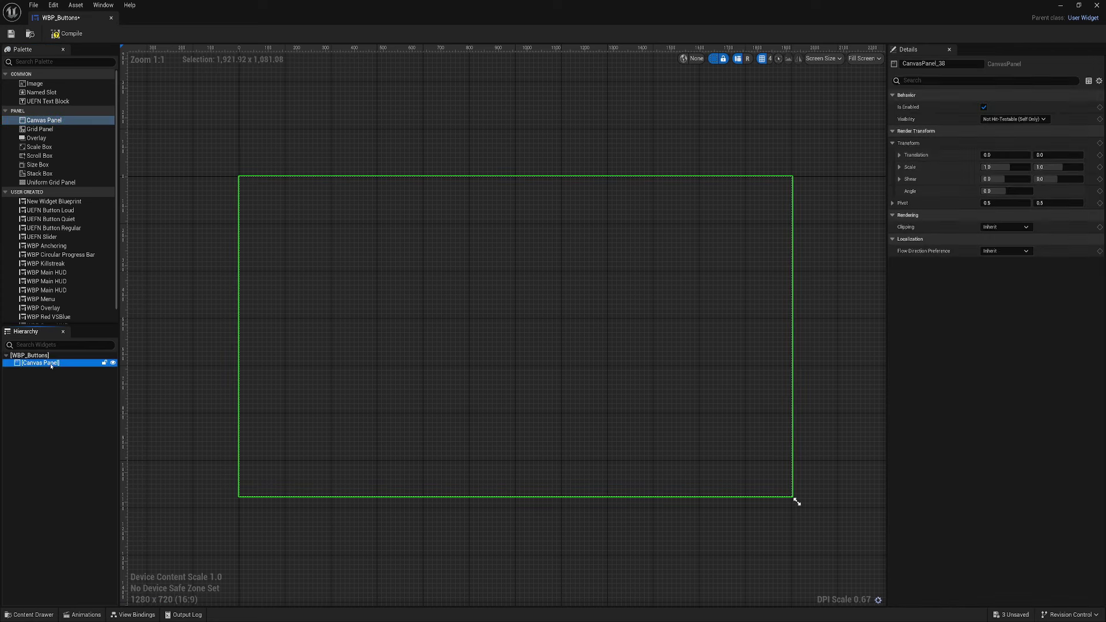
click(84, 615)
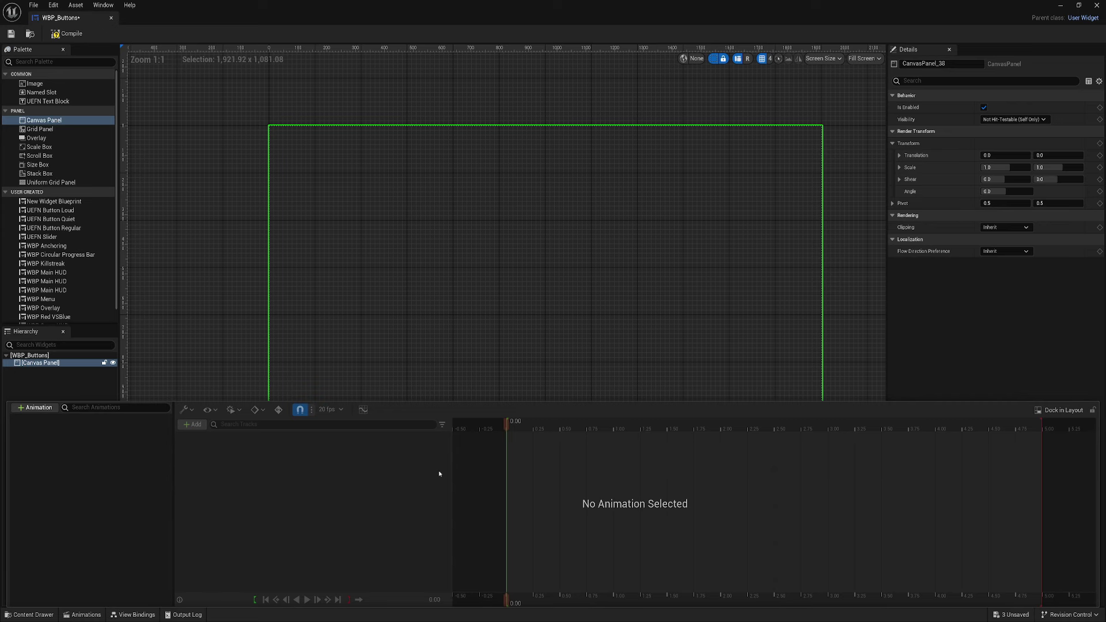
drag(37, 138, 52, 383)
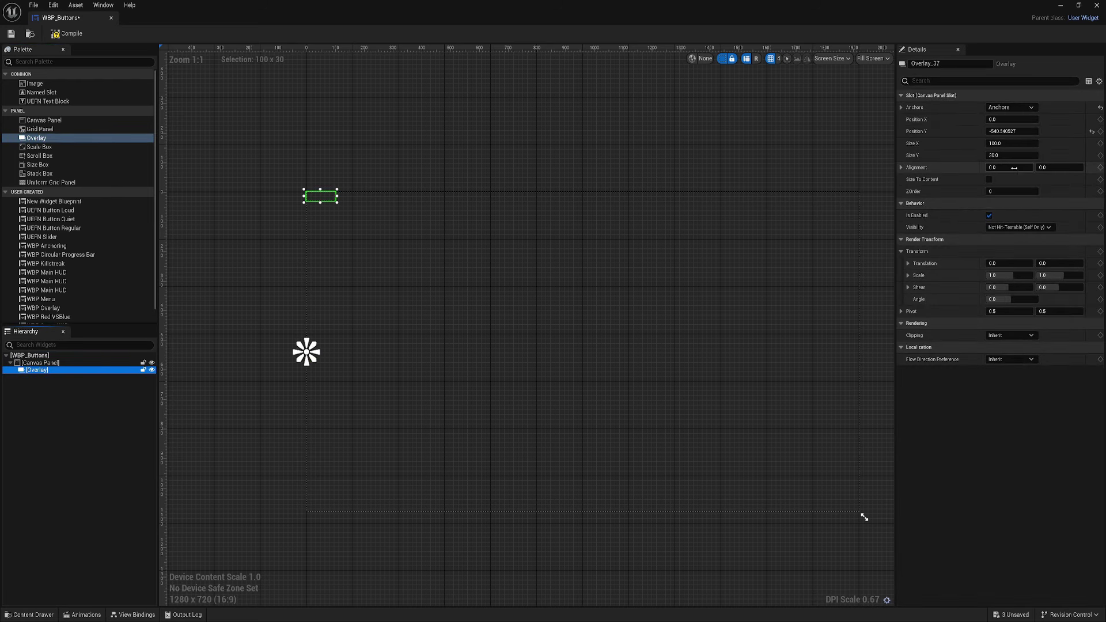
Step: Set the Overlay's Position Y to 0, Size Y to 100 and Alignment to 0.0/0.5
click(1092, 132)
drag(1012, 156, 1031, 169)
click(1021, 157)
text(100)
key(Return)
click(1013, 167)
text(0.5)
key(Return)
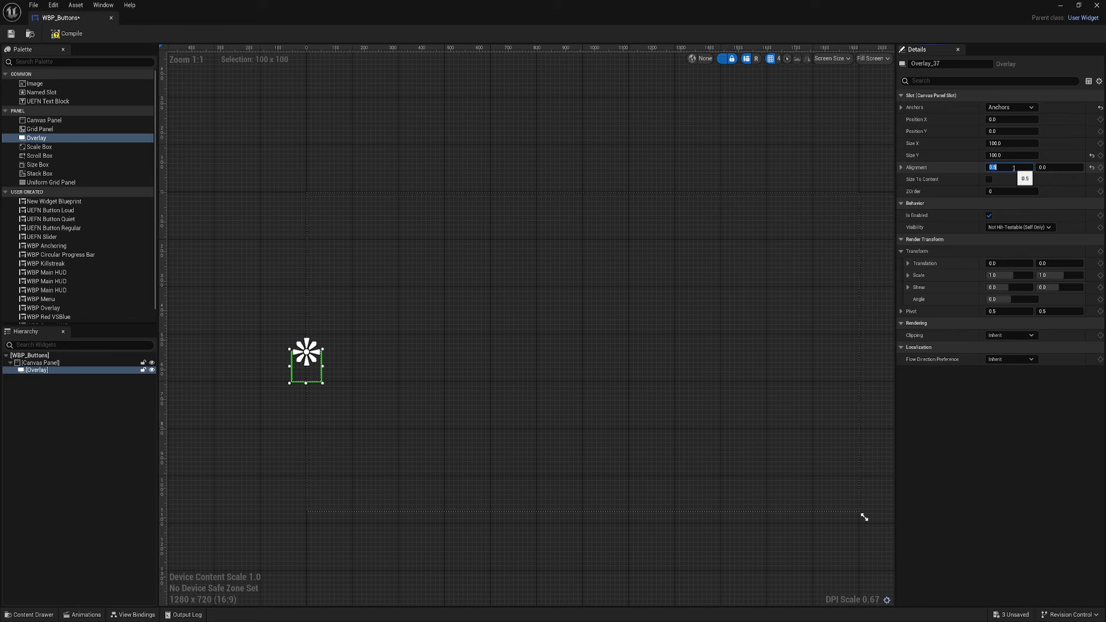
text(0)
key(Return)
click(1059, 167)
text(0.5)
key(Return)
Step: Shift the Overlay slightly right, make it 250 wide, and nest a Size Box inside
scroll(358, 356, up, 3)
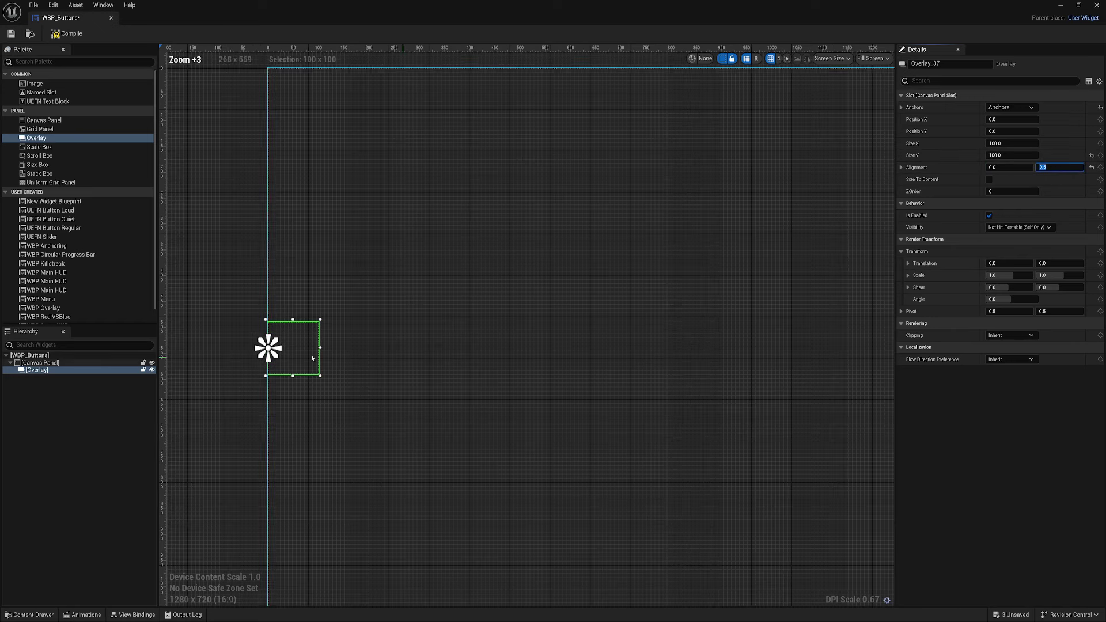
drag(1002, 120, 1047, 143)
click(1004, 144)
text(250)
key(Return)
scroll(403, 282, down, 2)
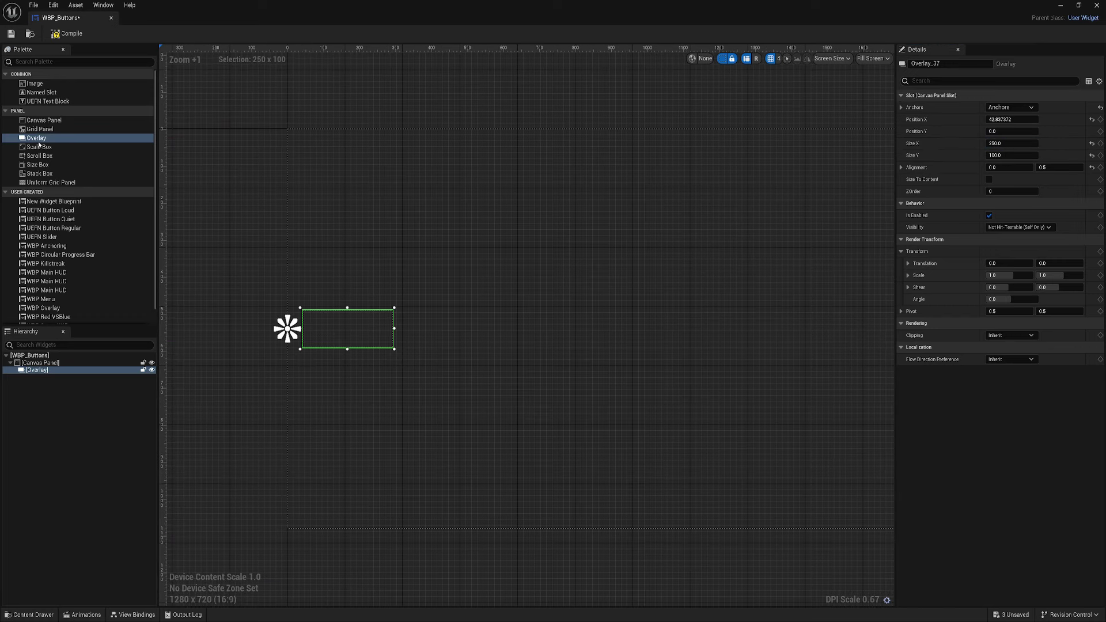
drag(37, 165, 41, 379)
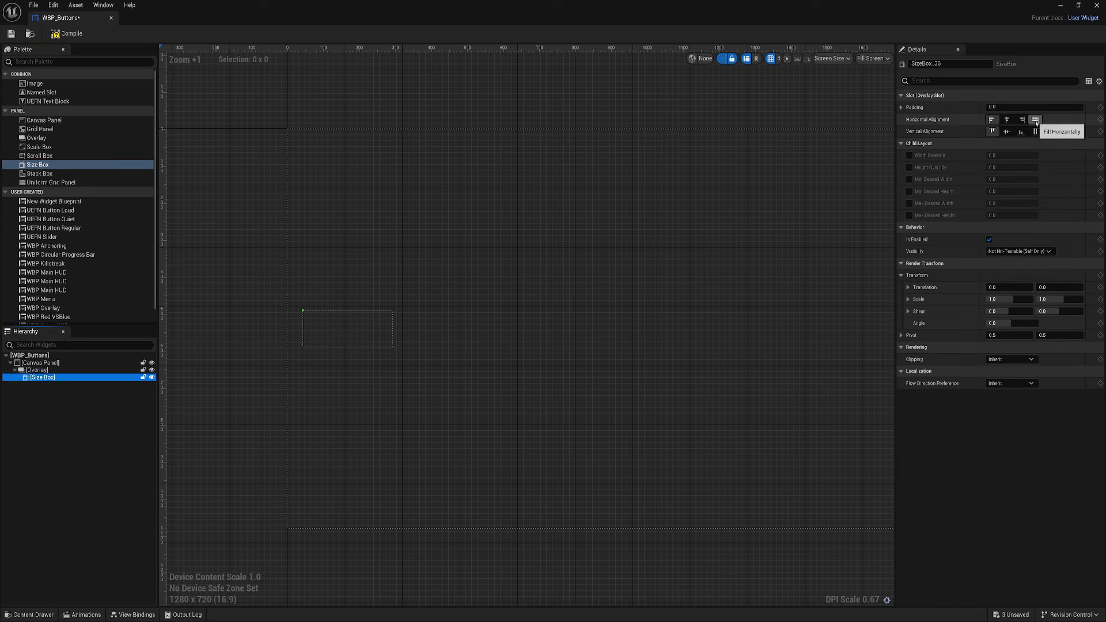
Step: Make the Size Box fill and centre, with width override 200 and height override 50
click(1036, 122)
click(1035, 132)
click(909, 155)
click(909, 167)
click(1007, 131)
click(1005, 155)
text(2000)
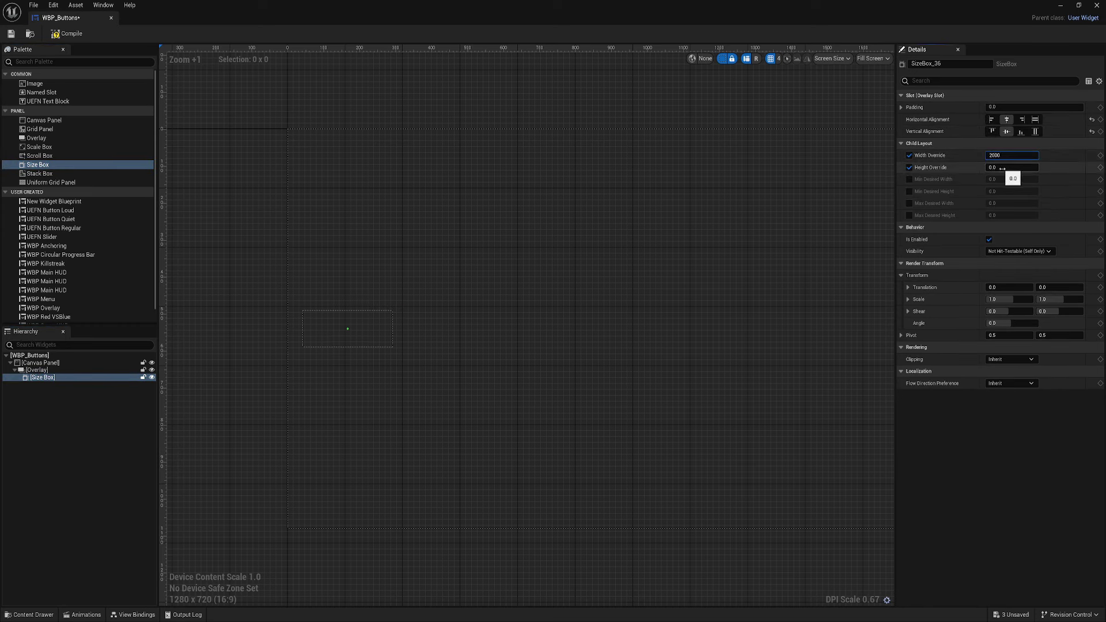
click(1004, 167)
text(50)
key(Return)
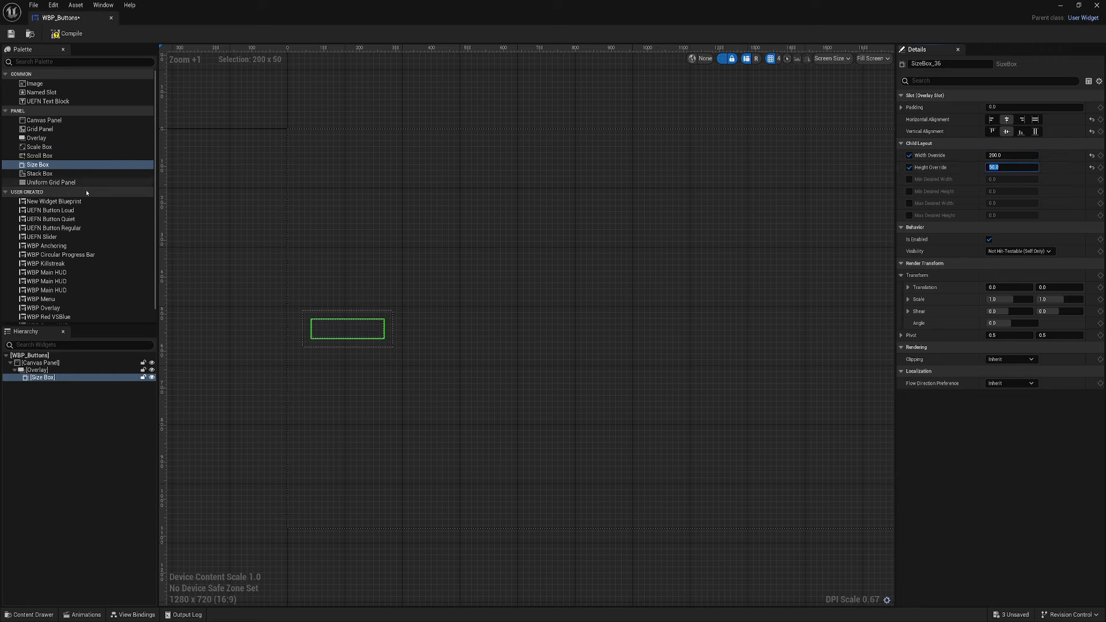
Step: Place a UEFN Button Loud in the Size Box labelled 'Play Animation'
drag(78, 213, 45, 377)
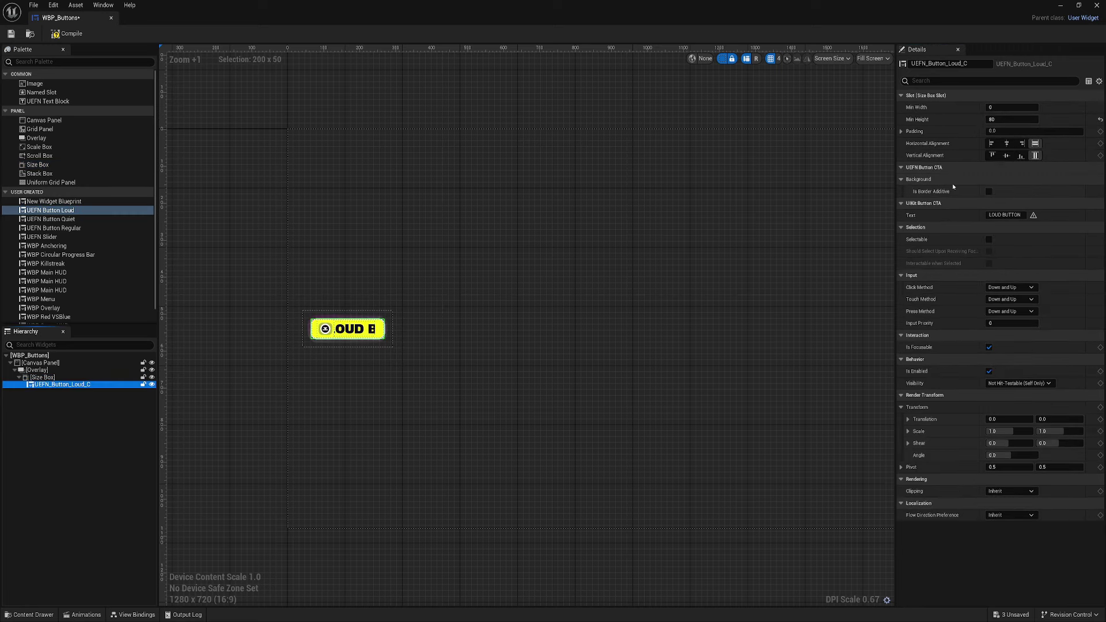
click(1003, 215)
text(Play Animation)
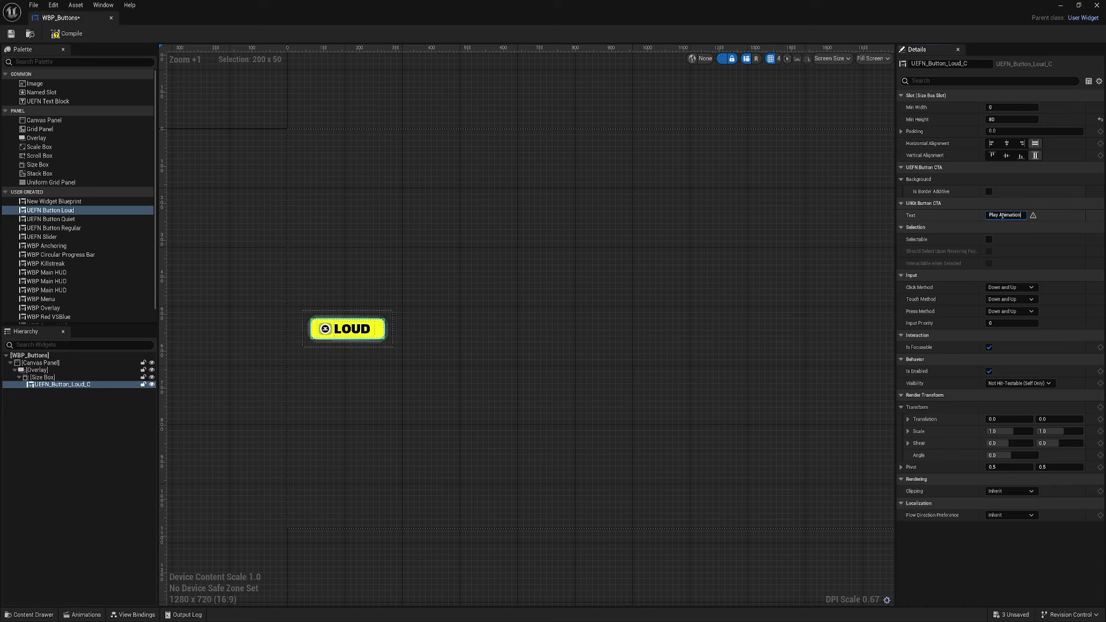
key(Return)
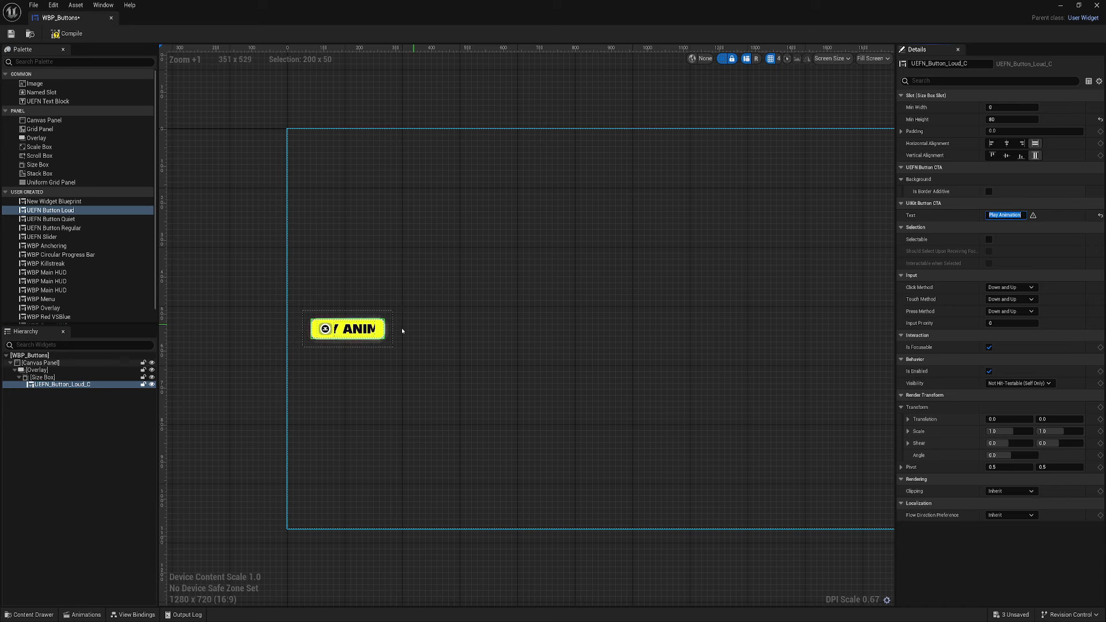
Step: Widen the Size Box width override to 300 and set the Overlay to Size To Content
right_drag(403, 331, 365, 330)
click(92, 377)
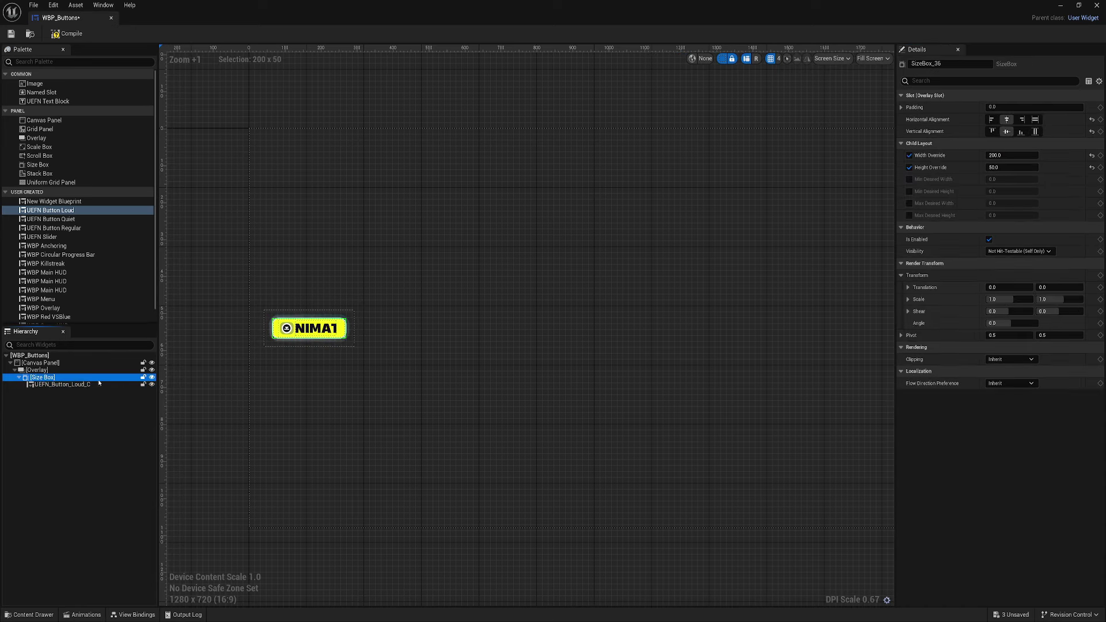
drag(1003, 156, 1083, 156)
click(1005, 156)
text(300)
key(Return)
click(55, 372)
click(990, 179)
click(86, 378)
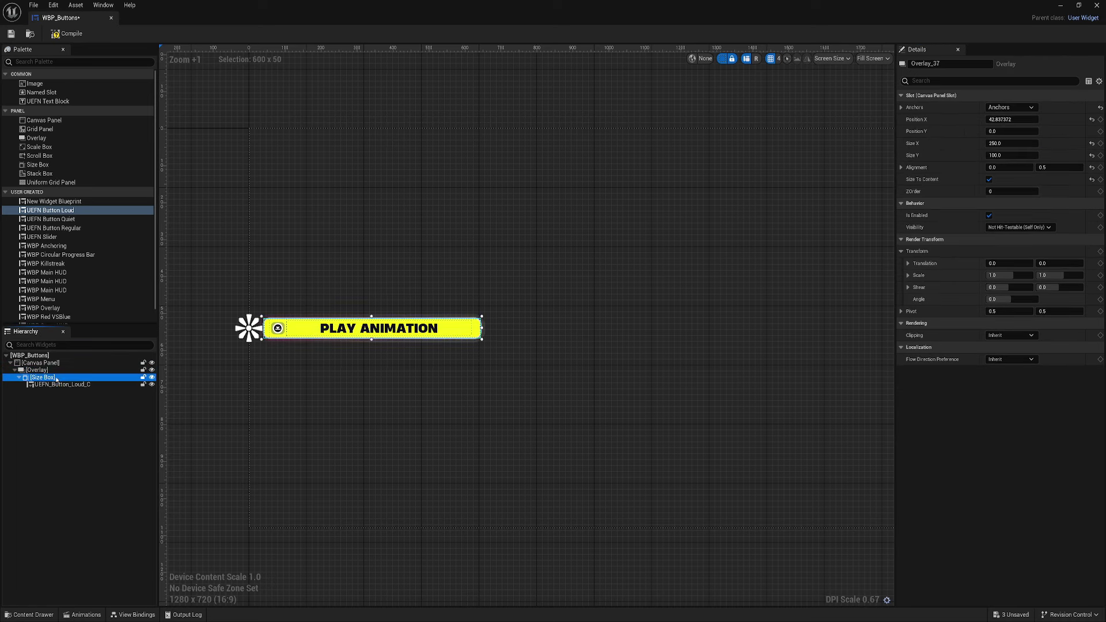
Step: Set the button width override to 450, then save and compile the widget
mouse_move(1005, 156)
mouse_down()
mouse_move(973, 156)
mouse_move(983, 157)
mouse_up()
click(1005, 156)
text(450)
key(Return)
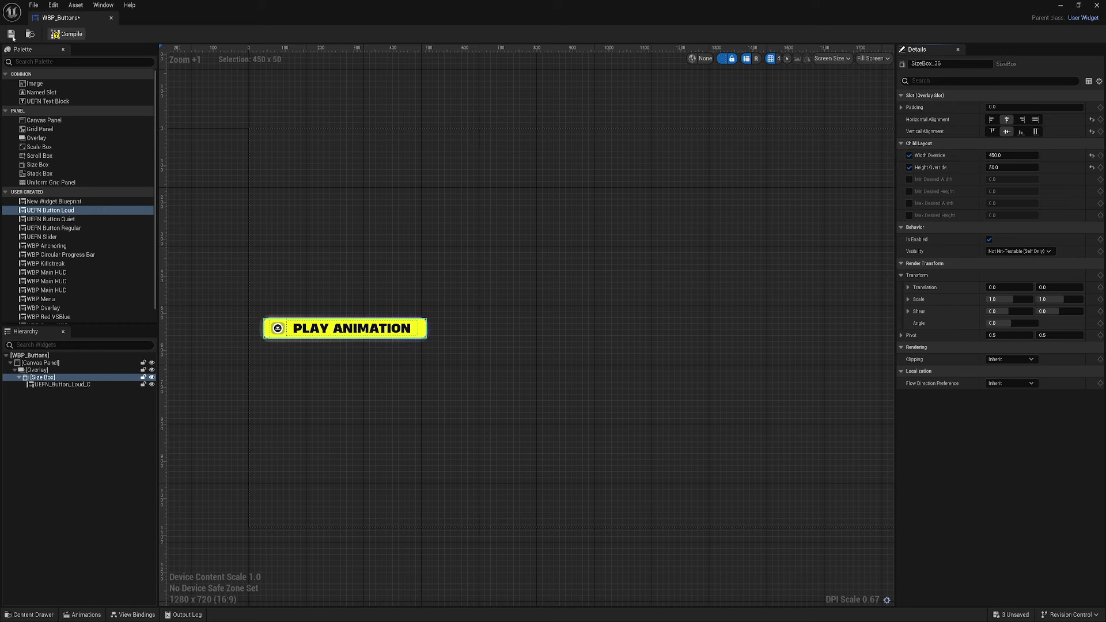
key(ctrl+s)
click(63, 386)
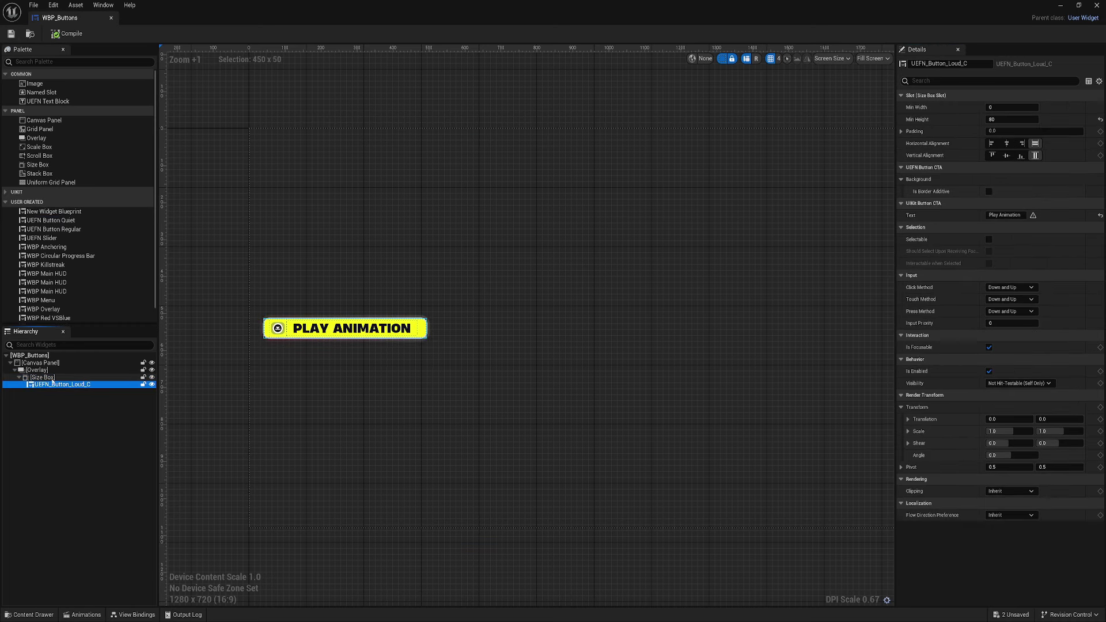
Step: Review the Size Box, Play Animation button and Overlay settings in the hierarchy
click(51, 378)
click(74, 385)
click(60, 371)
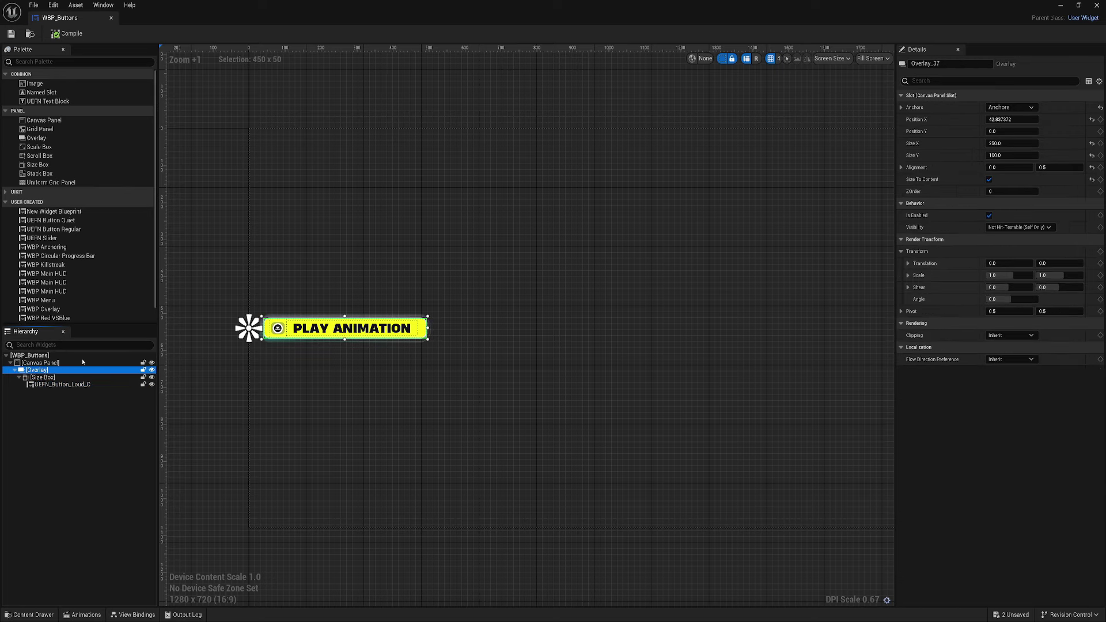
right_drag(551, 353, 457, 348)
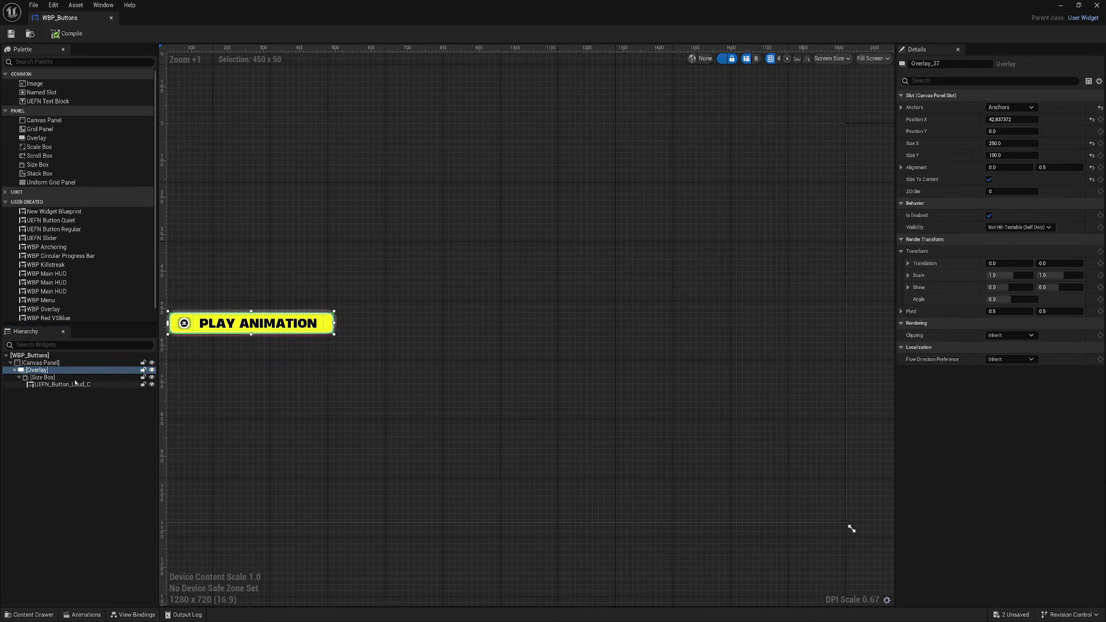
click(72, 384)
right_drag(314, 457, 352, 428)
Step: Create a widget animation named ImageTransform, select it, then return to the layout canvas
click(86, 615)
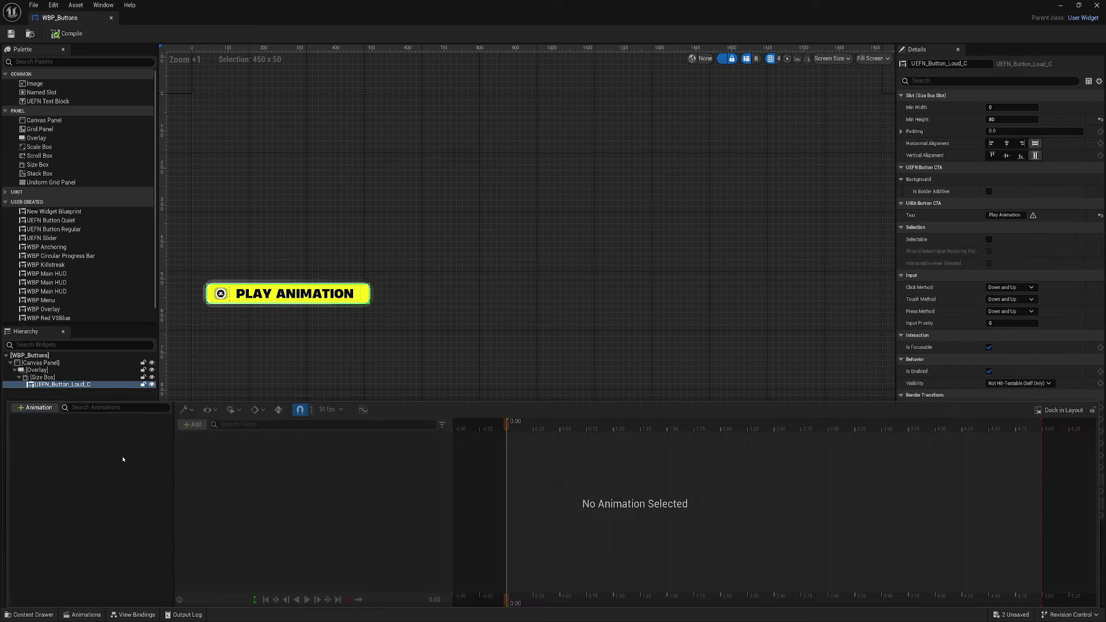
click(31, 408)
text(ImageTransform)
key(Return)
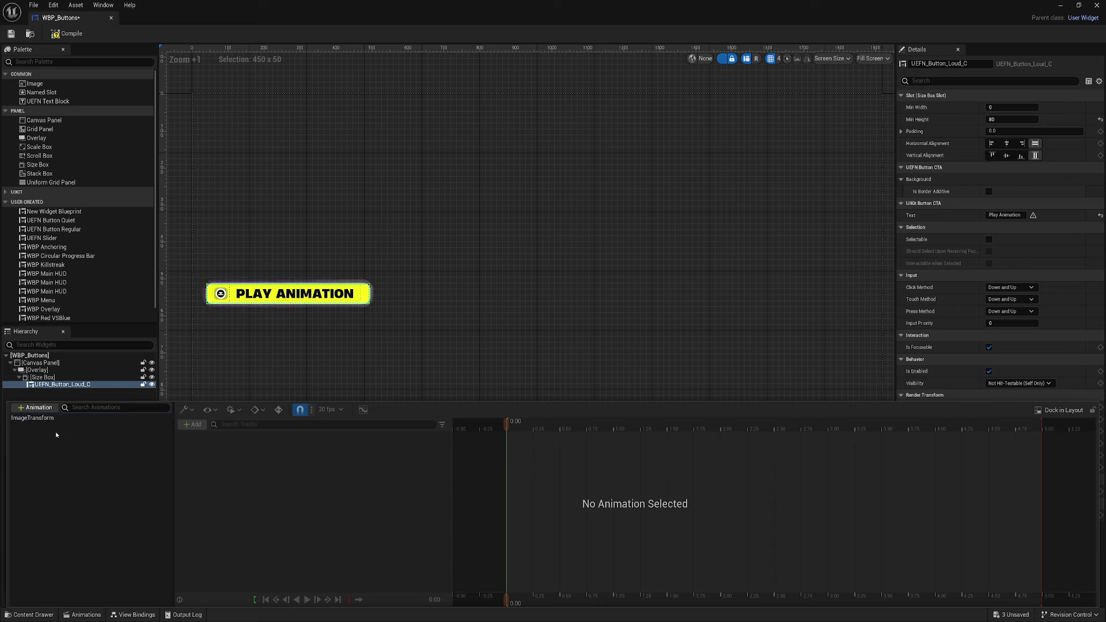
click(49, 418)
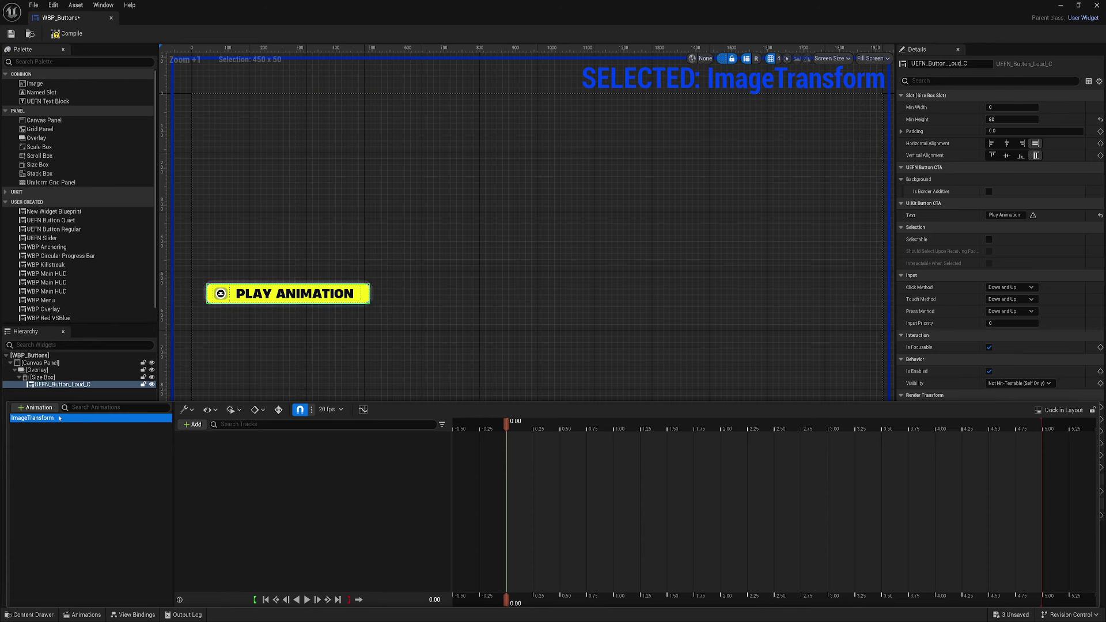
click(194, 425)
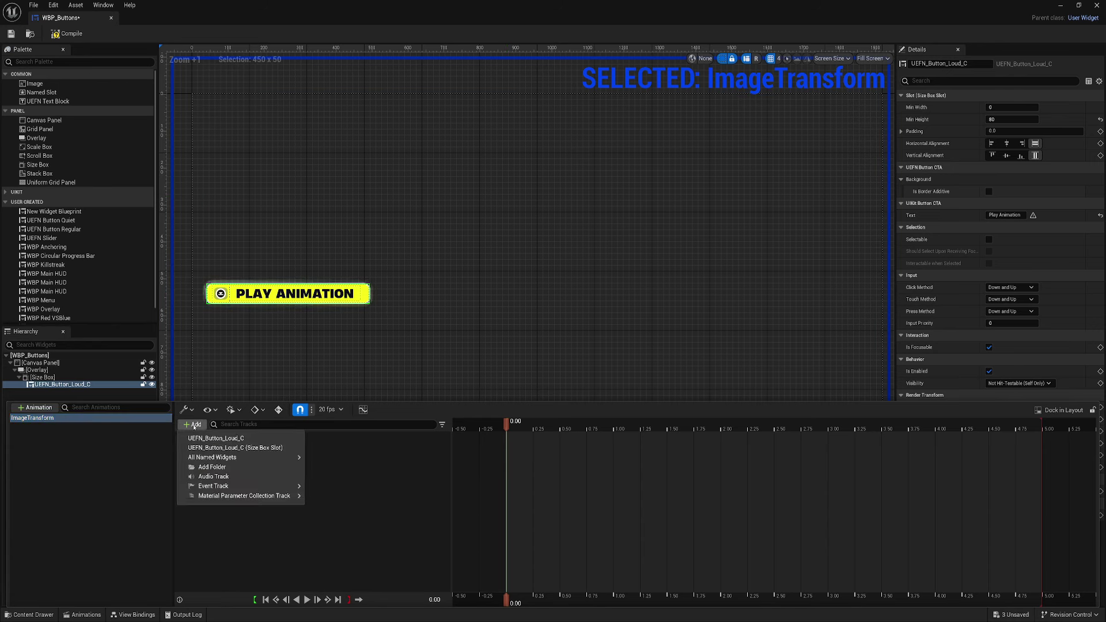
click(323, 474)
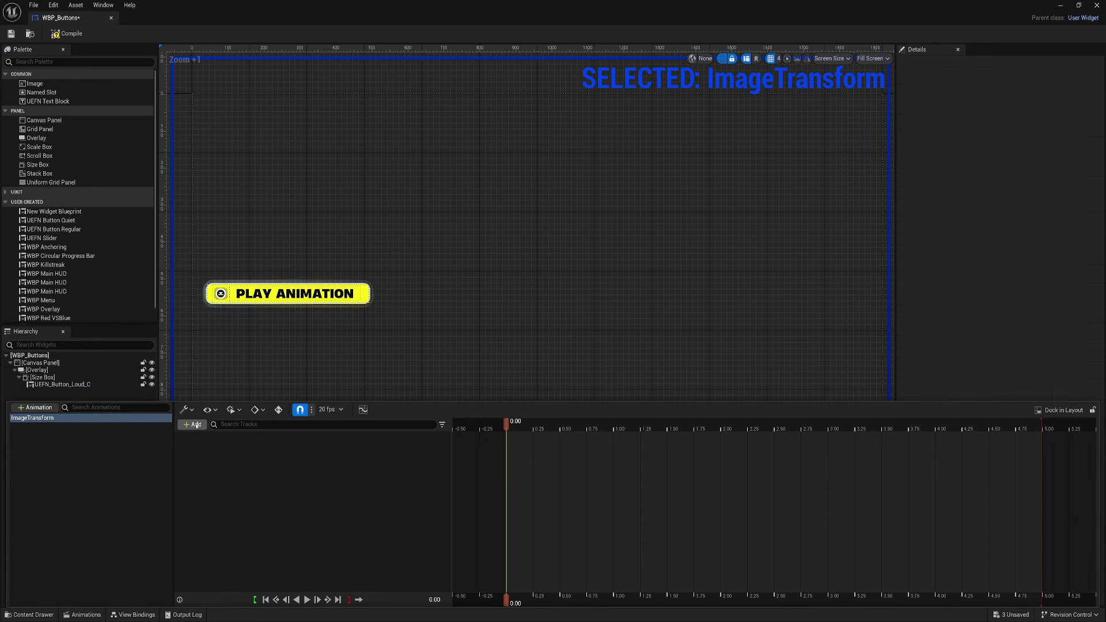
right_drag(219, 348, 218, 335)
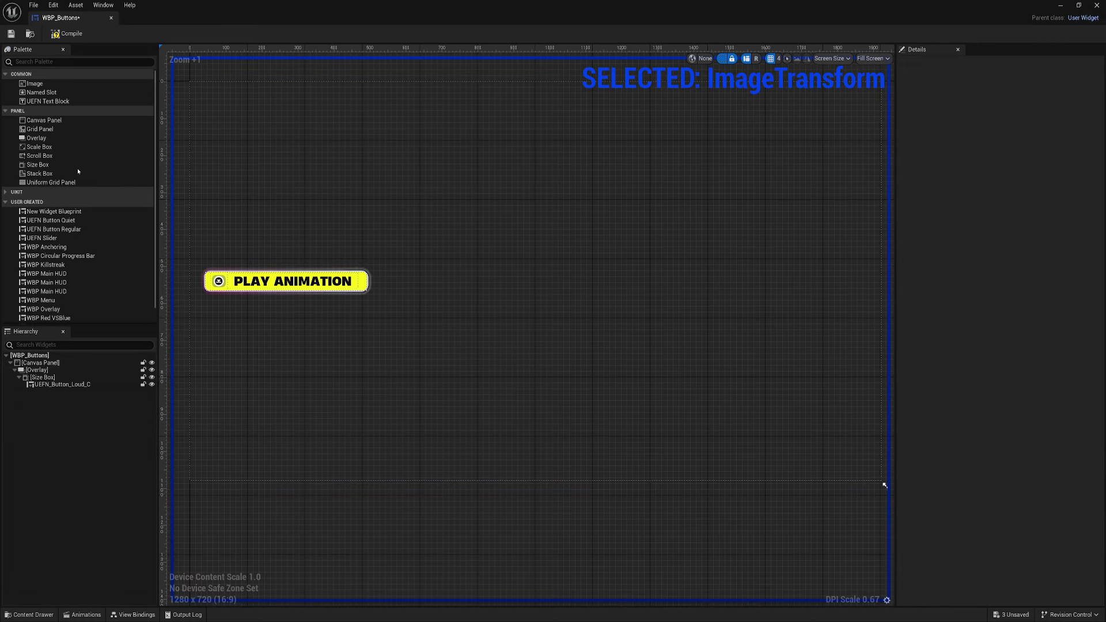
Step: Add an Image to the Canvas Panel, anchored at the centre with position 0, 0
drag(34, 83, 49, 358)
drag(210, 88, 657, 279)
right_drag(512, 266, 585, 284)
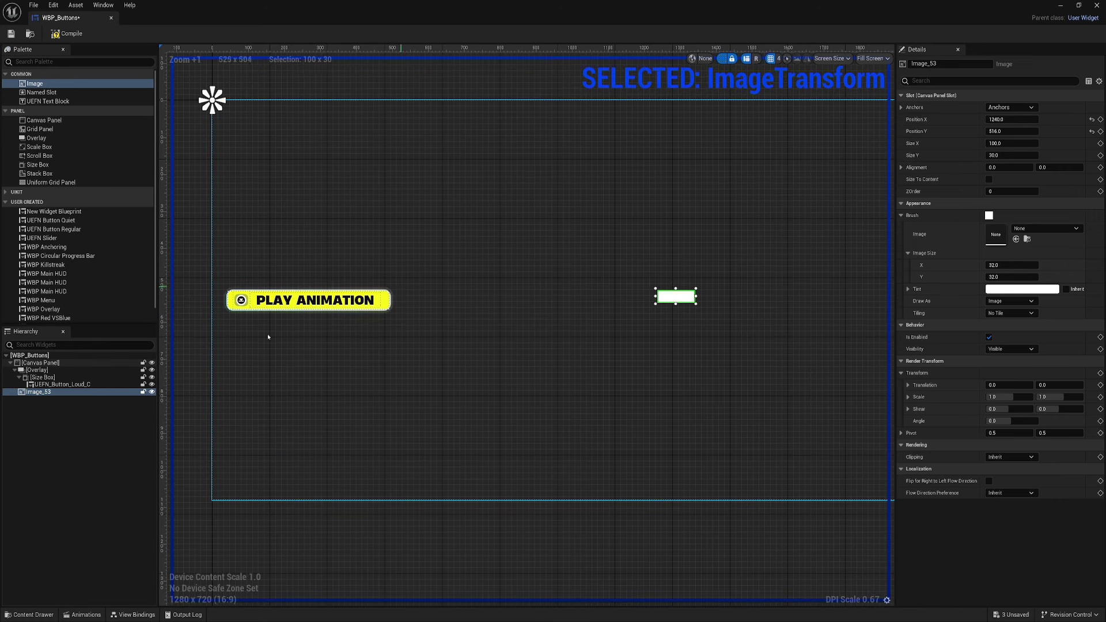
click(1024, 108)
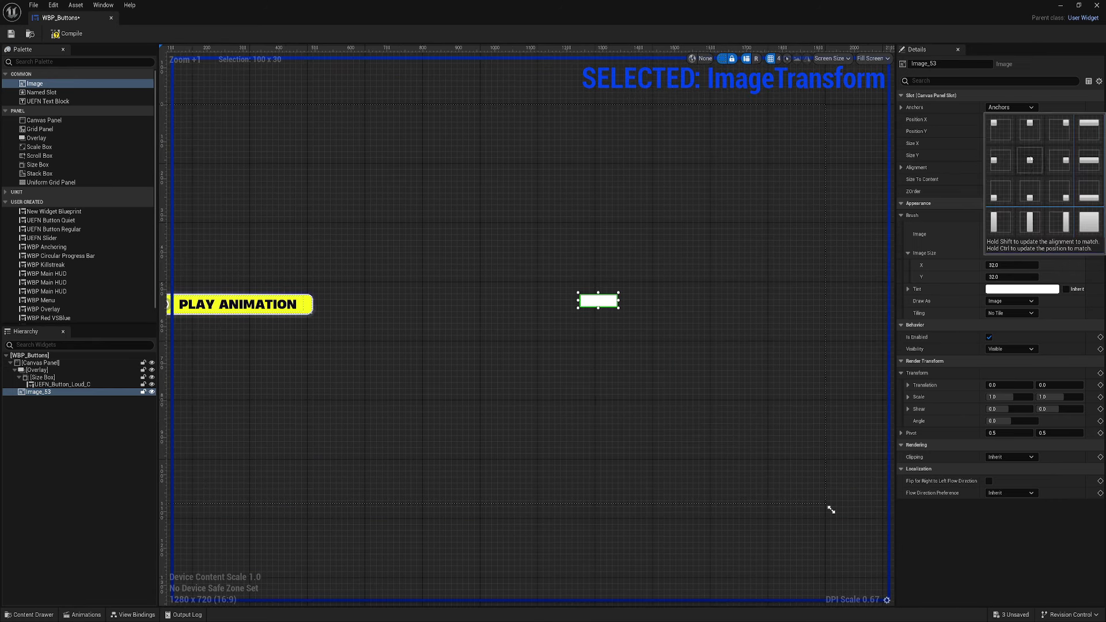
click(1030, 154)
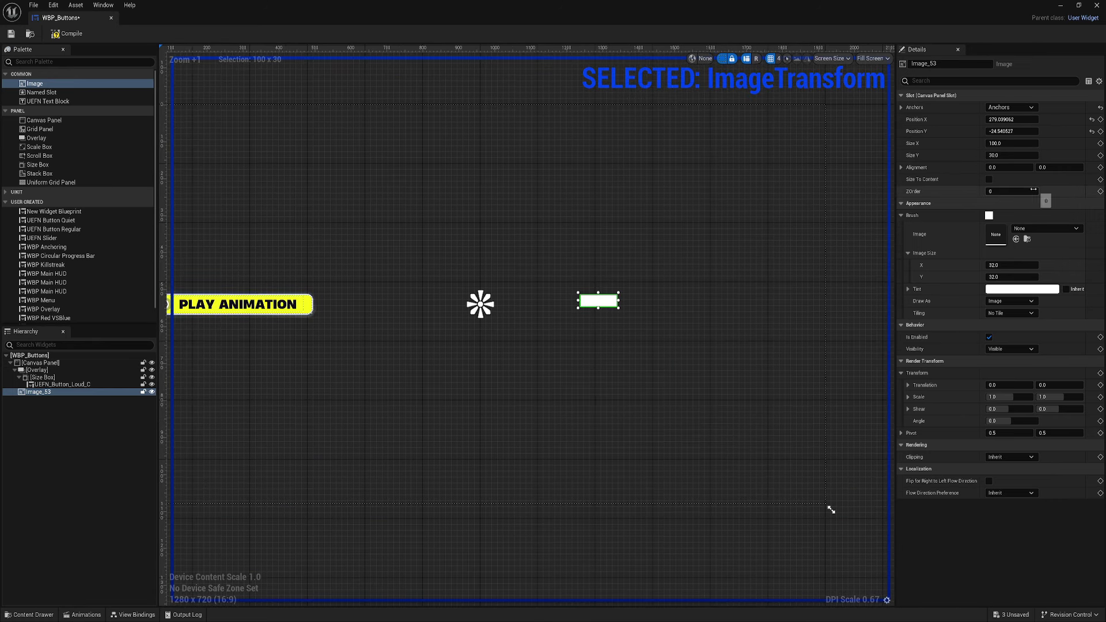
click(1007, 131)
text(0)
key(Return)
click(1008, 121)
text(0)
key(Return)
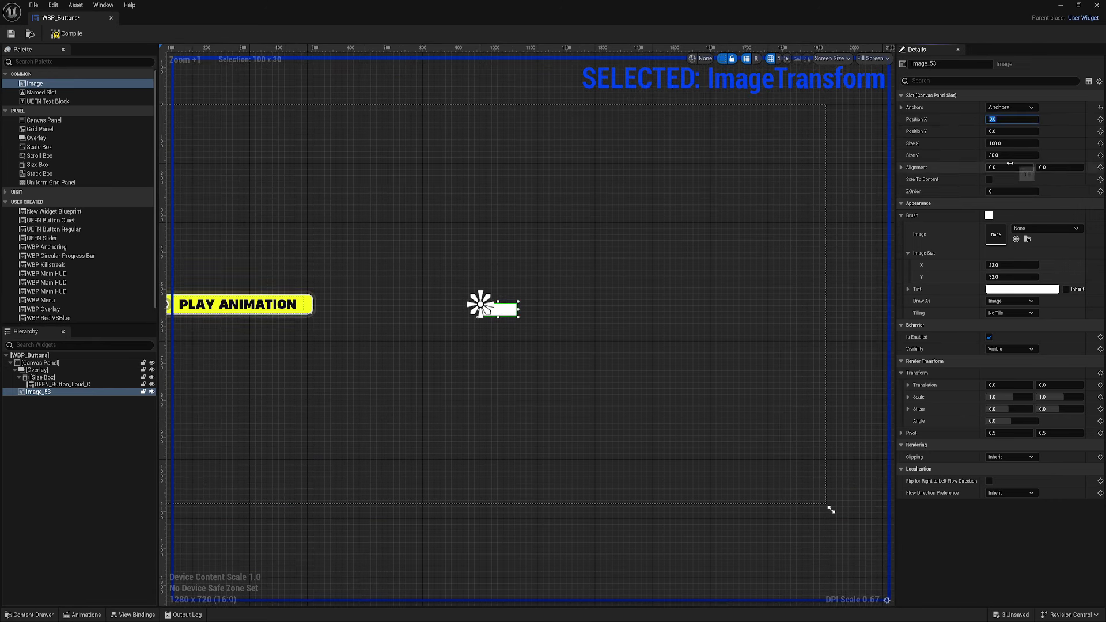
Step: Give the image the Assault Rifle texture and a 500 x 500 size
click(1043, 228)
scroll(1013, 427, down, 5)
click(1014, 397)
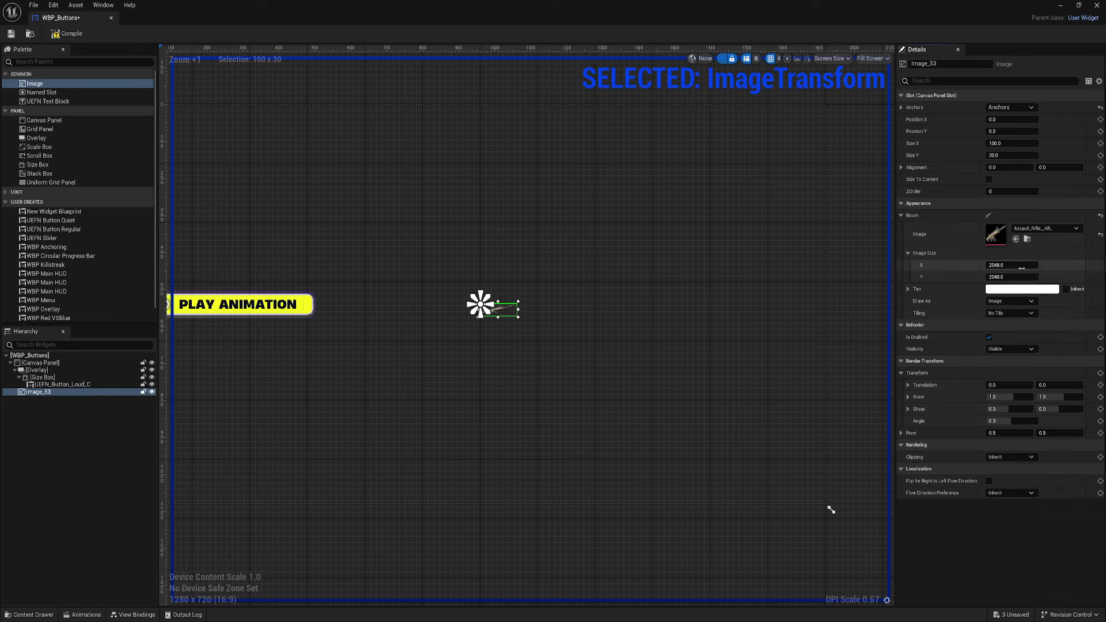
click(1011, 155)
text(500)
click(1012, 144)
text(500)
key(Return)
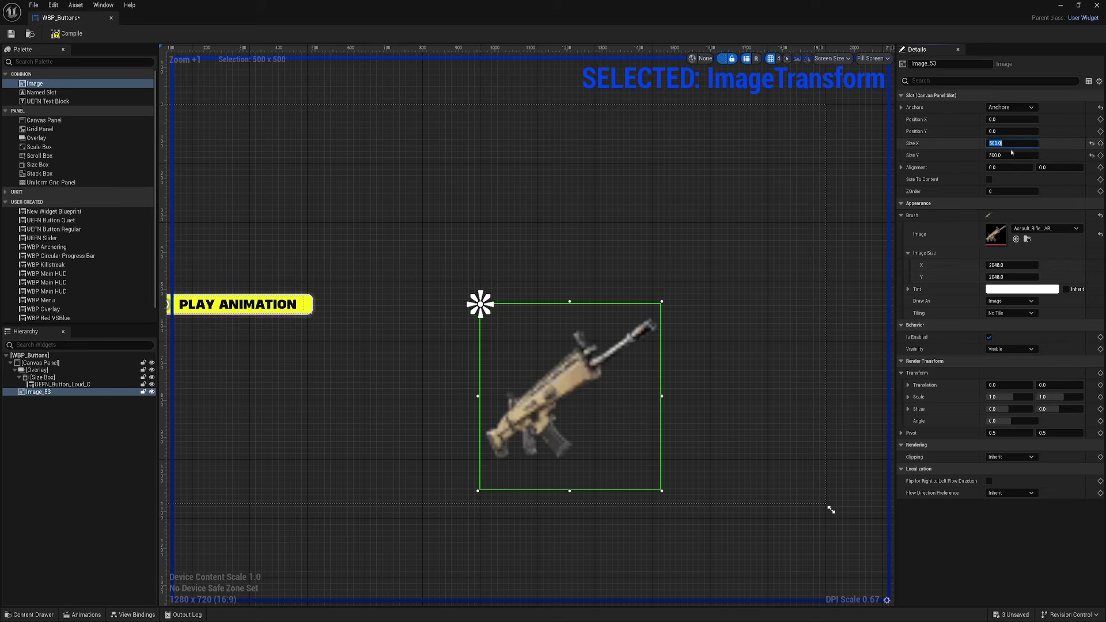
Step: Set the rifle image's alignment to 0.5/0.5 so it centres on its anchor
click(1011, 167)
text(0.5)
click(1059, 167)
text(0.5)
key(Return)
right_drag(313, 240, 420, 237)
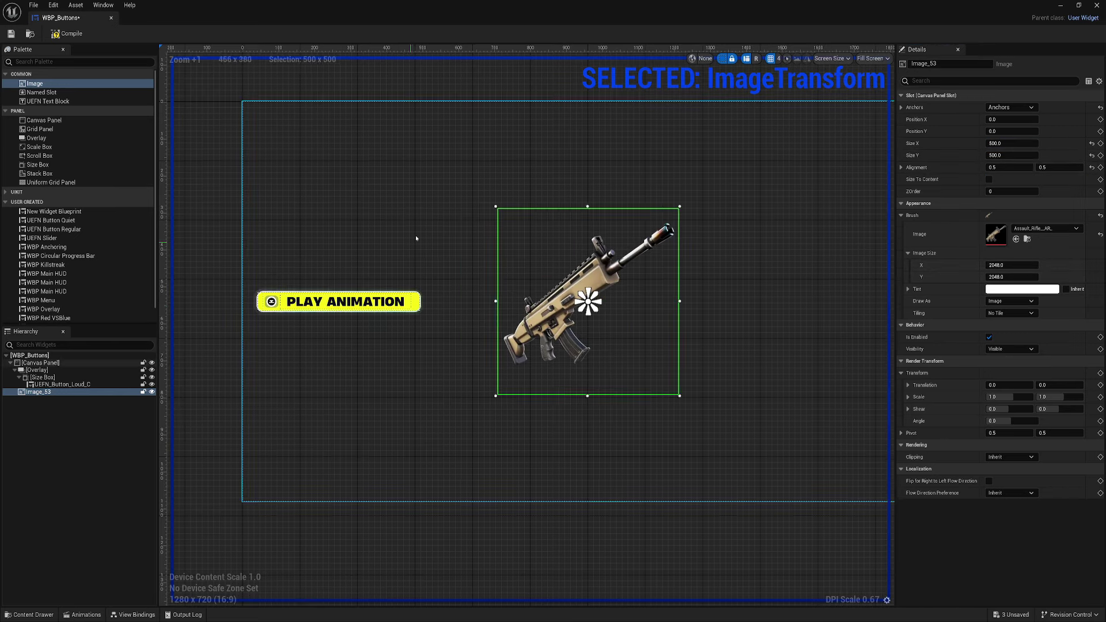
click(419, 237)
scroll(590, 300, up, 1)
click(562, 302)
scroll(562, 302, down, 1)
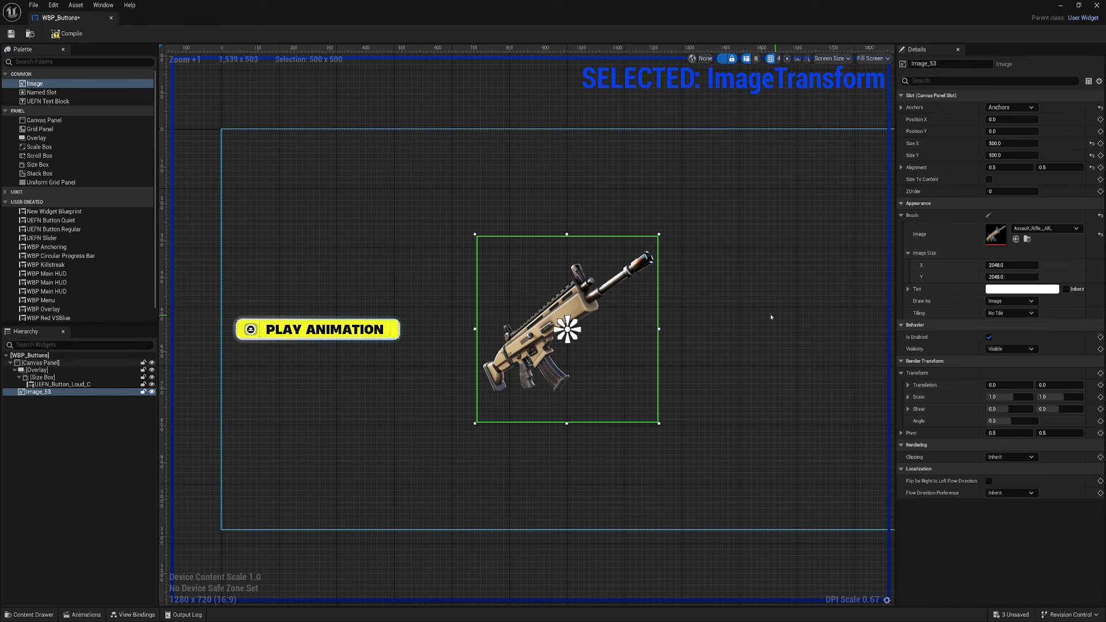
right_drag(770, 313, 730, 314)
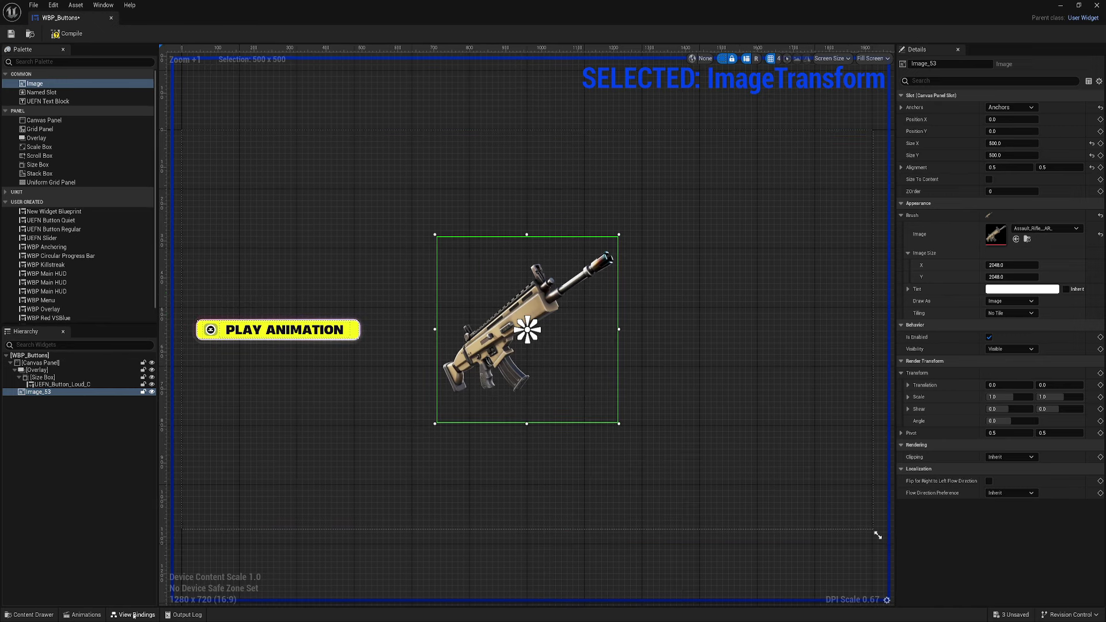
Step: Add Image_53 as a track in the ImageTransform animation
click(82, 615)
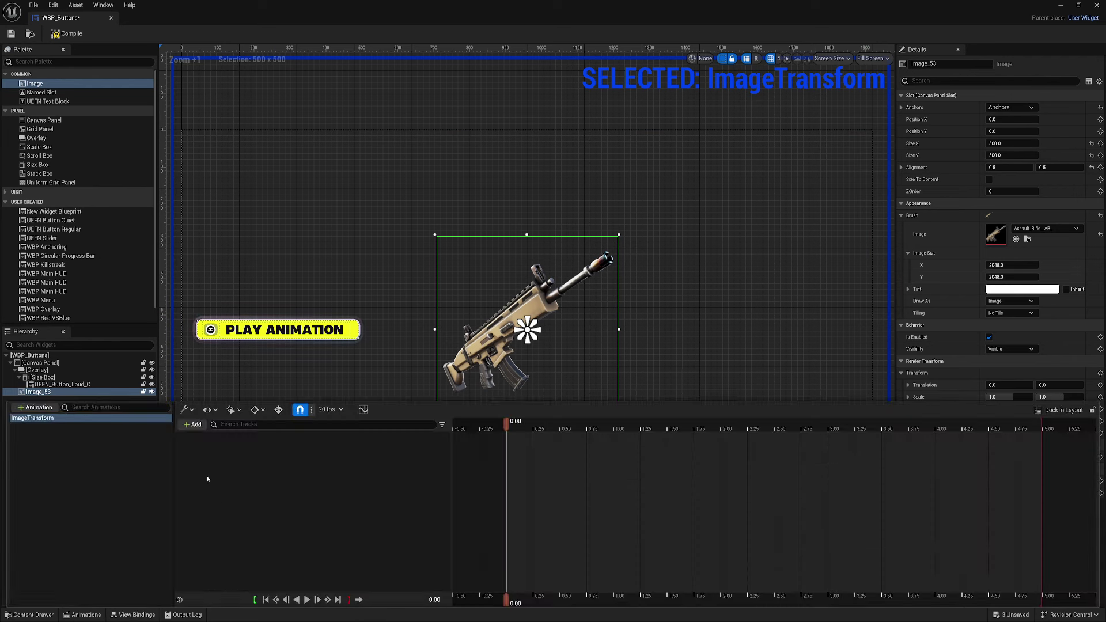
click(193, 424)
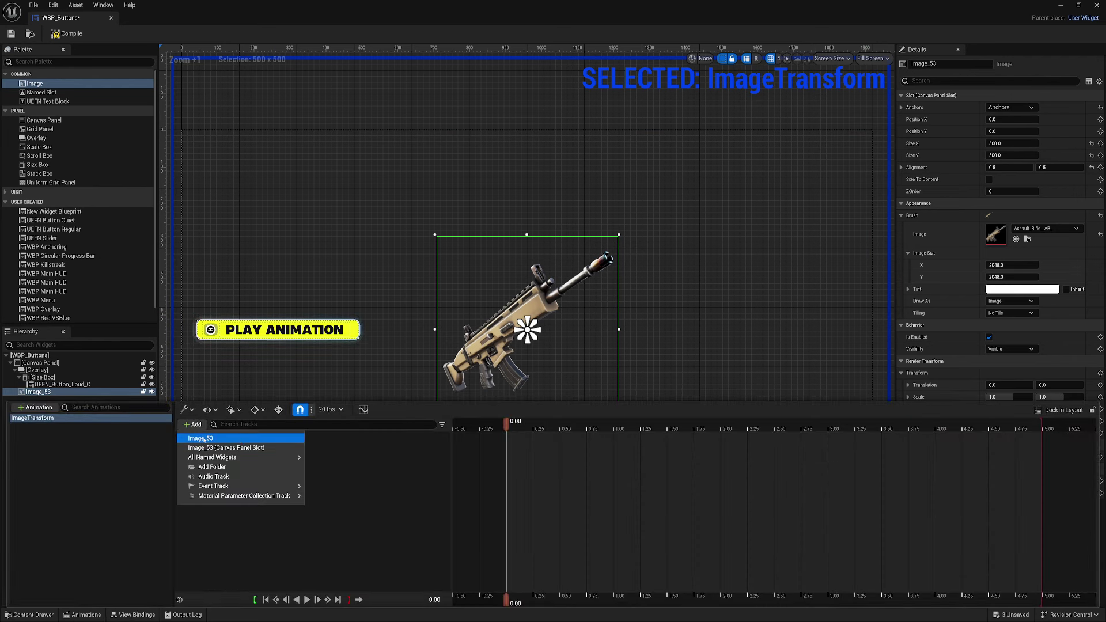
click(203, 440)
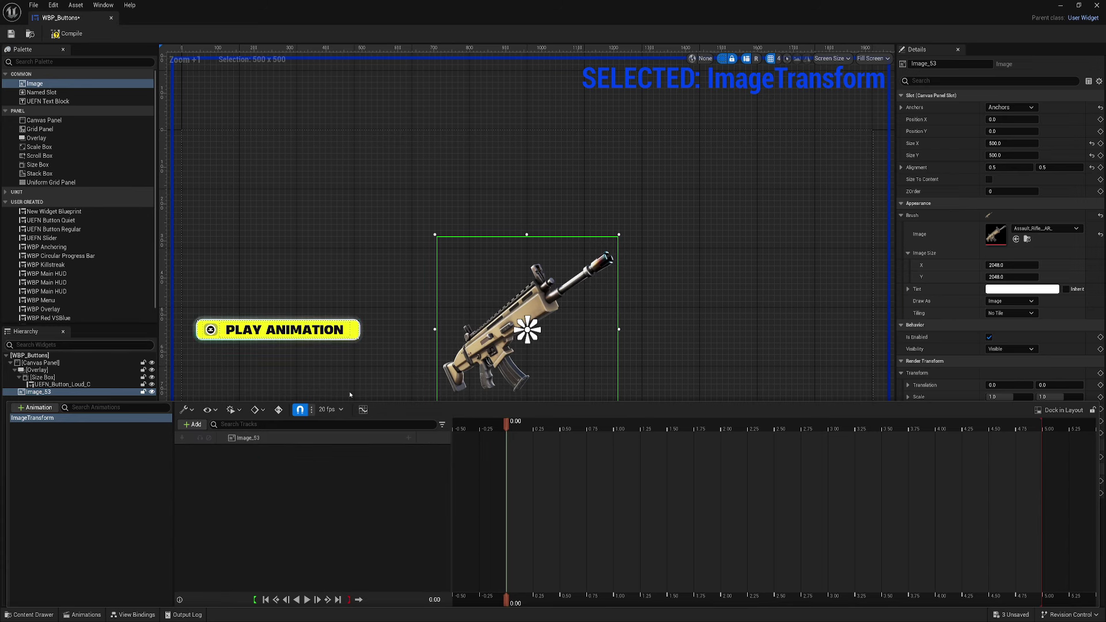
click(255, 439)
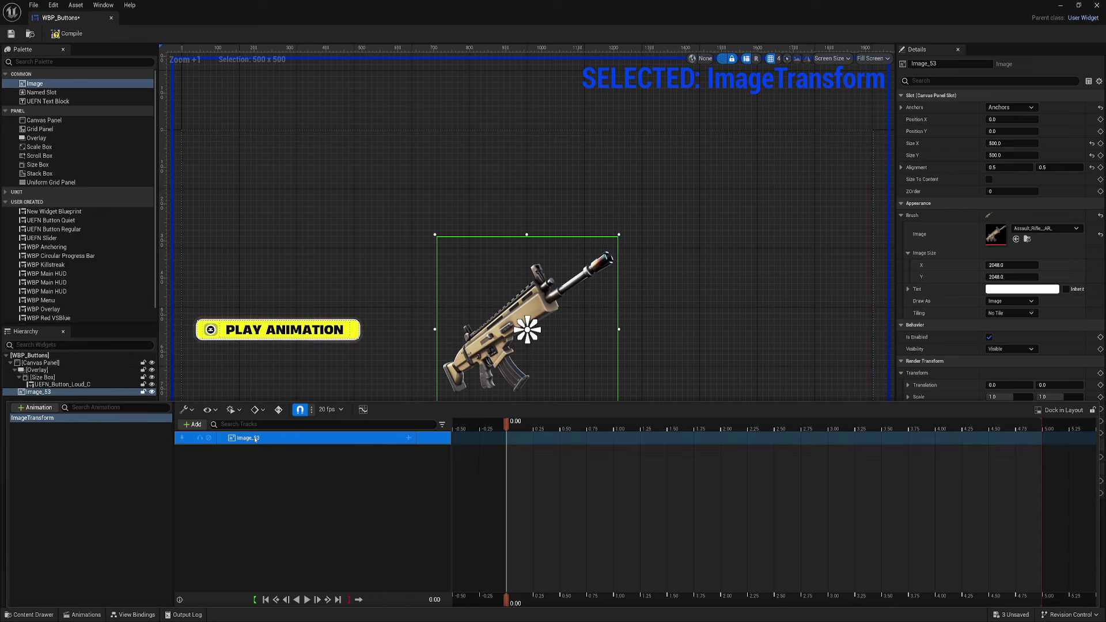
Step: Add Visibility and Transform sub-tracks to Image_53, expand Transform, and keep Visibility at Visible
click(410, 439)
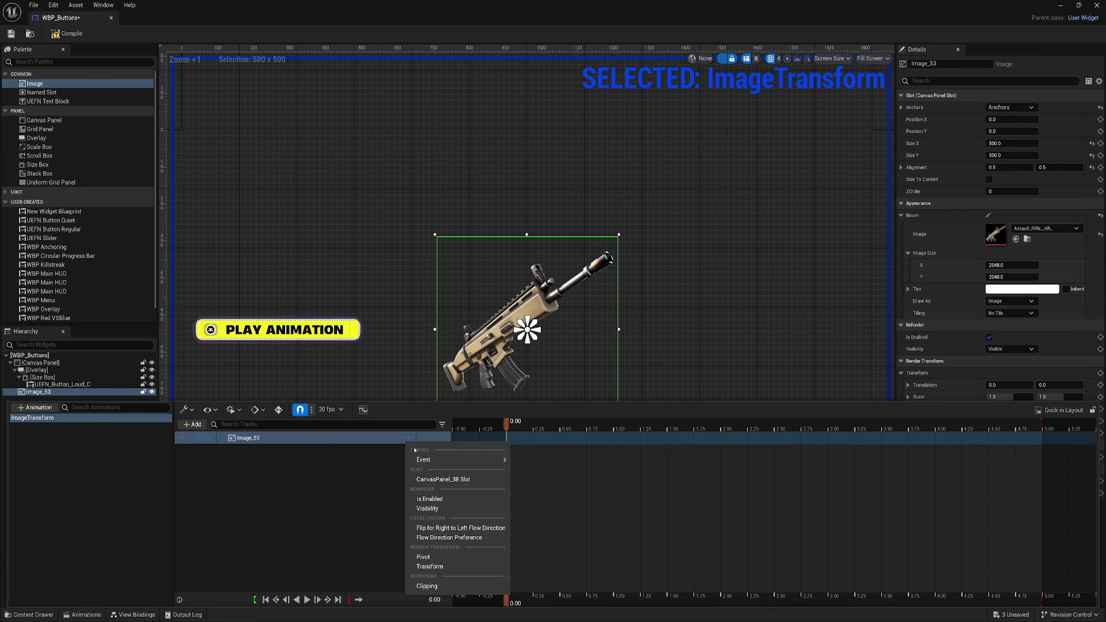
click(429, 508)
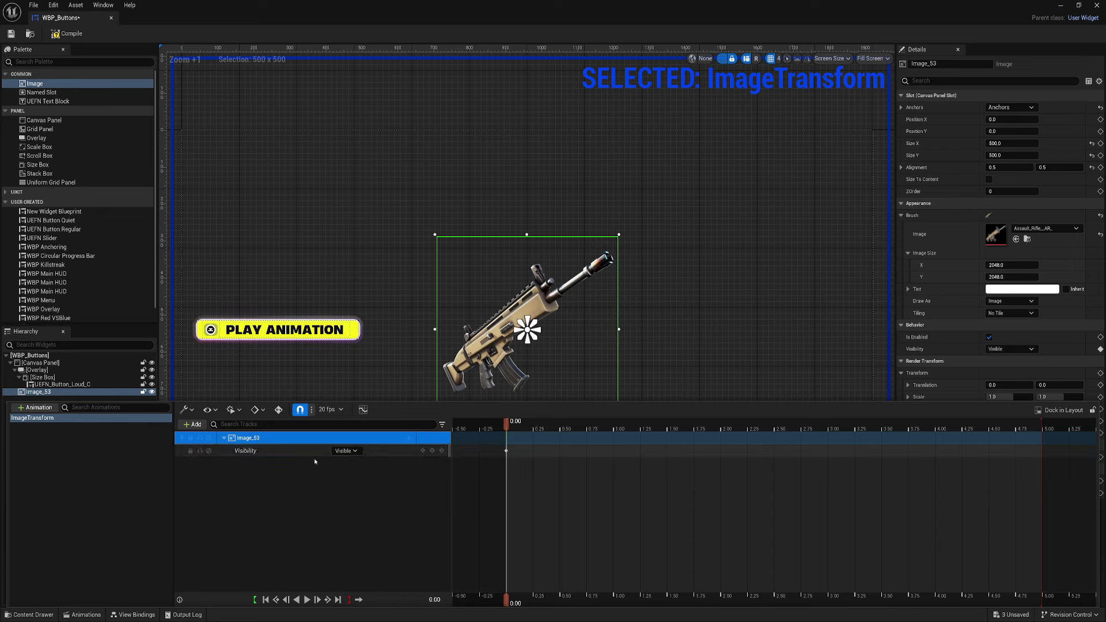
click(408, 438)
click(438, 526)
click(229, 451)
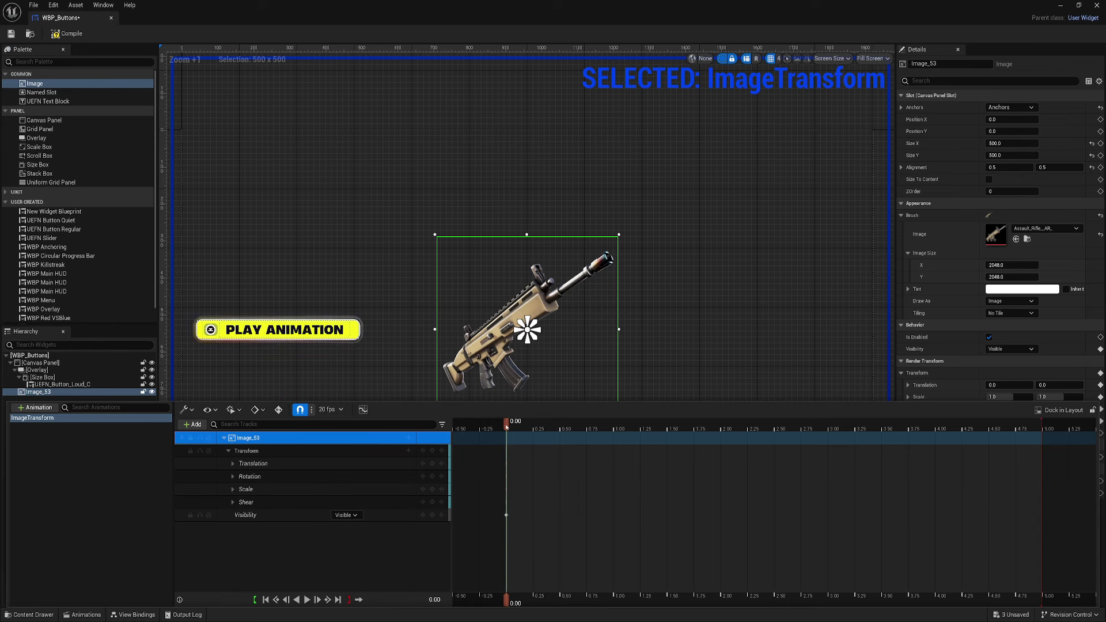
click(348, 515)
click(307, 552)
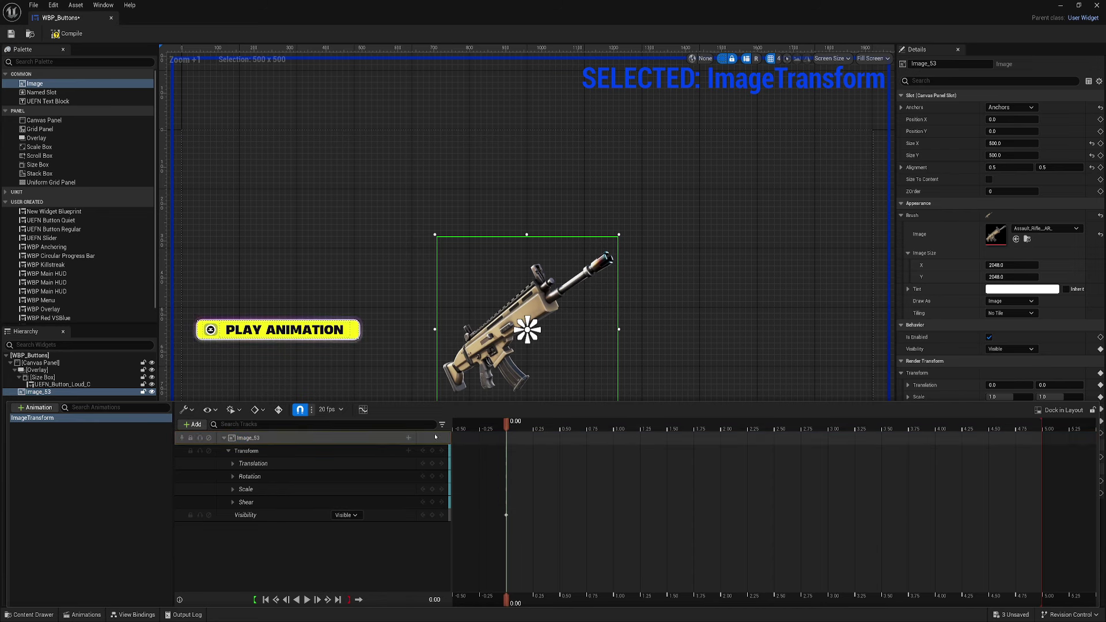
Step: Change Image_53's Visibility setting in the Details panel
click(409, 340)
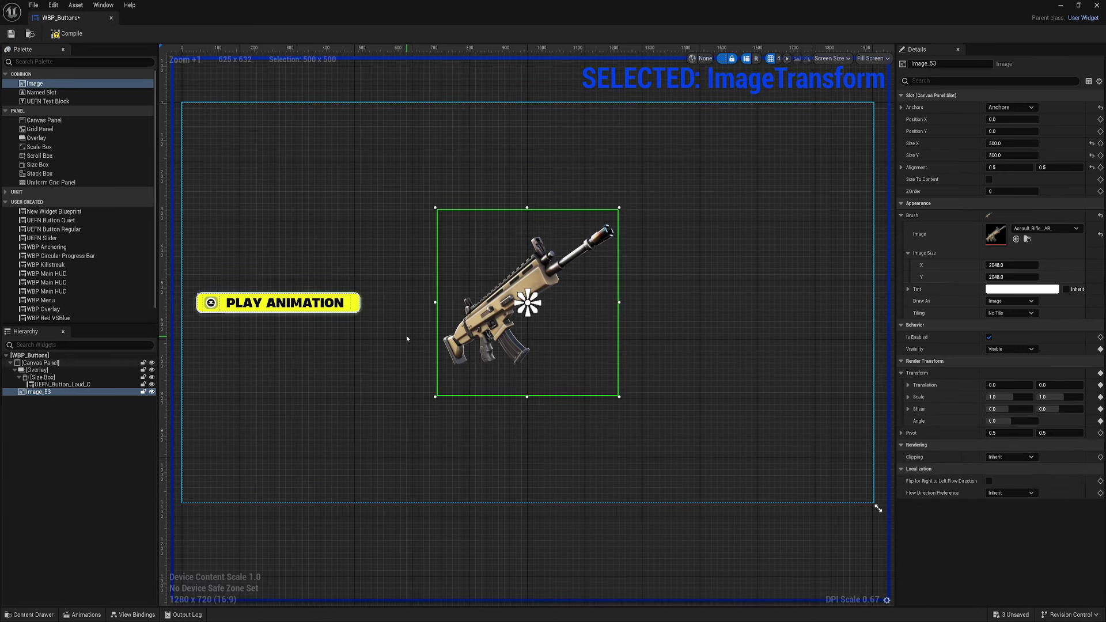
click(48, 394)
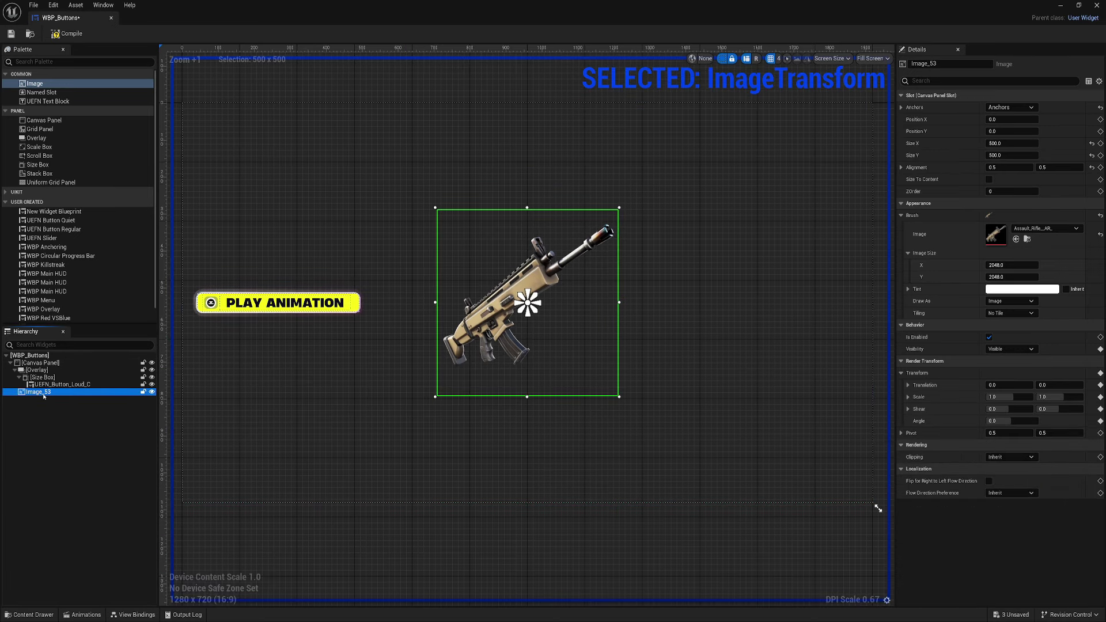
click(1002, 350)
click(1005, 373)
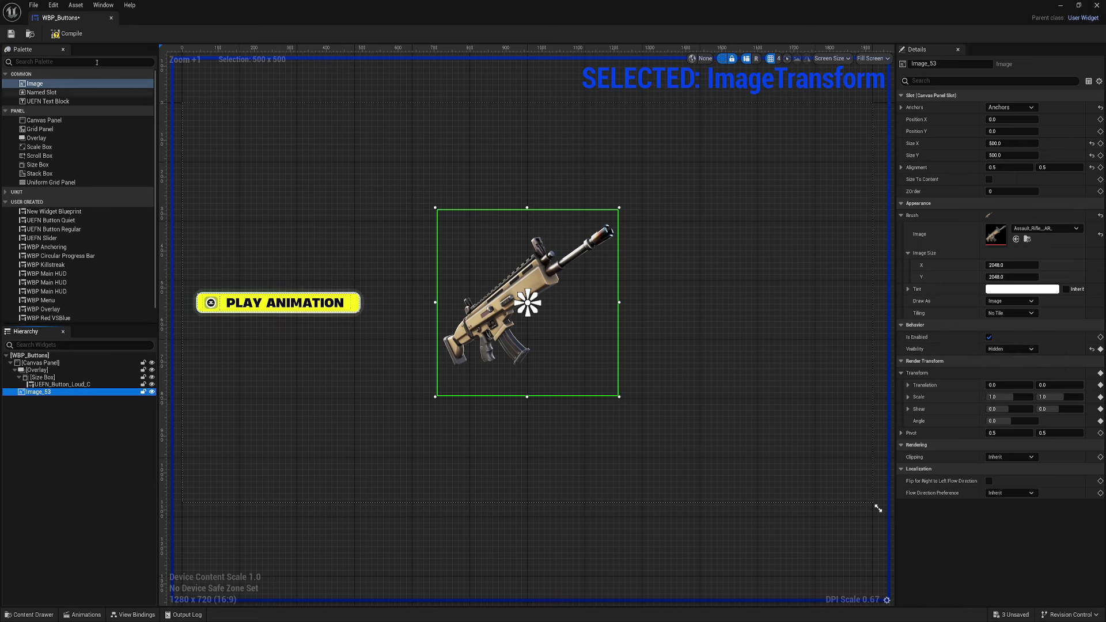
Step: Compile and save WBP_Buttons, then bring back the ImageTransform timeline
click(68, 35)
click(12, 34)
right_drag(510, 301, 502, 315)
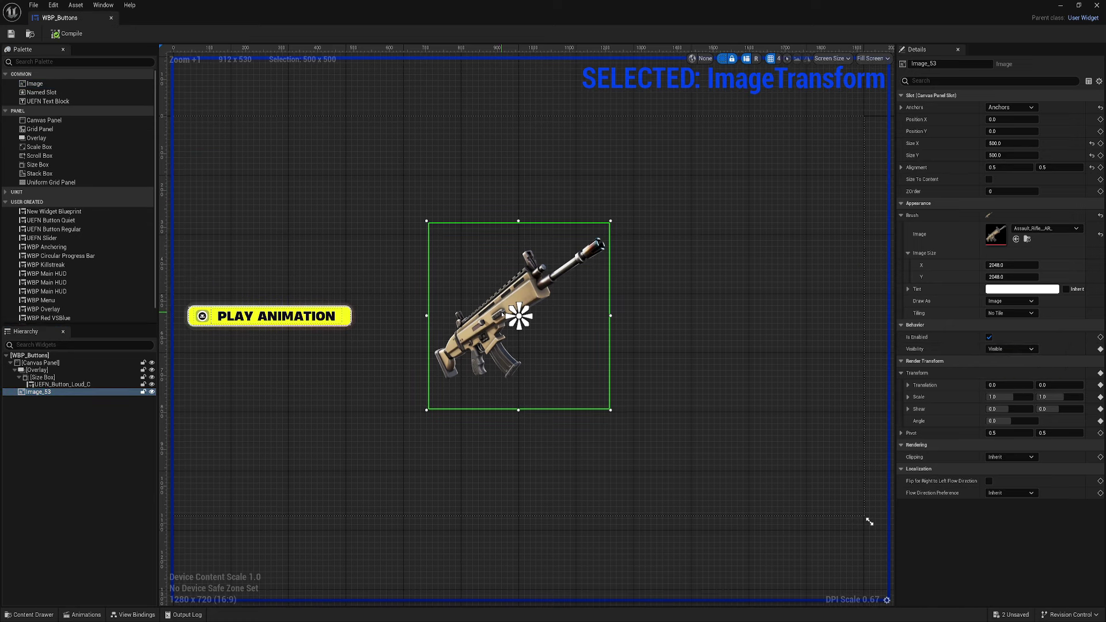
click(73, 615)
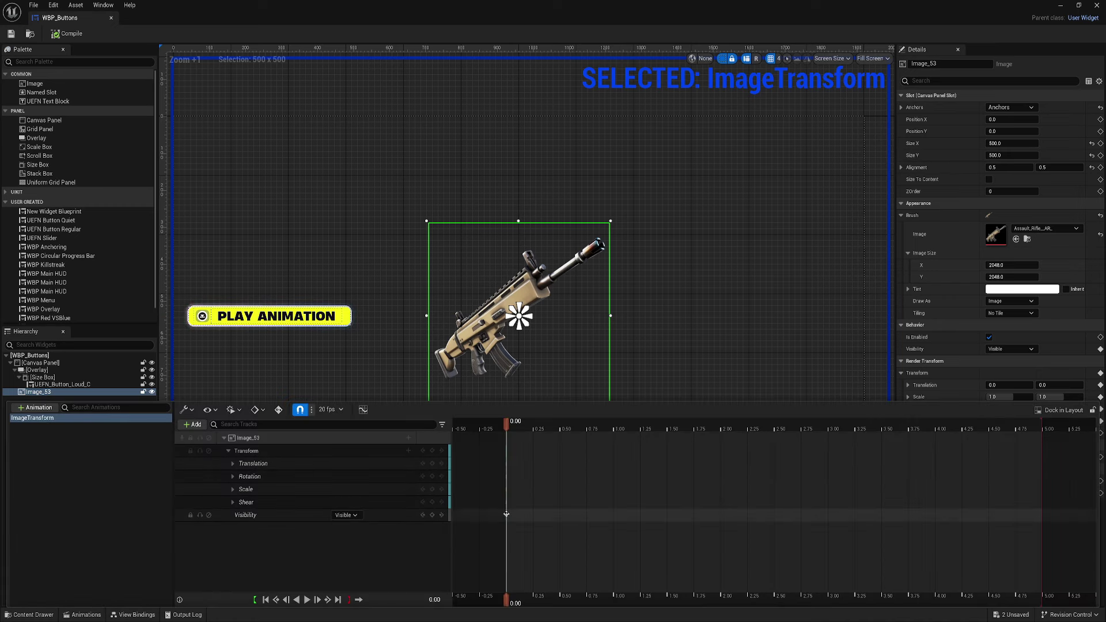
Step: Expand Image_53's Scale track and key Scale X and Y at 0 at the start
click(233, 489)
click(337, 502)
text(0)
key(Tab)
text(0)
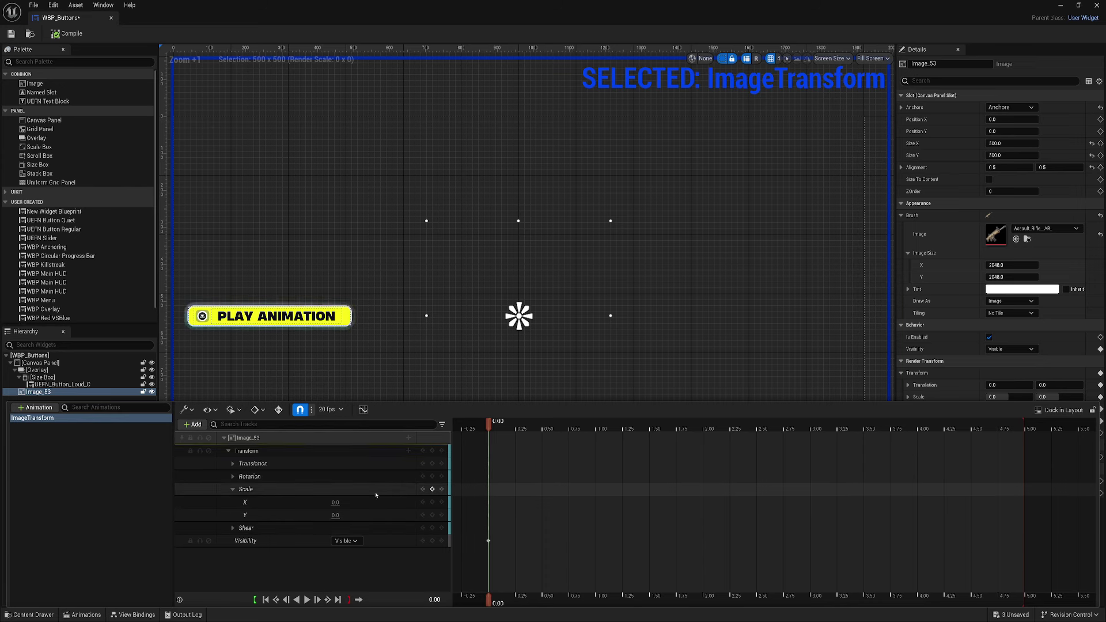
Step: Key Scale X and Y to 1.0 at the 3.00 second mark
drag(488, 425, 812, 435)
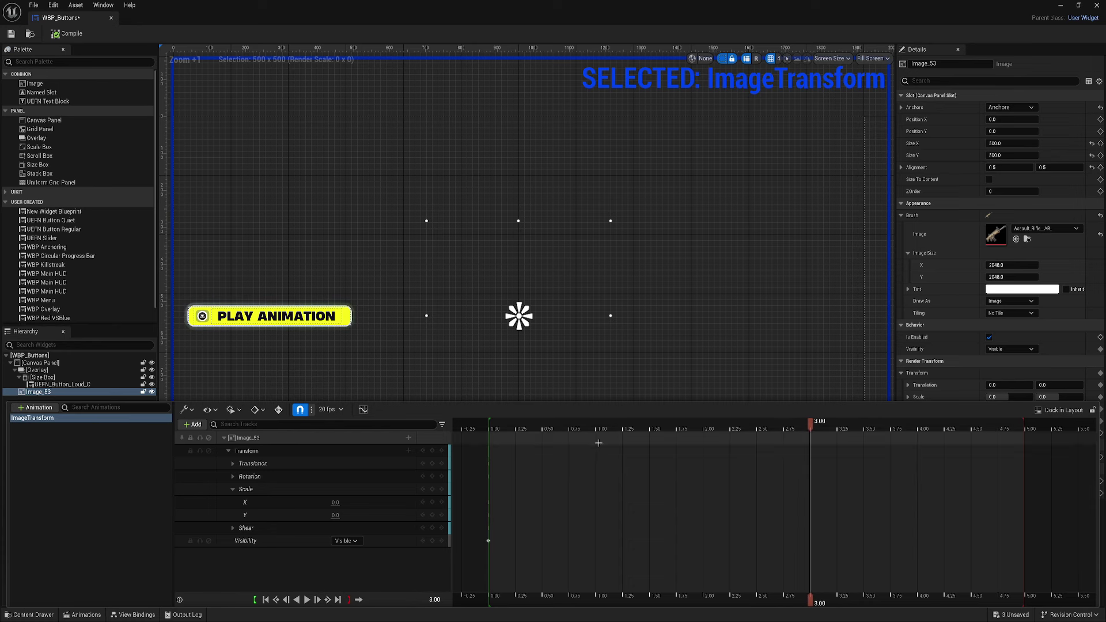
click(336, 502)
text(1)
key(Return)
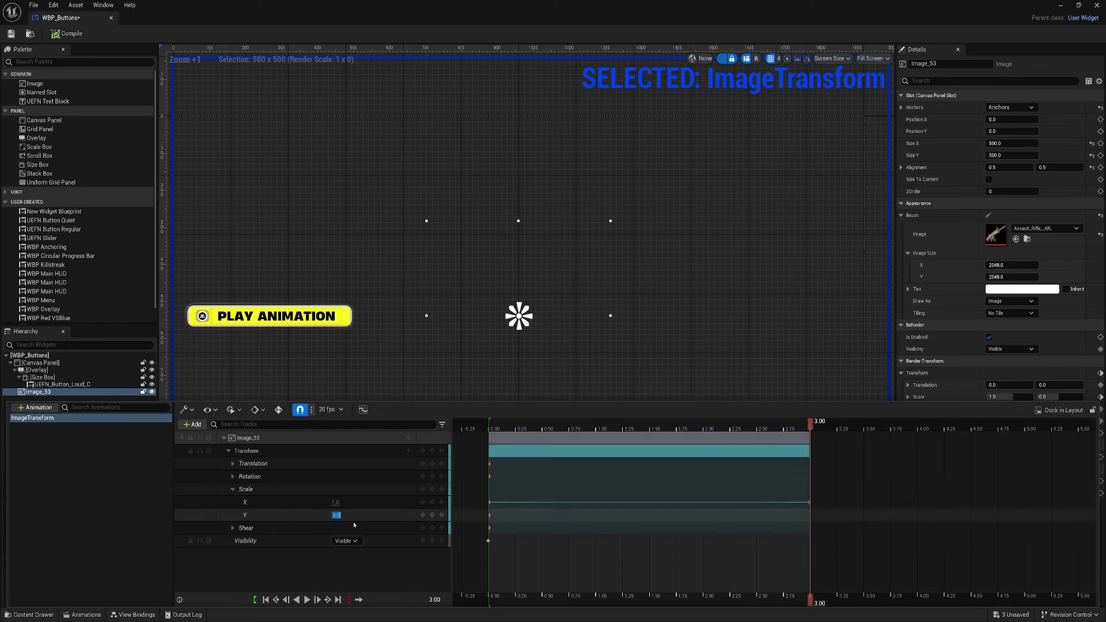
click(336, 515)
text(1)
key(Return)
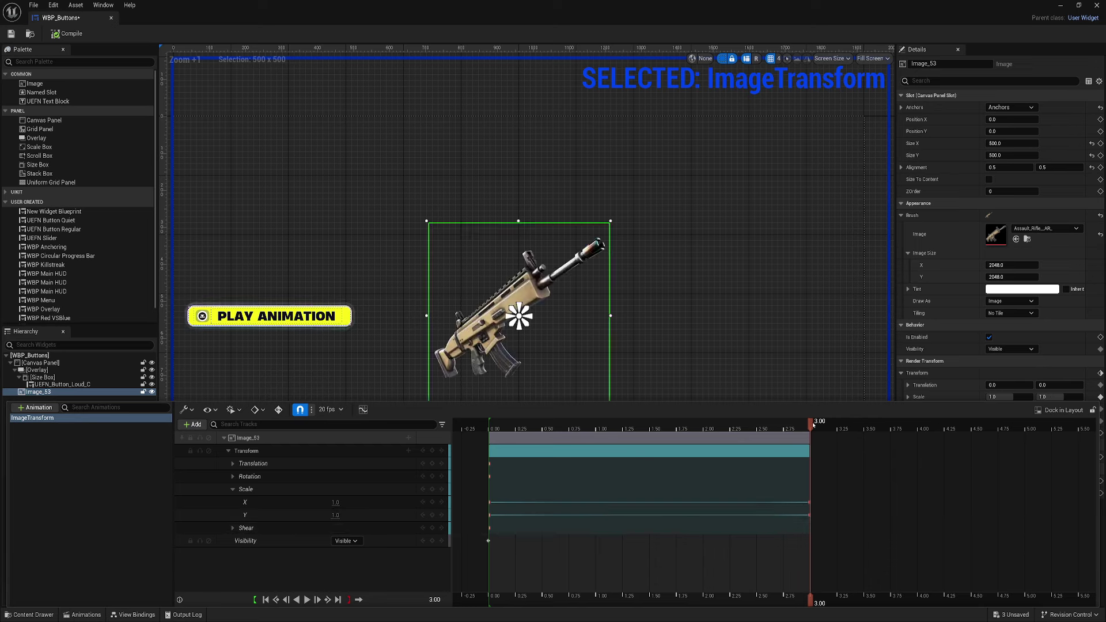
Step: Change the starting Scale key at 0.00 to 0.01
drag(812, 425, 489, 445)
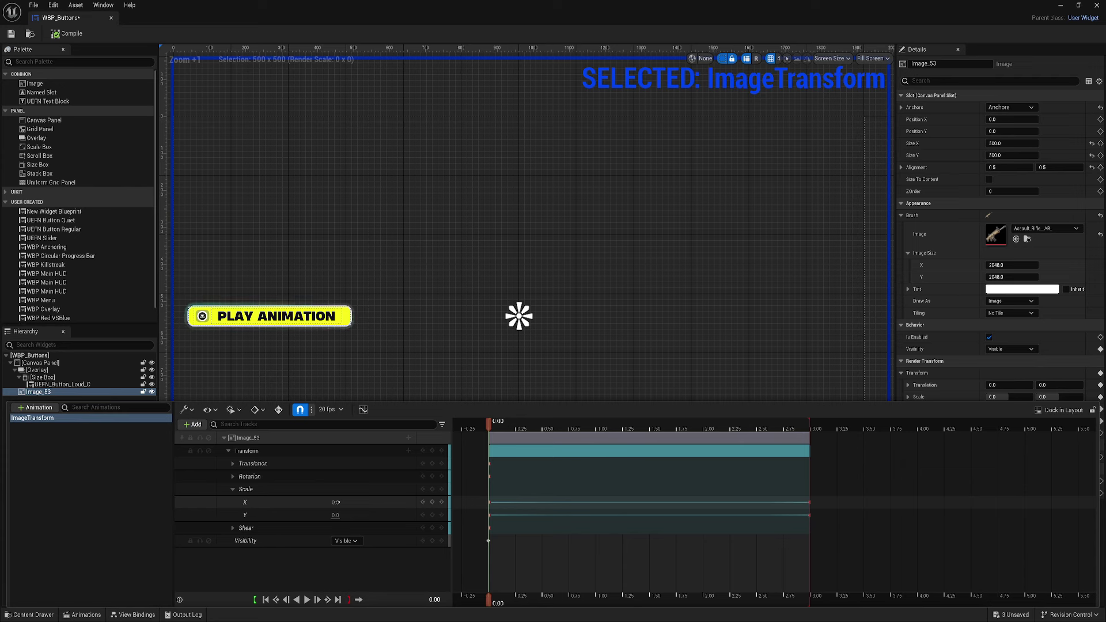
click(336, 503)
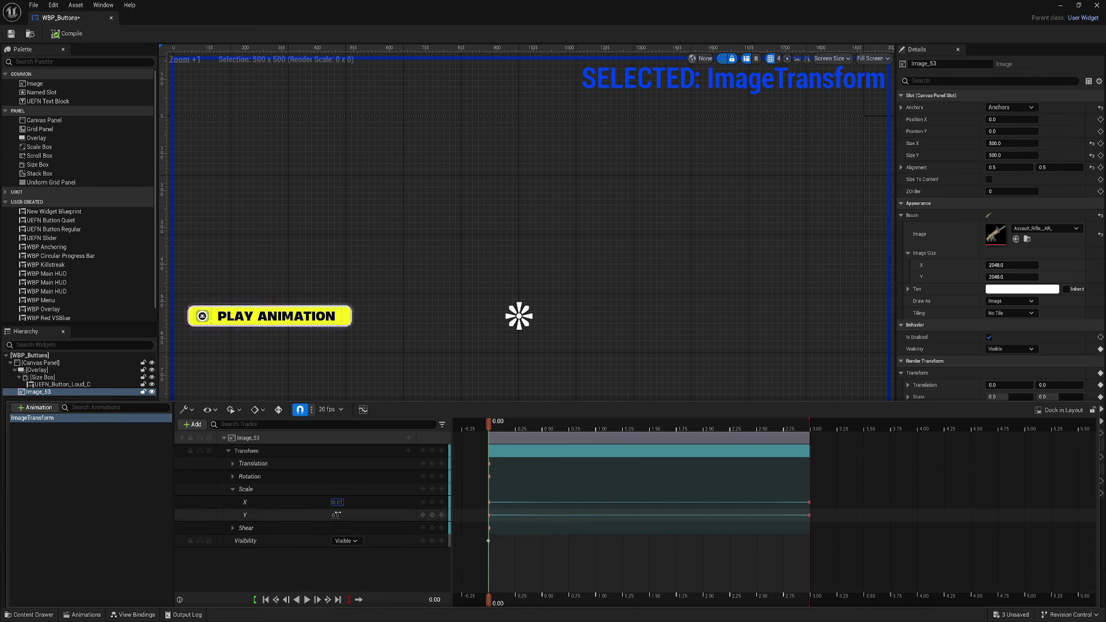
click(337, 514)
text(0.01)
key(Return)
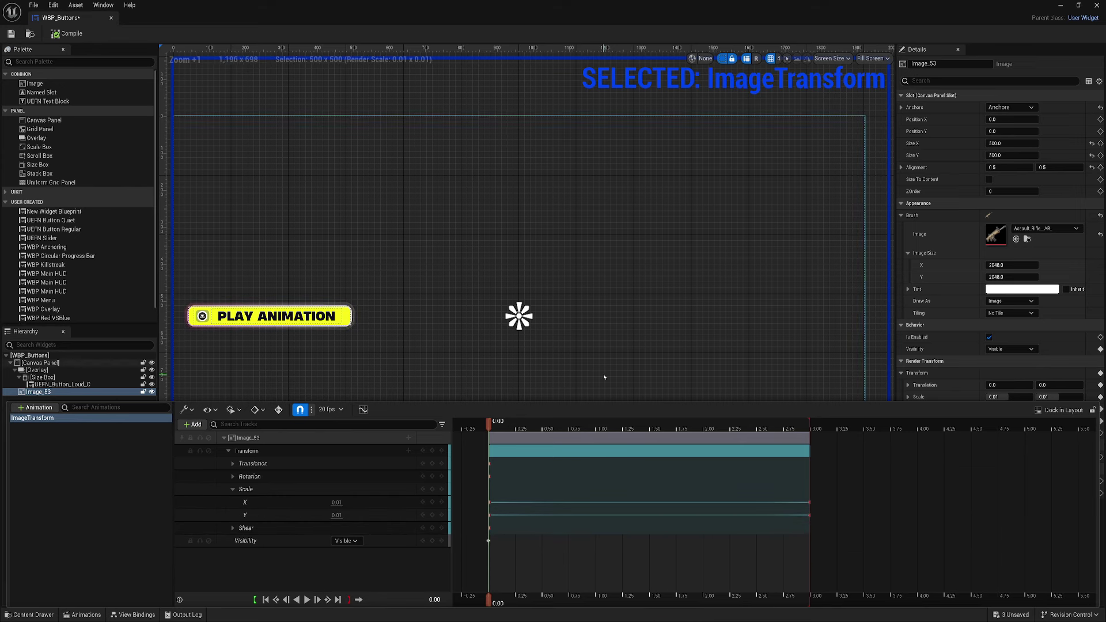
Step: Preview the rifle growing animation, then return the playhead to 0
right_drag(1050, 477, 927, 475)
shift+scroll(927, 474, up, 4)
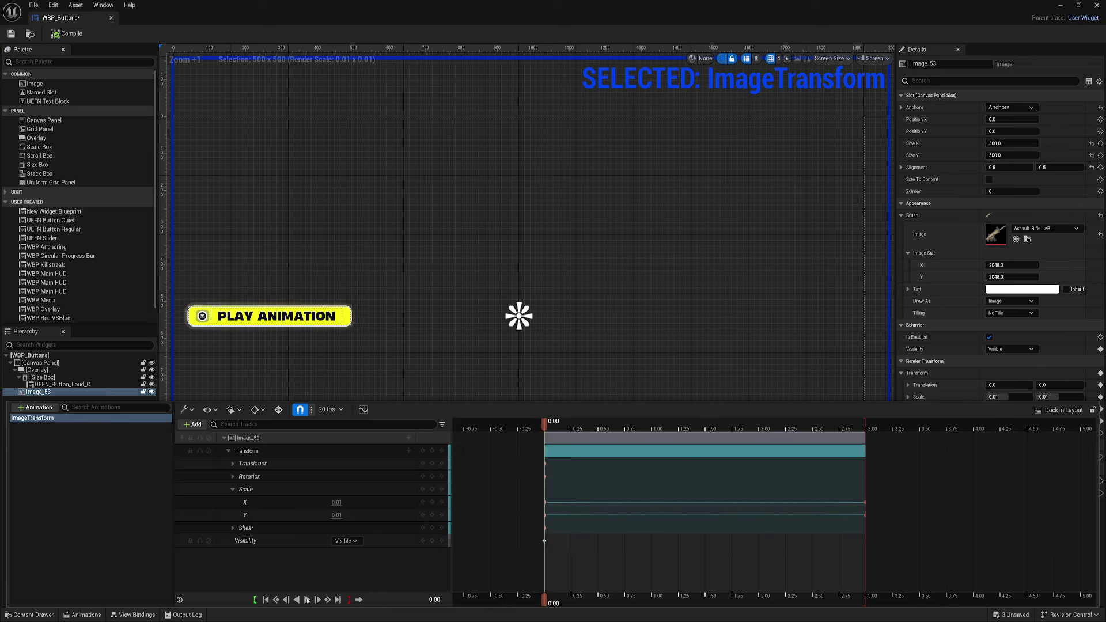
click(307, 600)
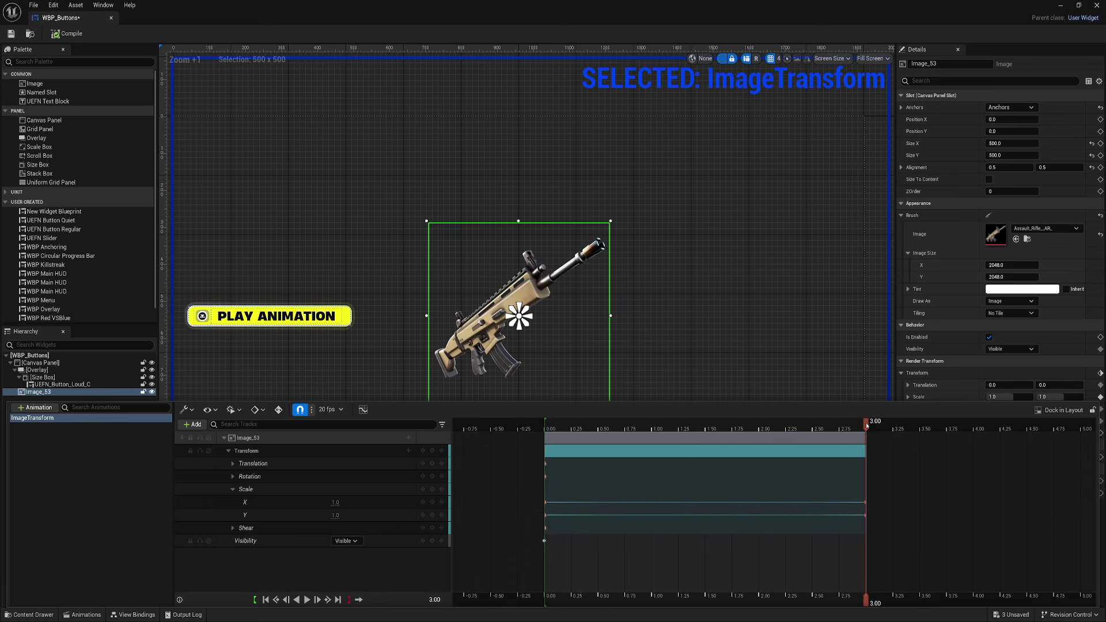
drag(867, 425, 544, 425)
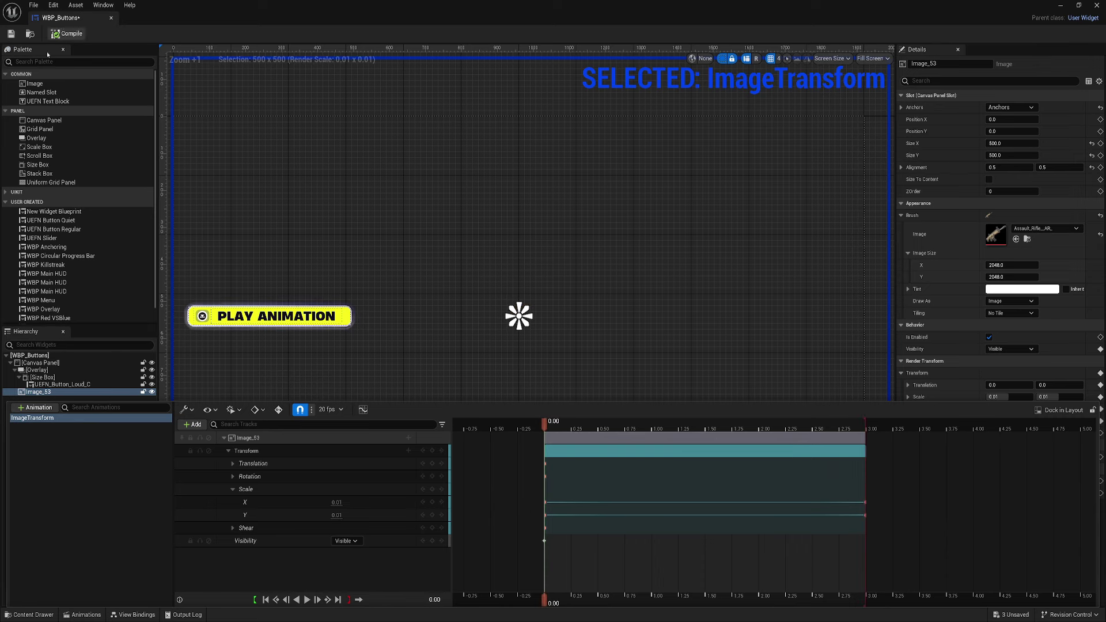
Step: Select the UEFN_Button_Loud_C button widget inside the Size Box
right_drag(363, 276, 422, 213)
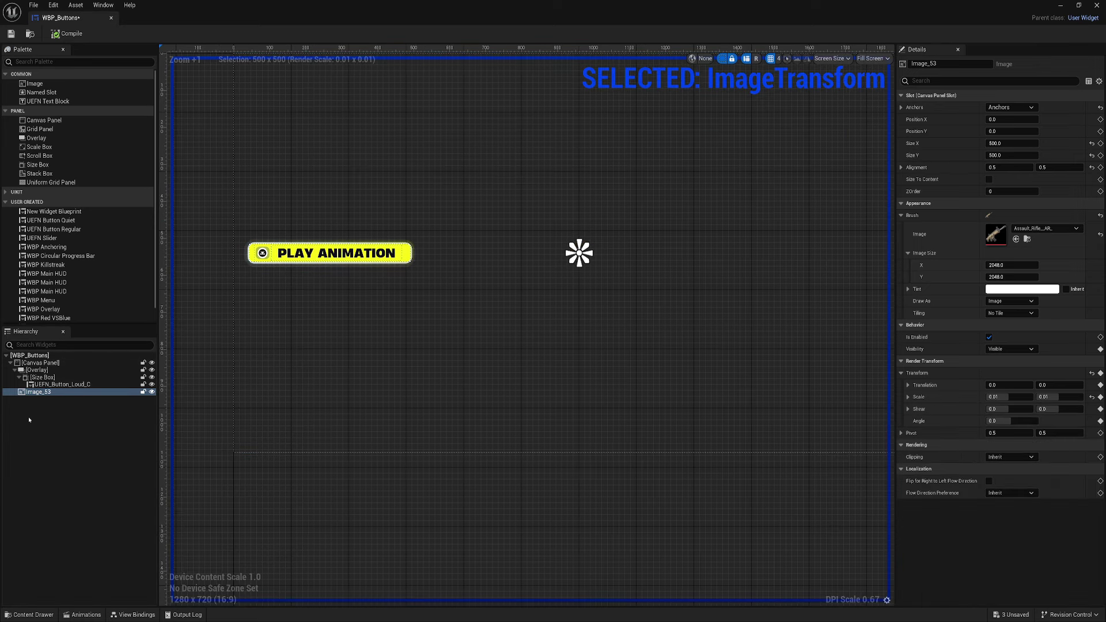
click(42, 377)
click(63, 384)
click(134, 614)
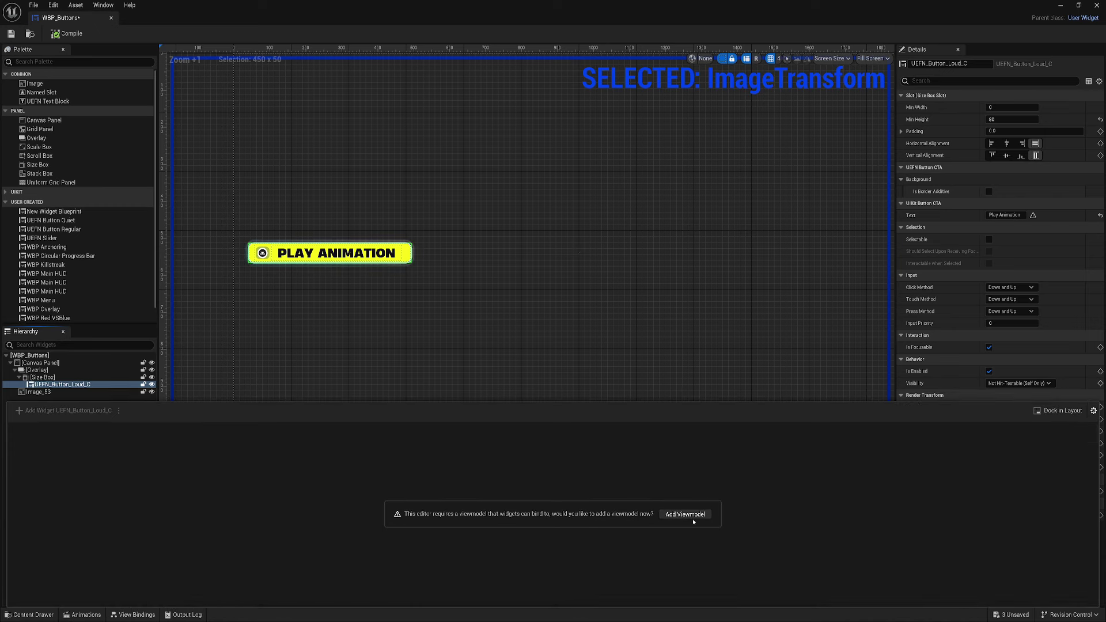
click(709, 501)
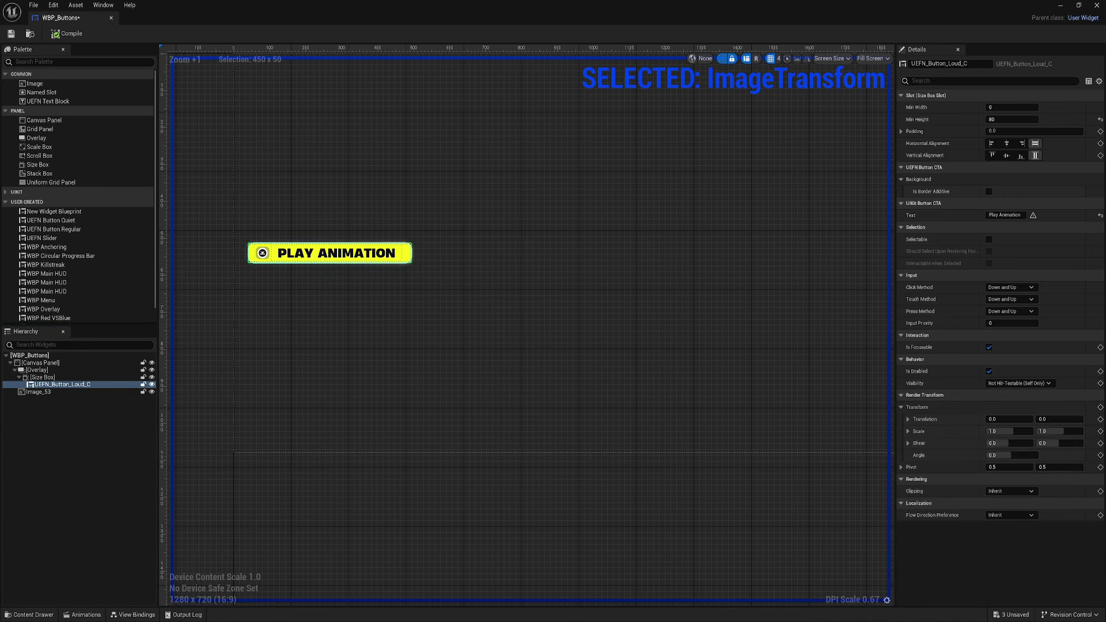
Step: Add the Device - Message View Model viewmodel and bring up View Bindings
drag(550, 106, 490, 191)
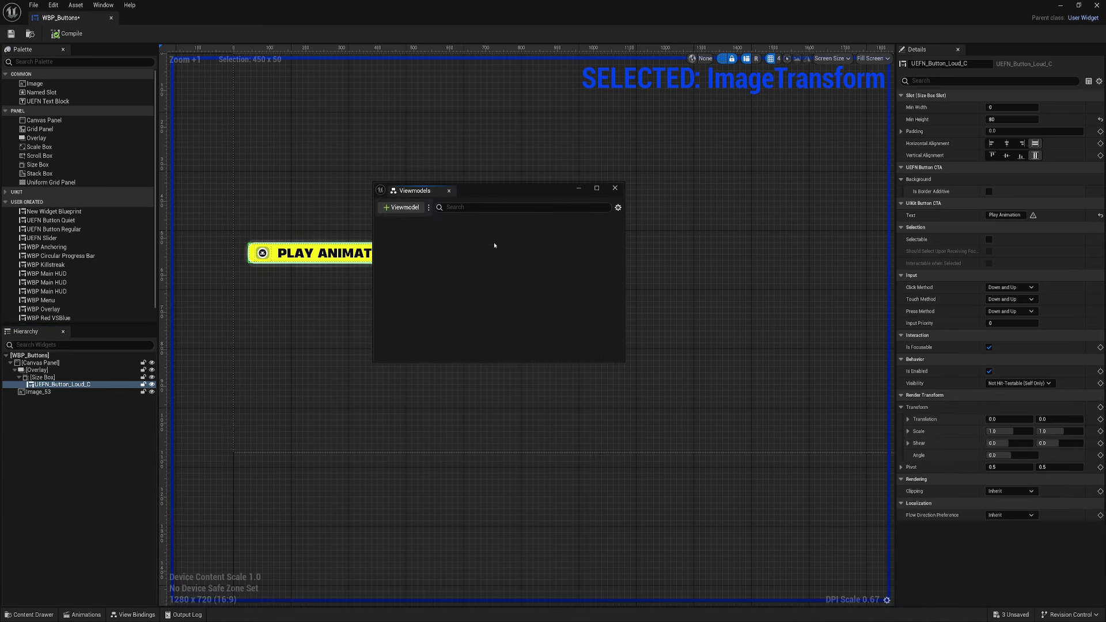
click(403, 208)
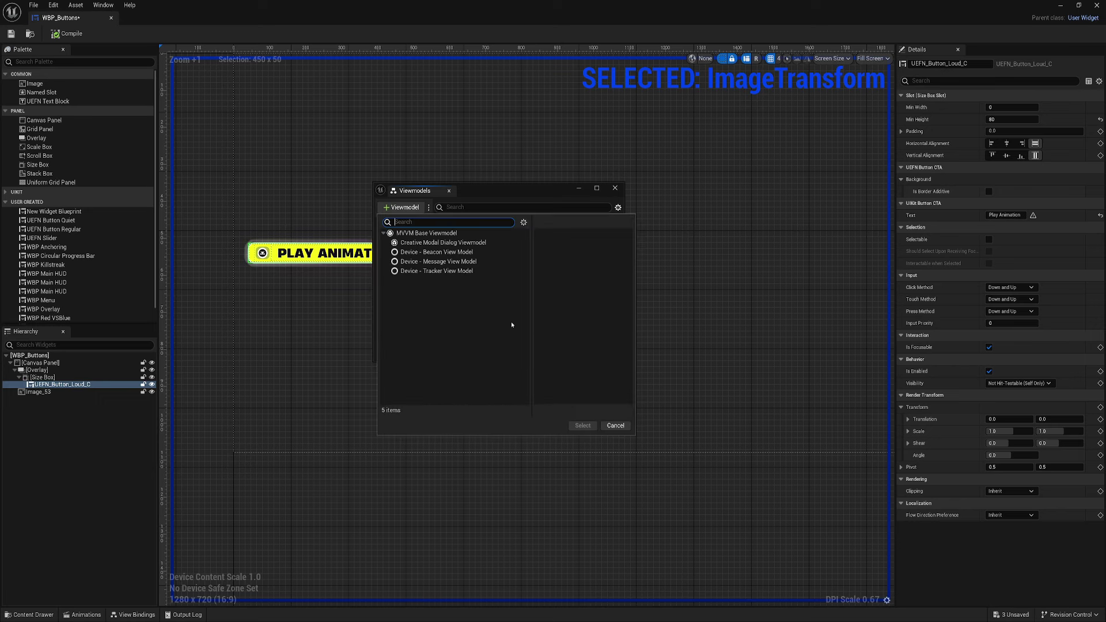
click(444, 262)
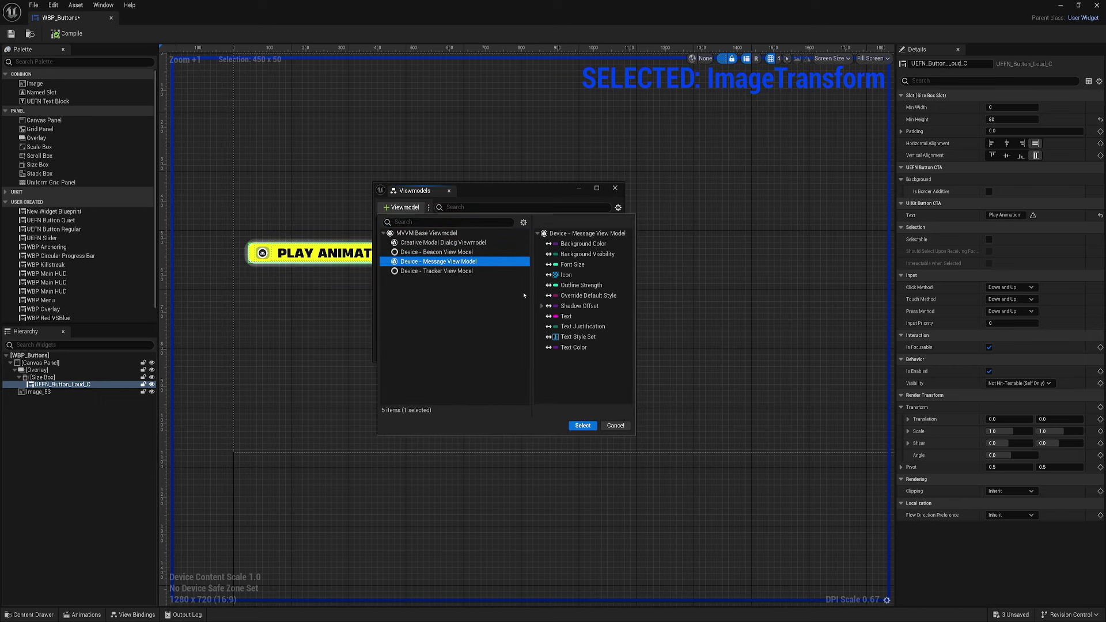
click(582, 426)
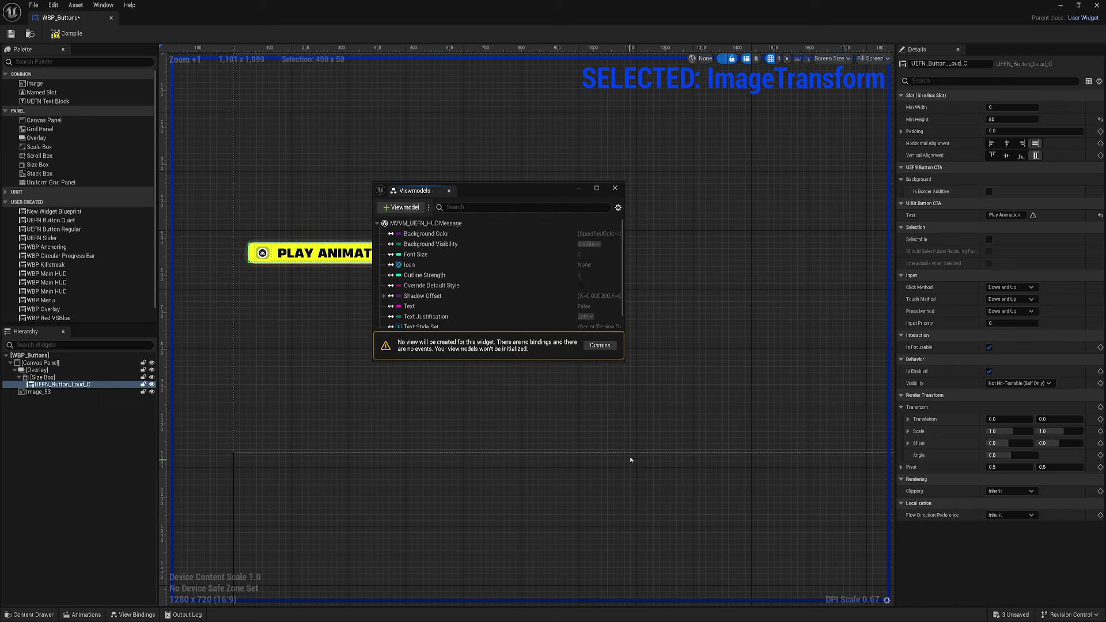
click(615, 188)
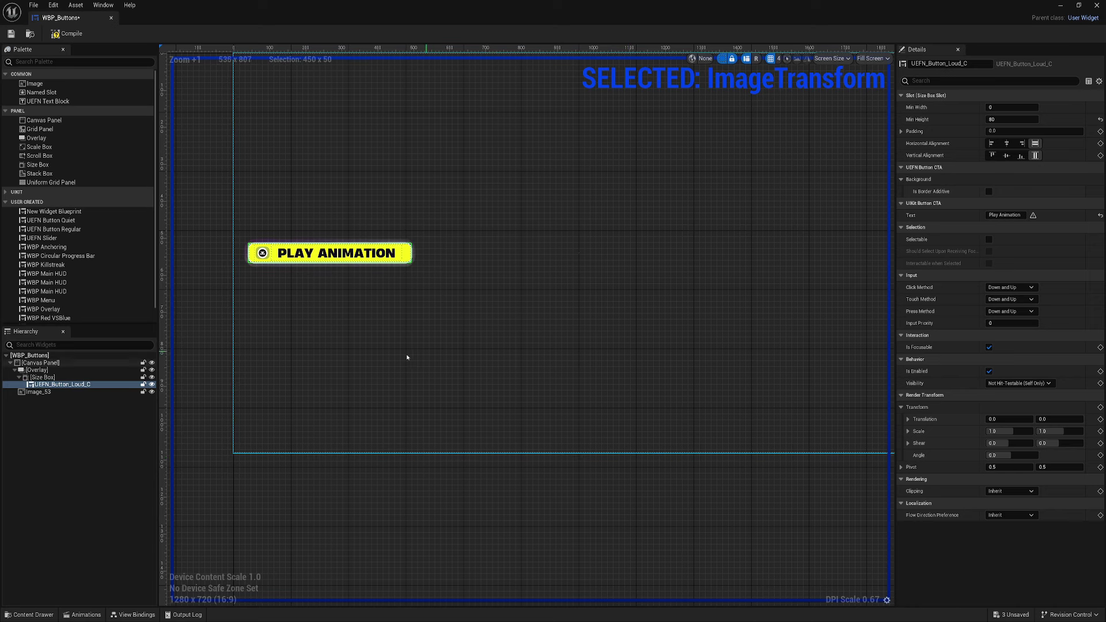
click(134, 615)
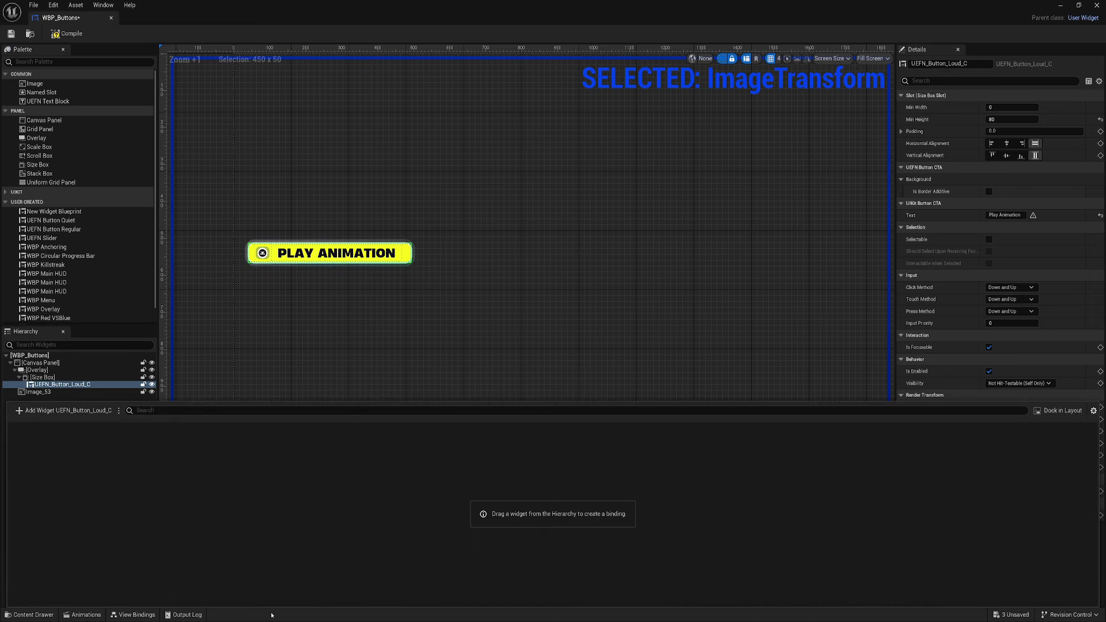
Step: Add a binding for UEFN_Button_Loud_C on its On Clicked event
click(86, 412)
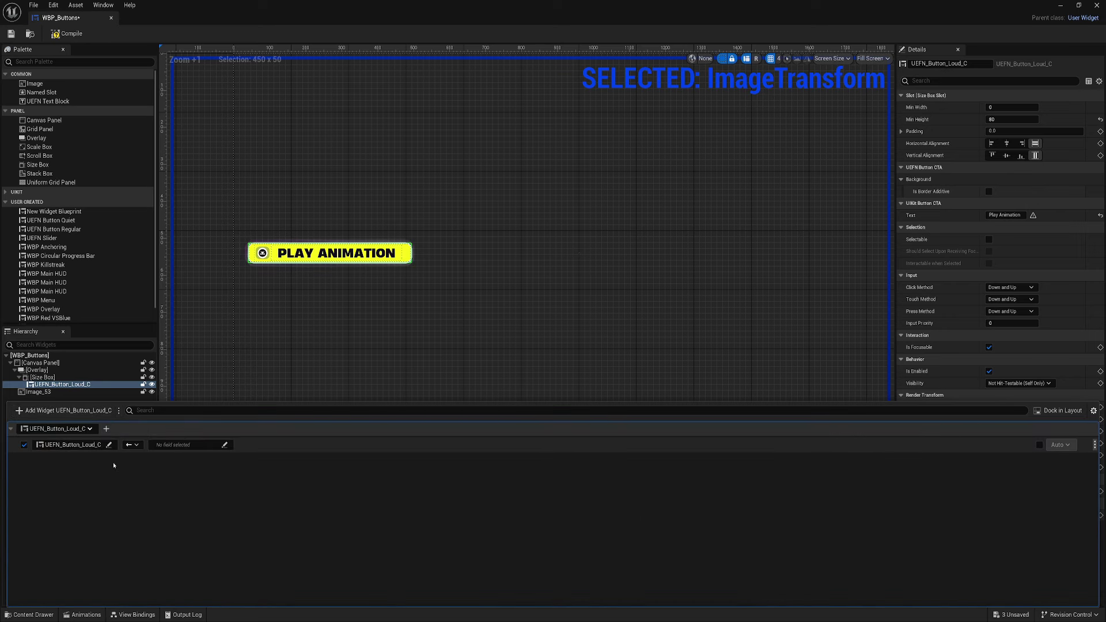
click(77, 444)
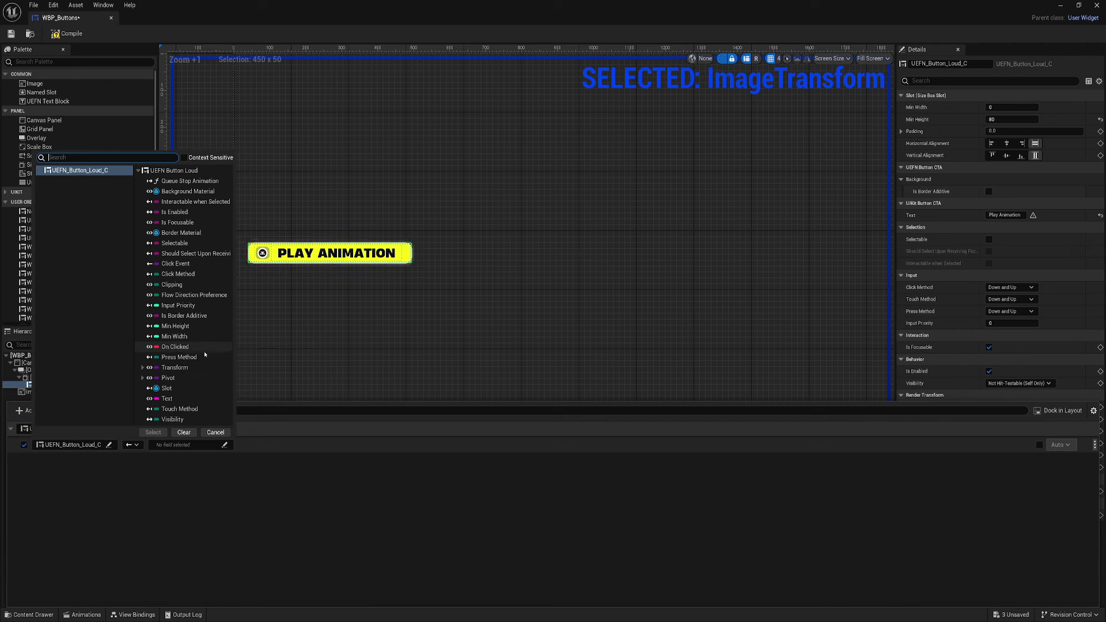
click(176, 347)
click(152, 432)
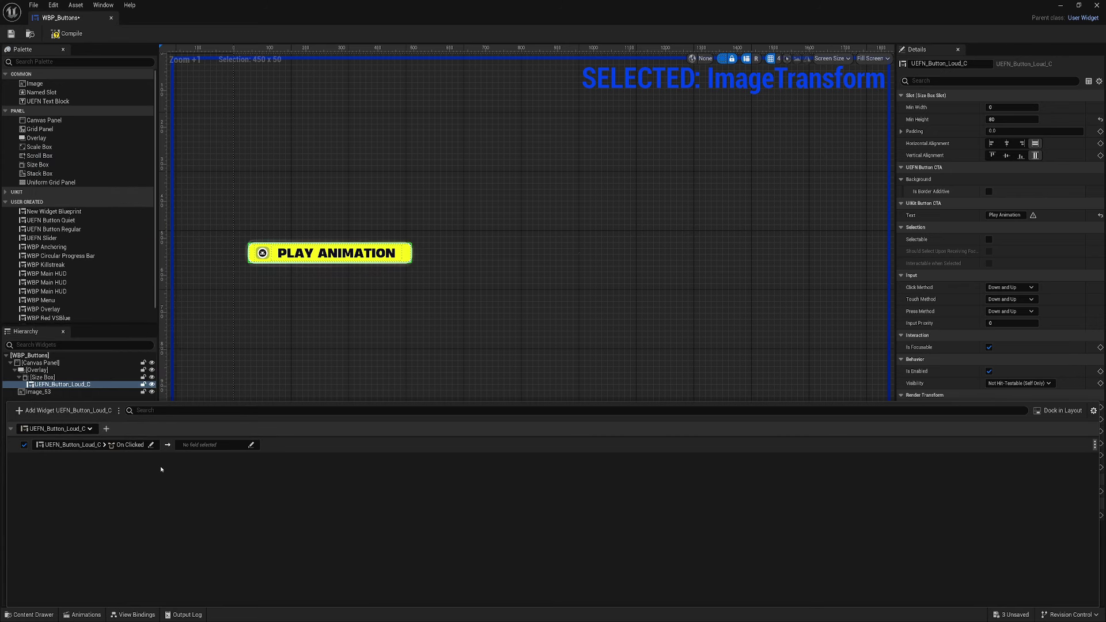
Step: Make the click call WBP_Buttons Queue Play Animation with Play Mode Forward
click(201, 444)
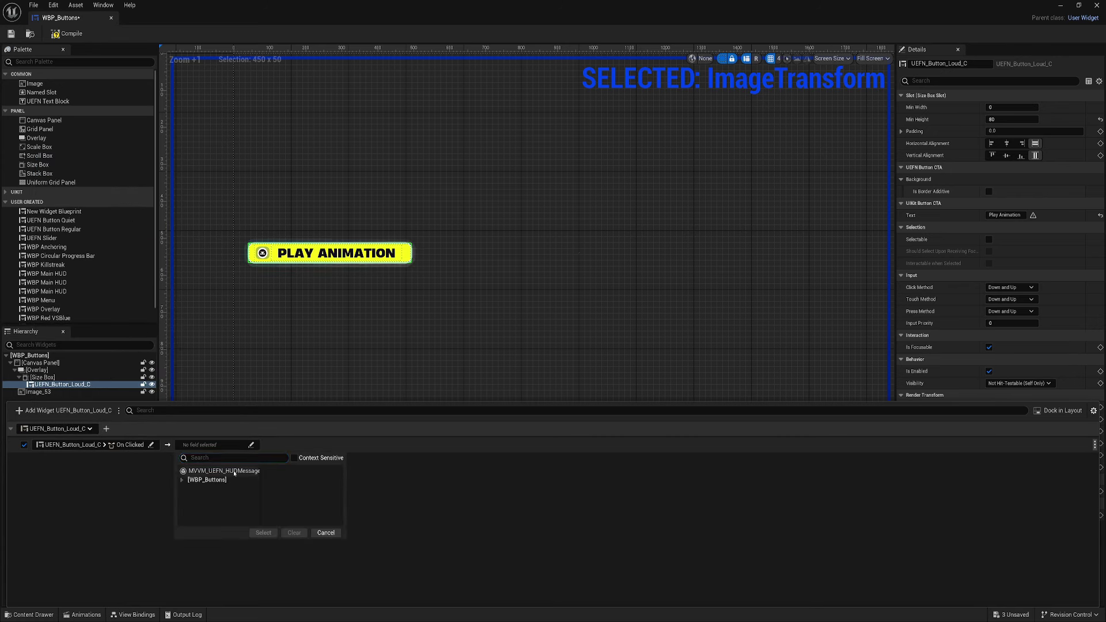
click(201, 482)
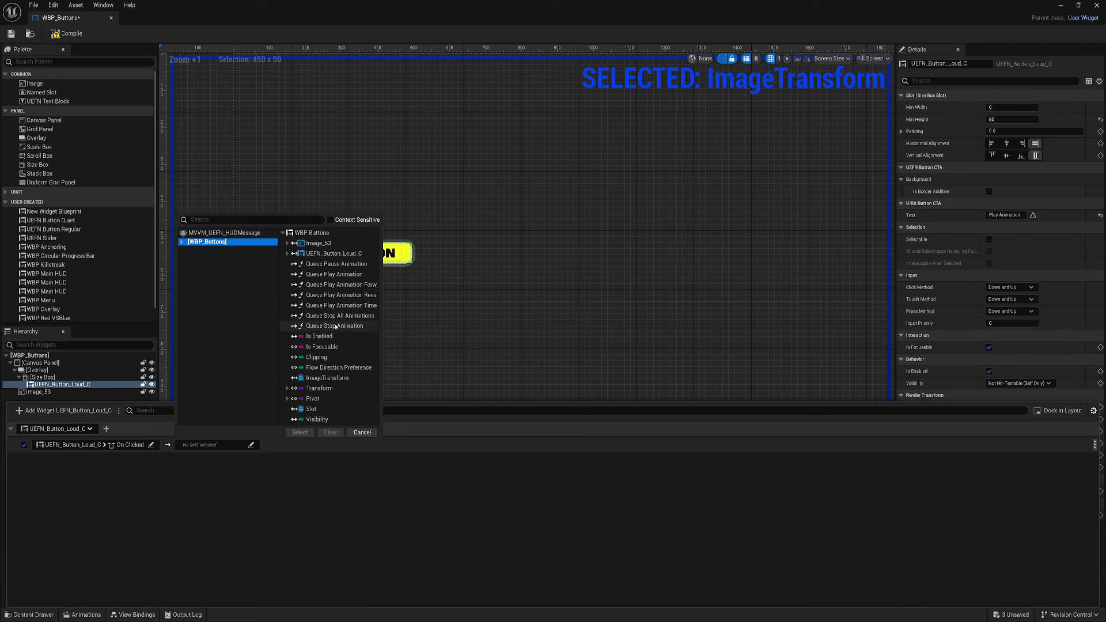
click(346, 275)
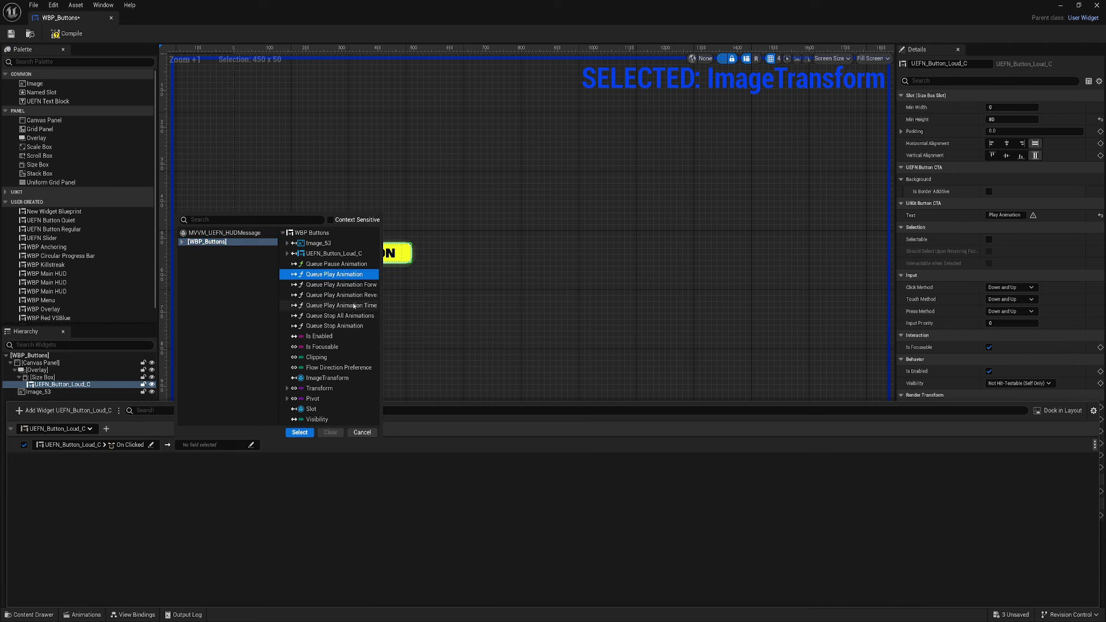
click(350, 285)
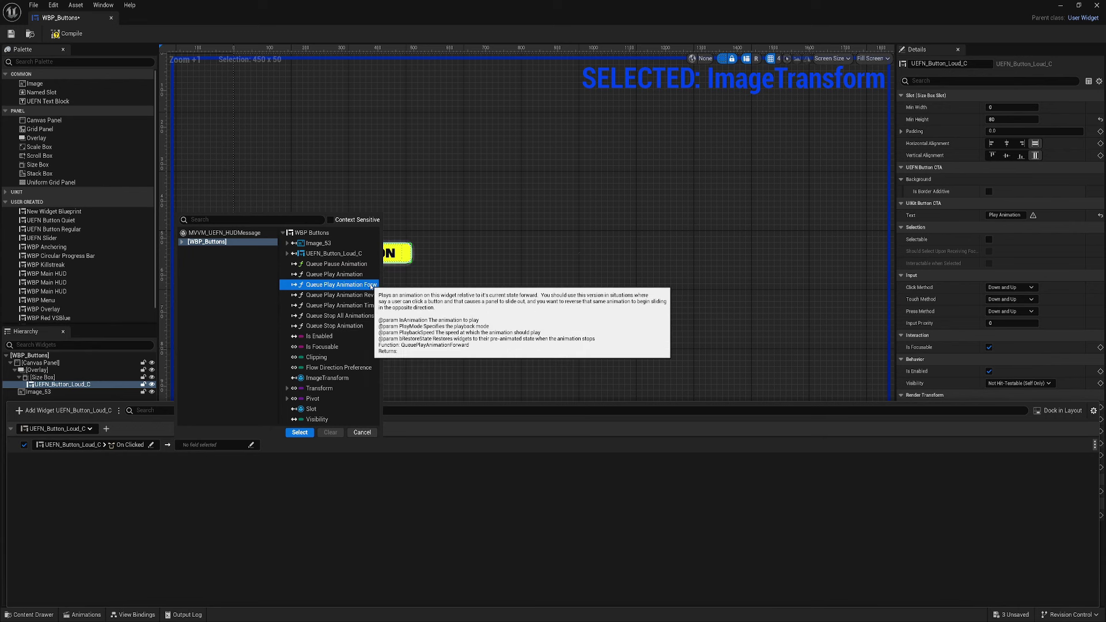
click(351, 275)
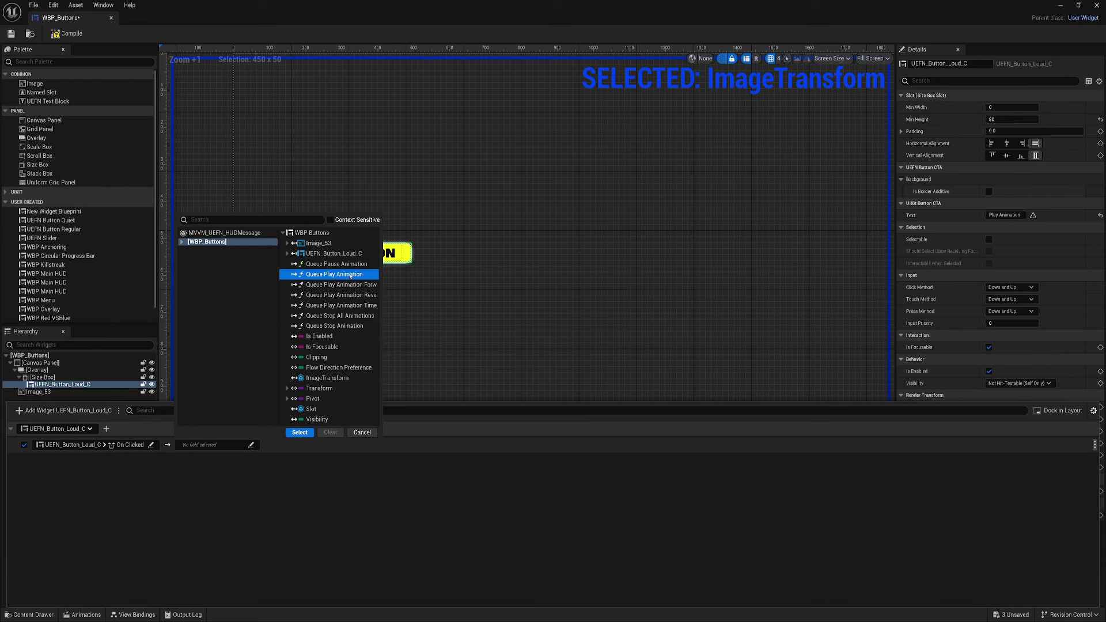
click(299, 432)
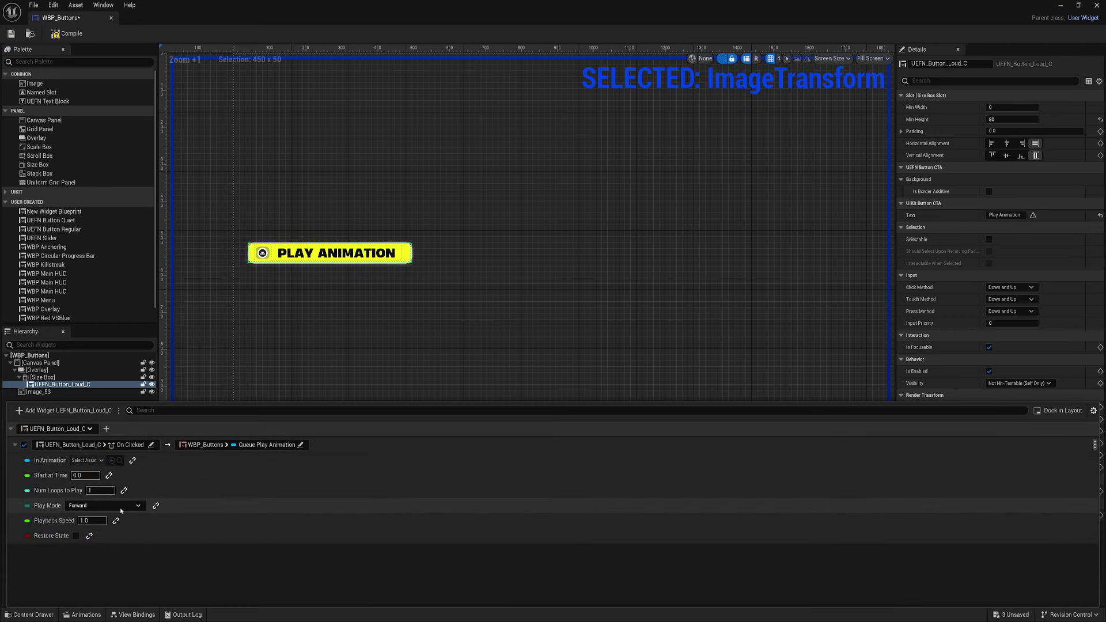
click(81, 506)
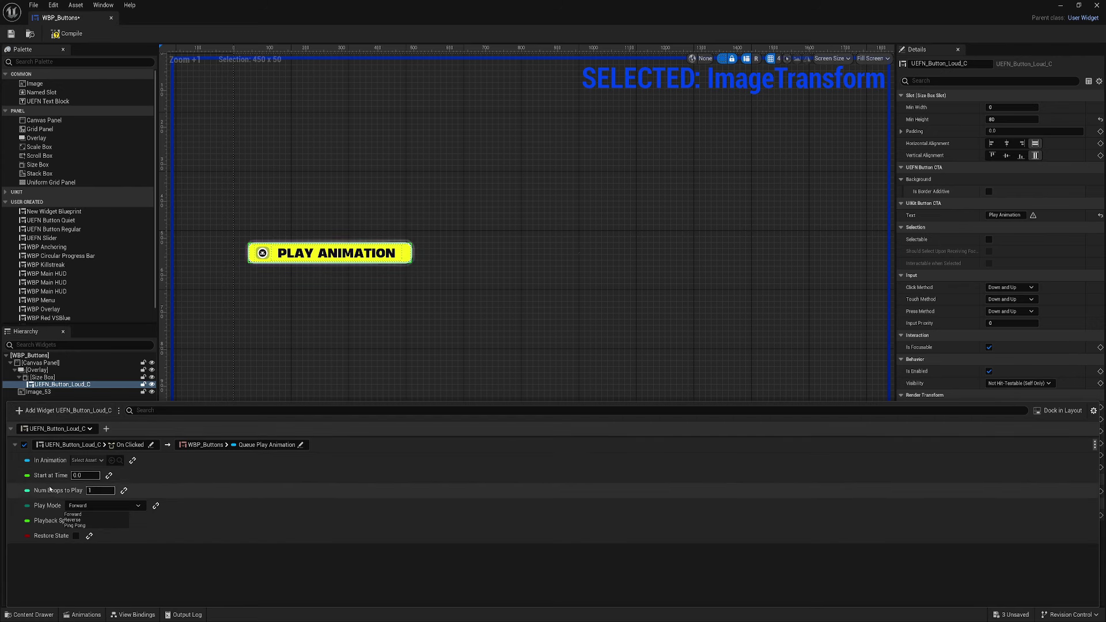
click(52, 479)
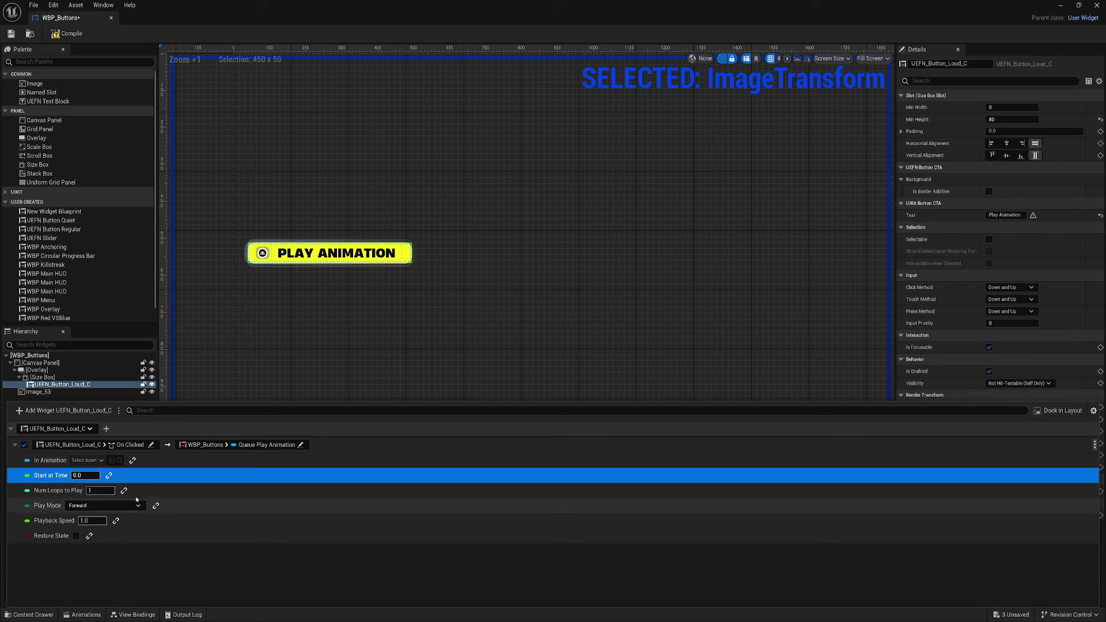
Step: Link the In Animation input to a property and check the existing ImageTransform animation
click(88, 460)
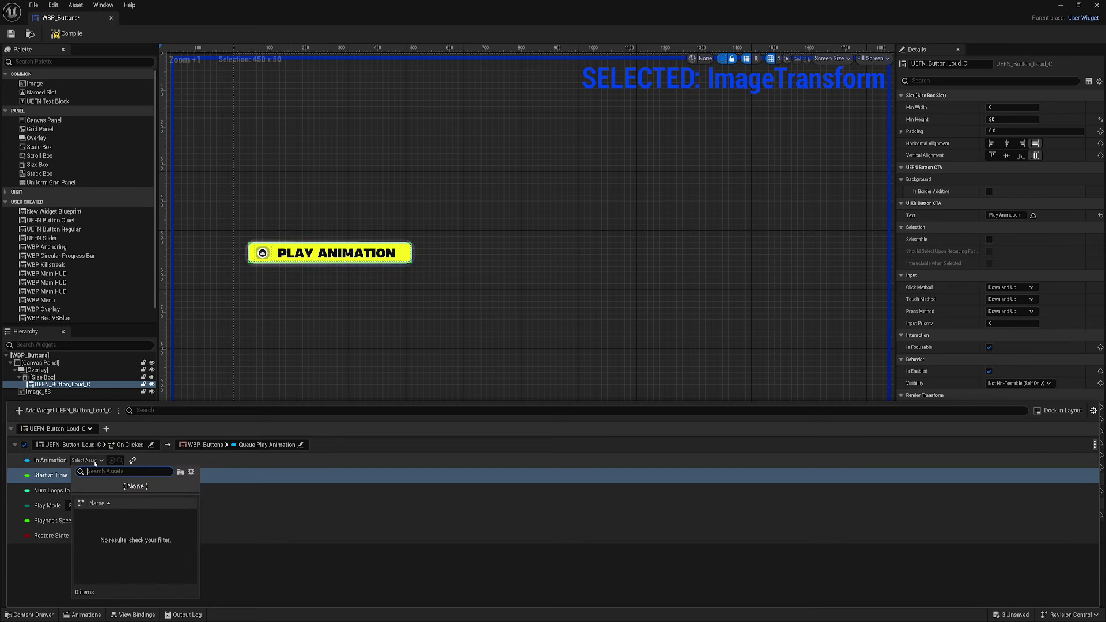
click(253, 506)
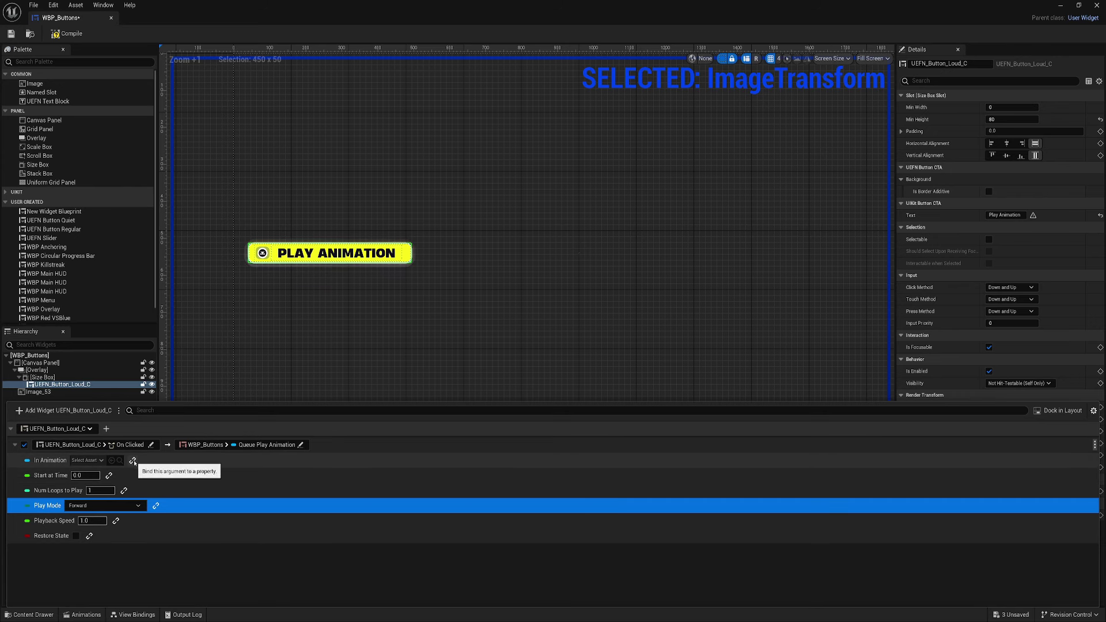
click(133, 461)
click(99, 461)
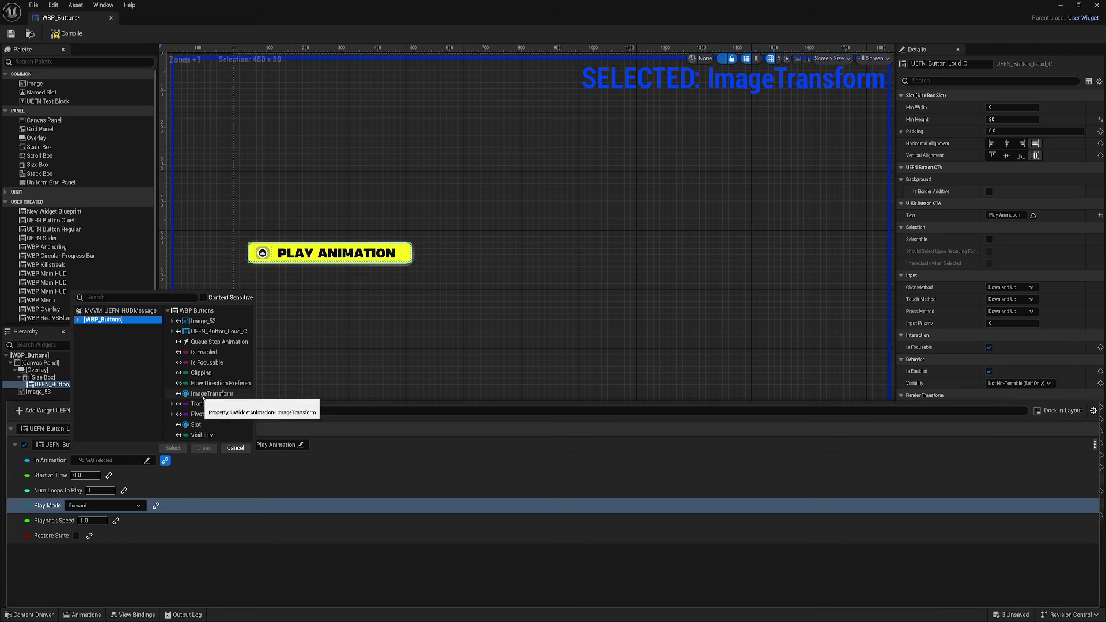
click(84, 615)
click(44, 418)
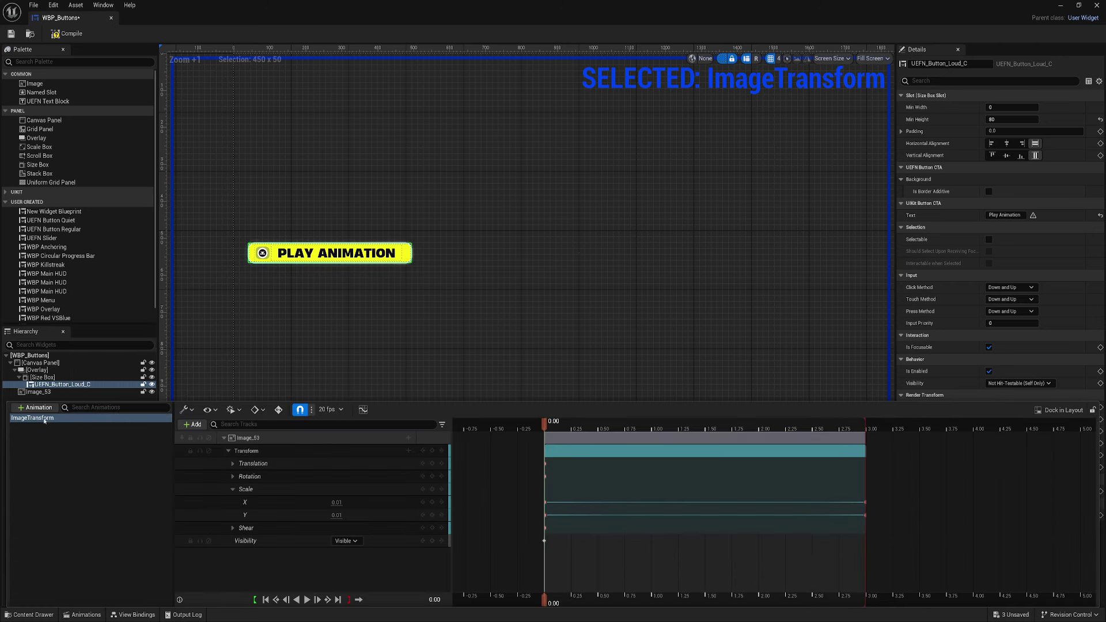
click(220, 375)
click(136, 615)
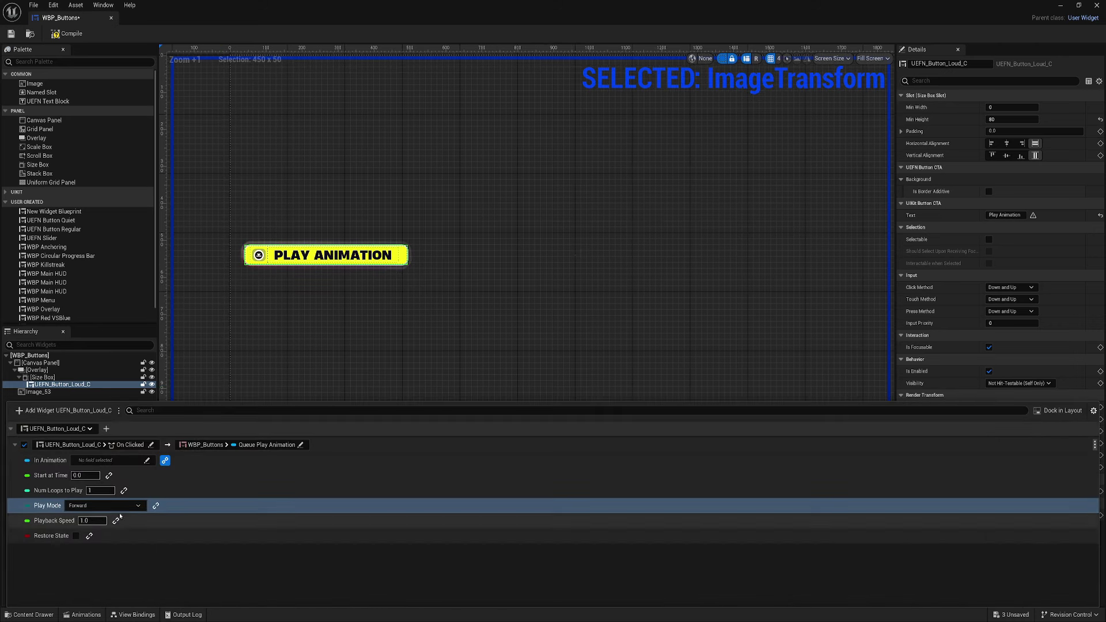
Step: Bind In Animation to WBP_Buttons > ImageTransform
click(141, 460)
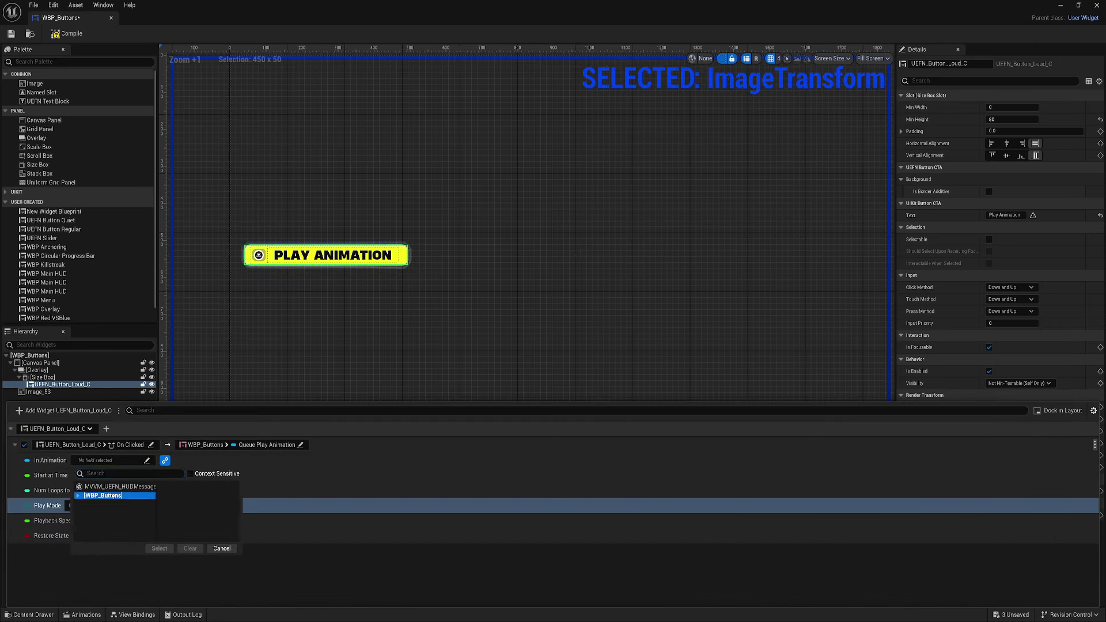
click(103, 495)
click(219, 394)
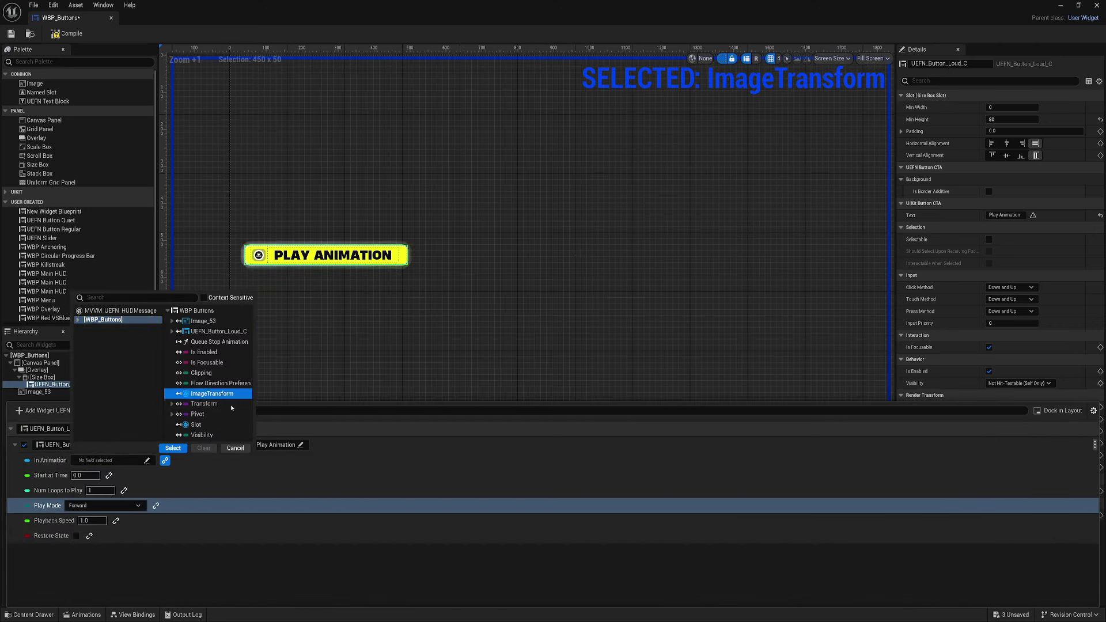
click(173, 447)
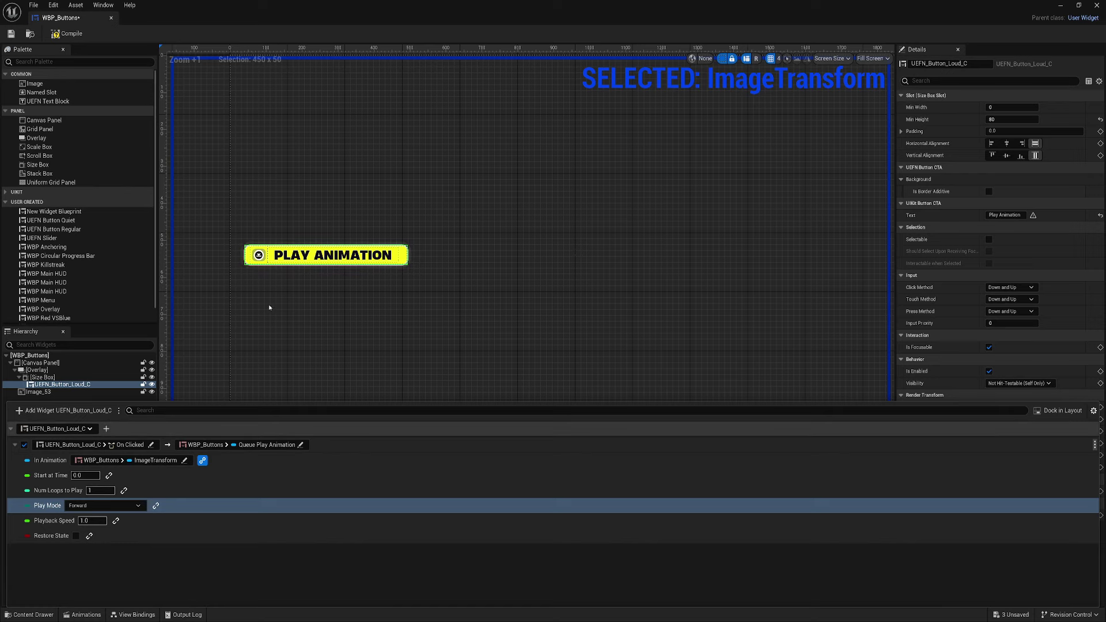
Step: Compile the WBP_Buttons widget blueprint
right_drag(207, 316, 227, 290)
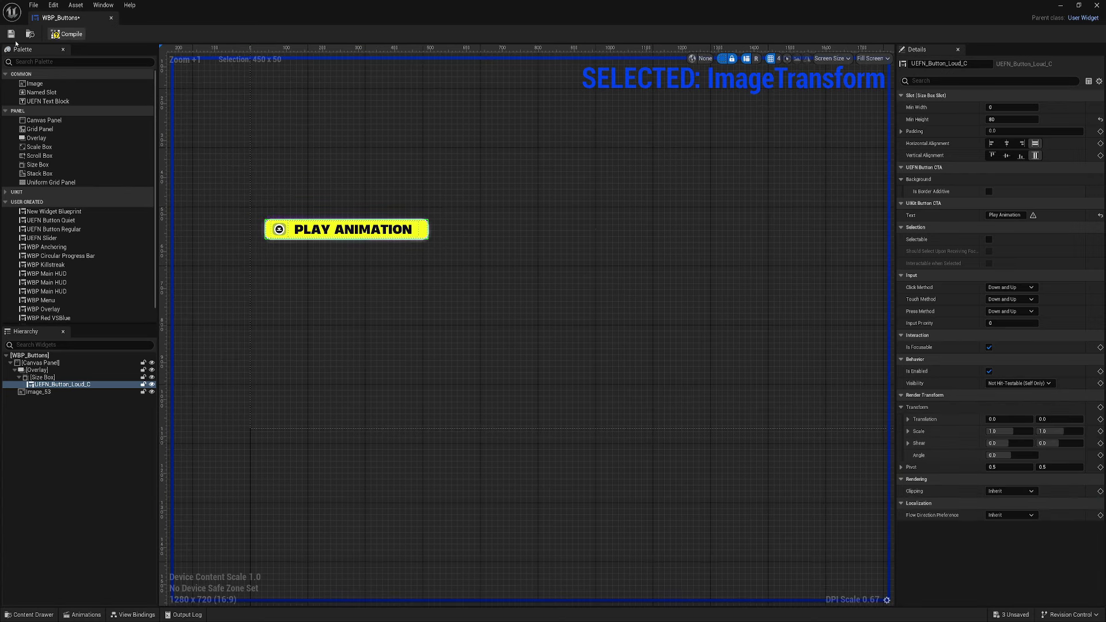
click(66, 34)
click(11, 34)
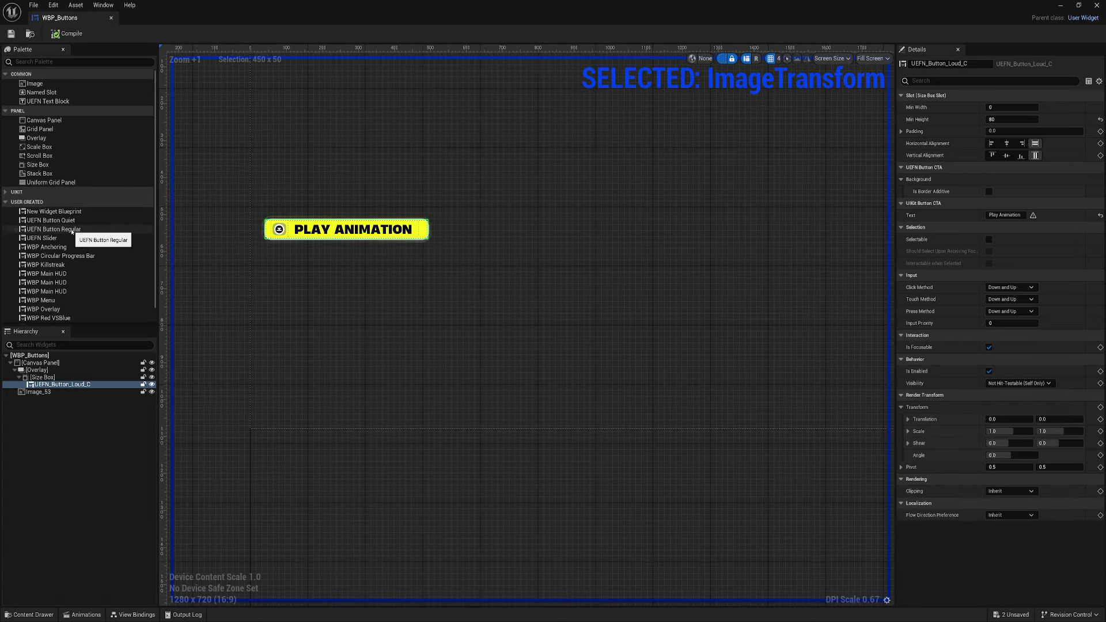
Step: Add a UEFN Button Regular at 768, 512 and start a view binding for it
drag(79, 230, 67, 394)
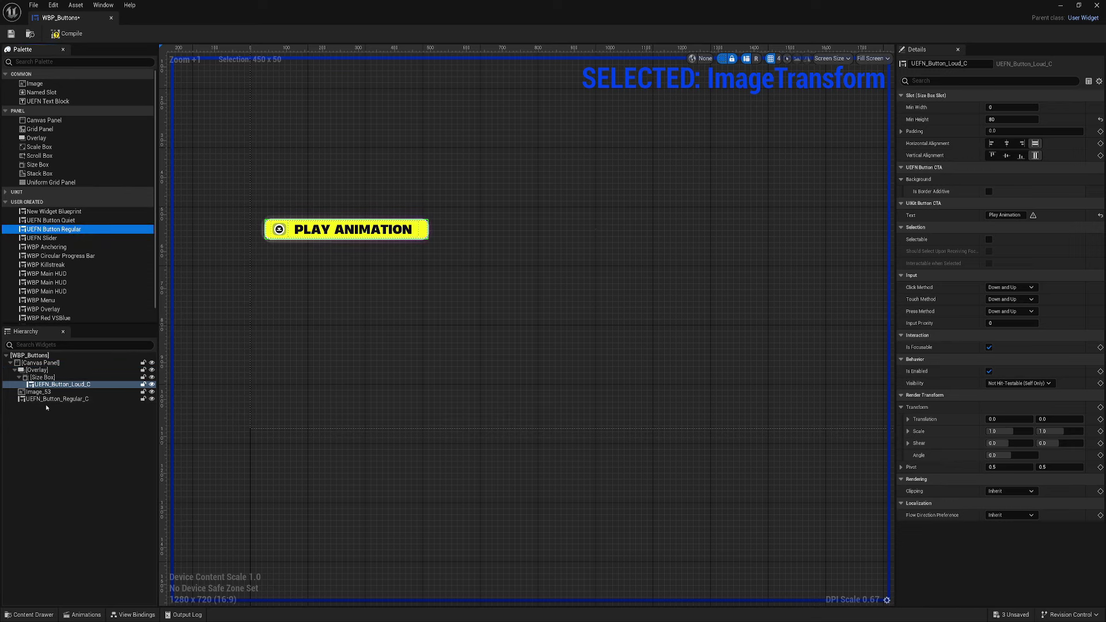
click(56, 398)
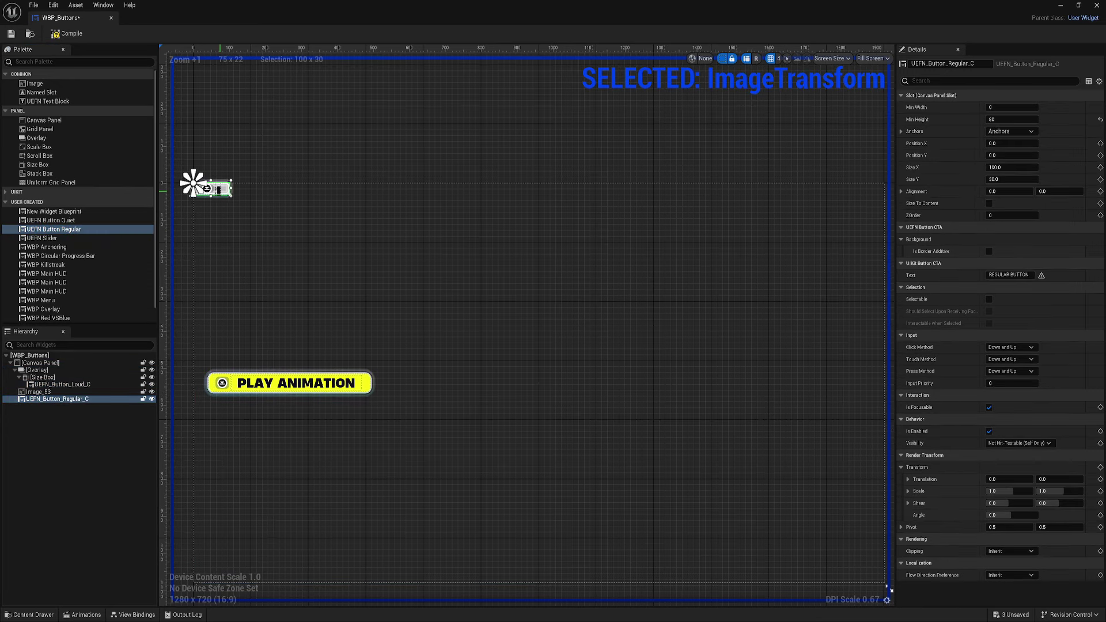
drag(225, 189, 491, 385)
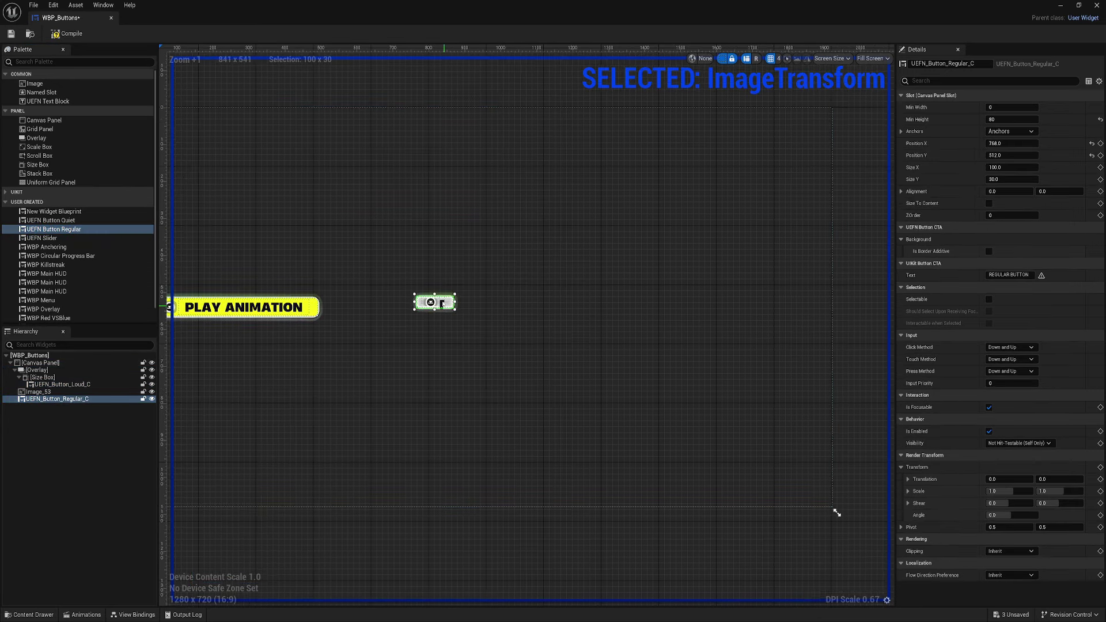
click(136, 614)
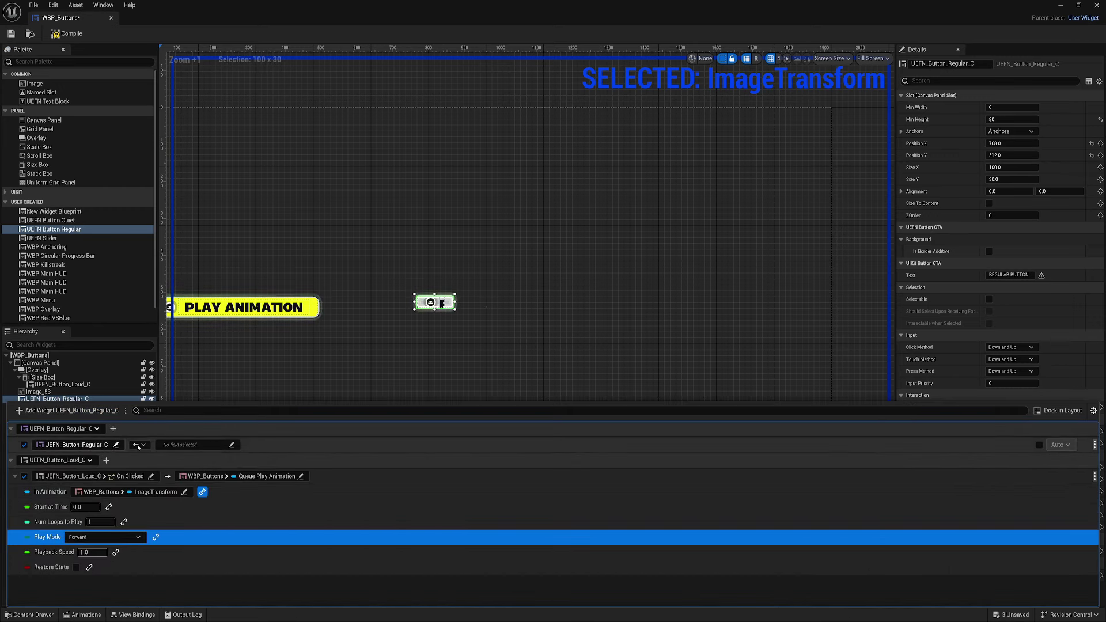
click(79, 446)
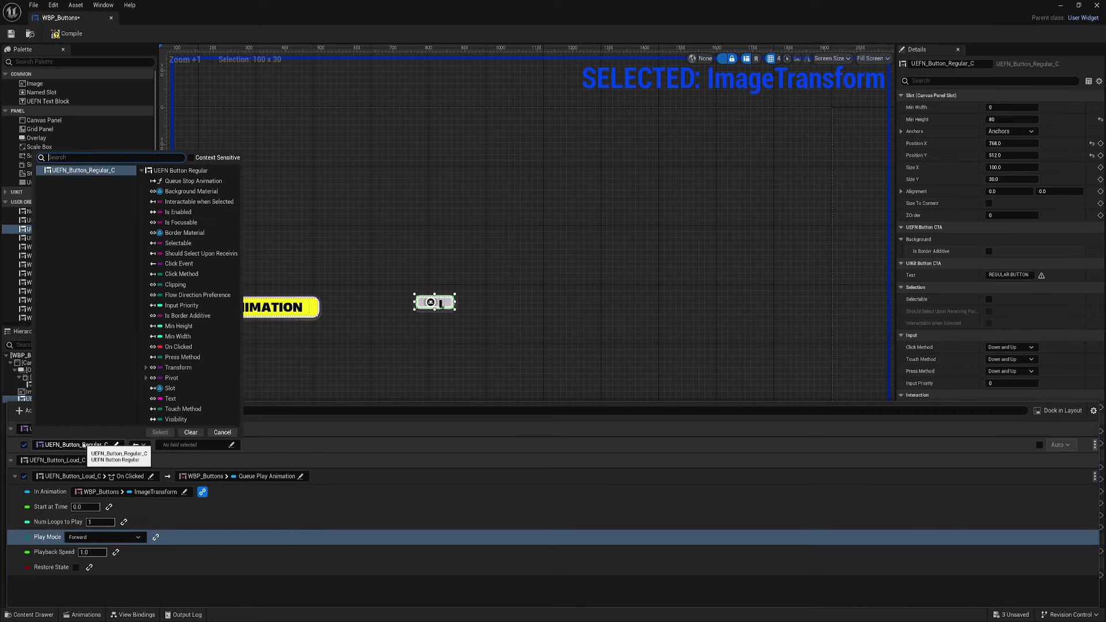
Step: Make a One Way To View Model binding using the Get Response Button 1 conversion function
click(79, 448)
click(137, 445)
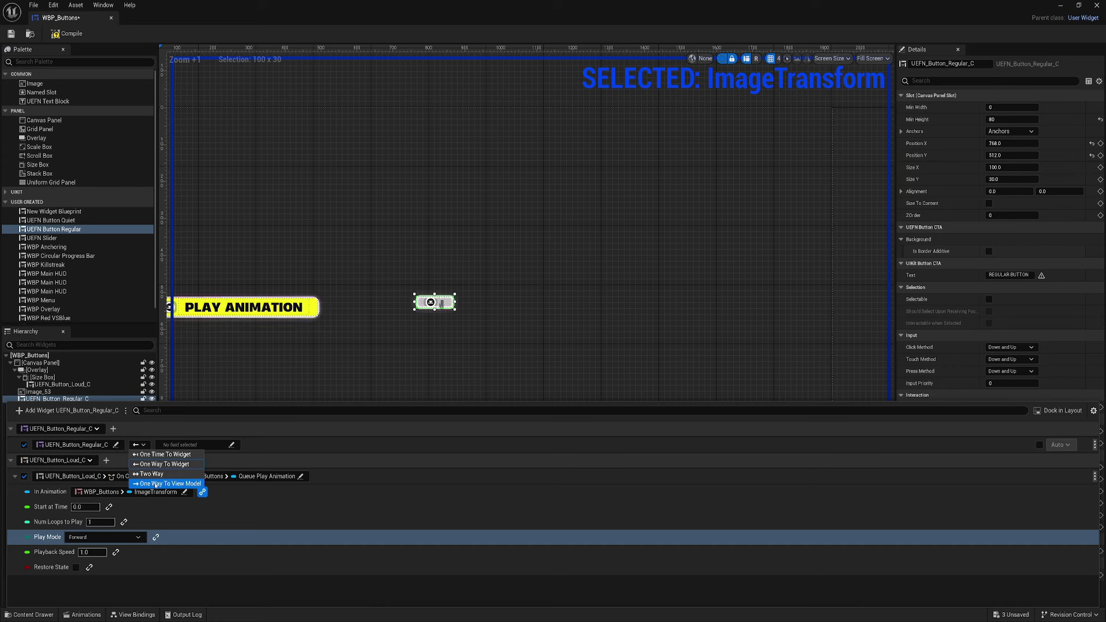
click(156, 484)
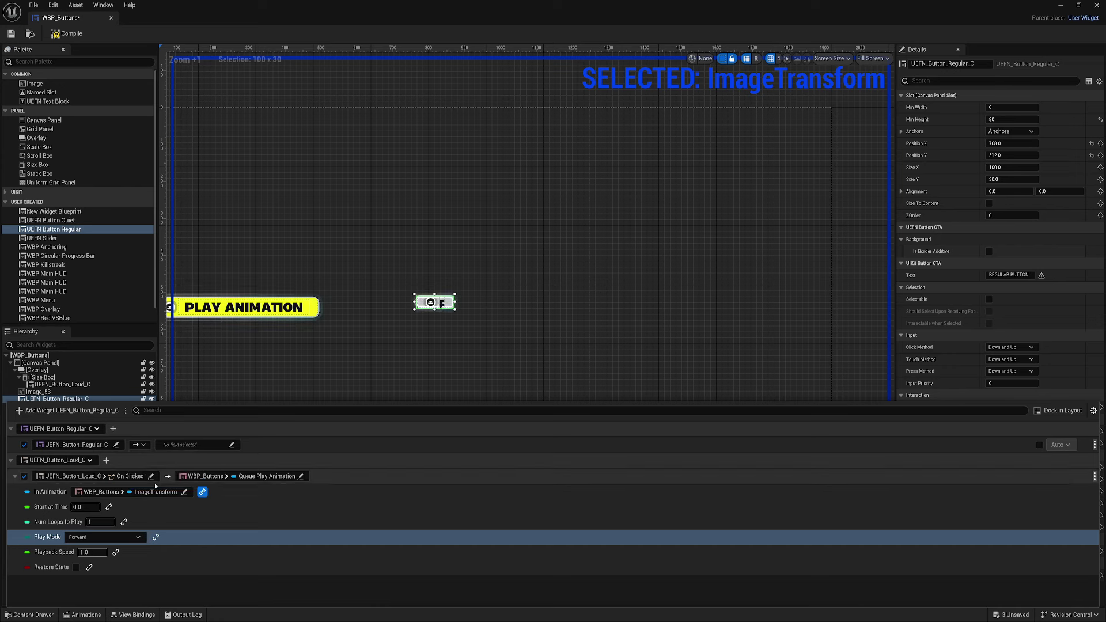
click(88, 445)
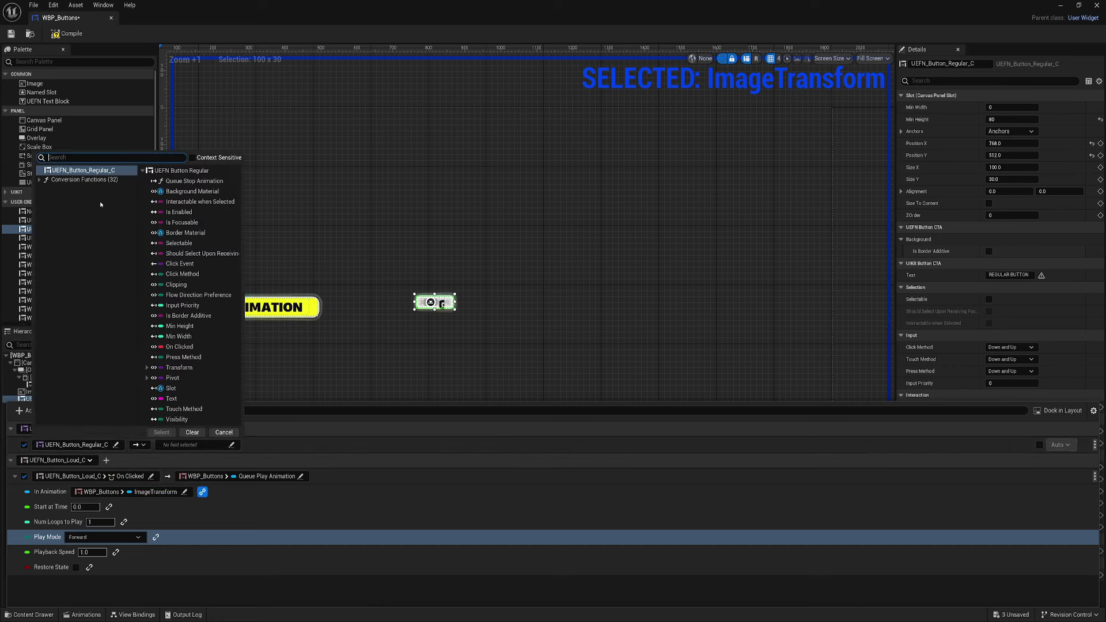
click(78, 180)
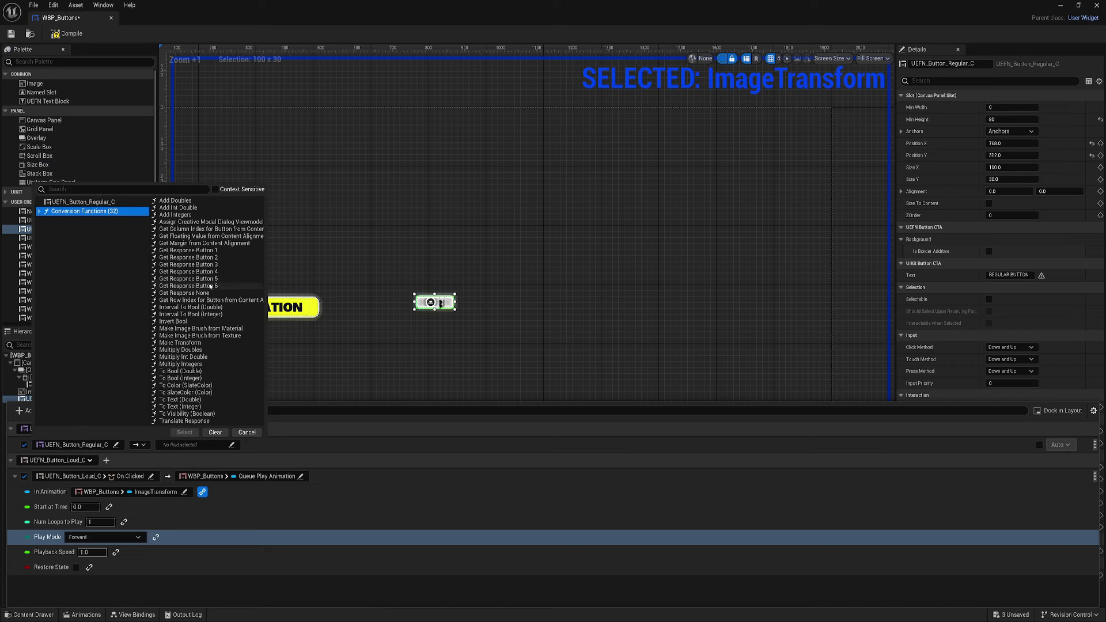
click(204, 250)
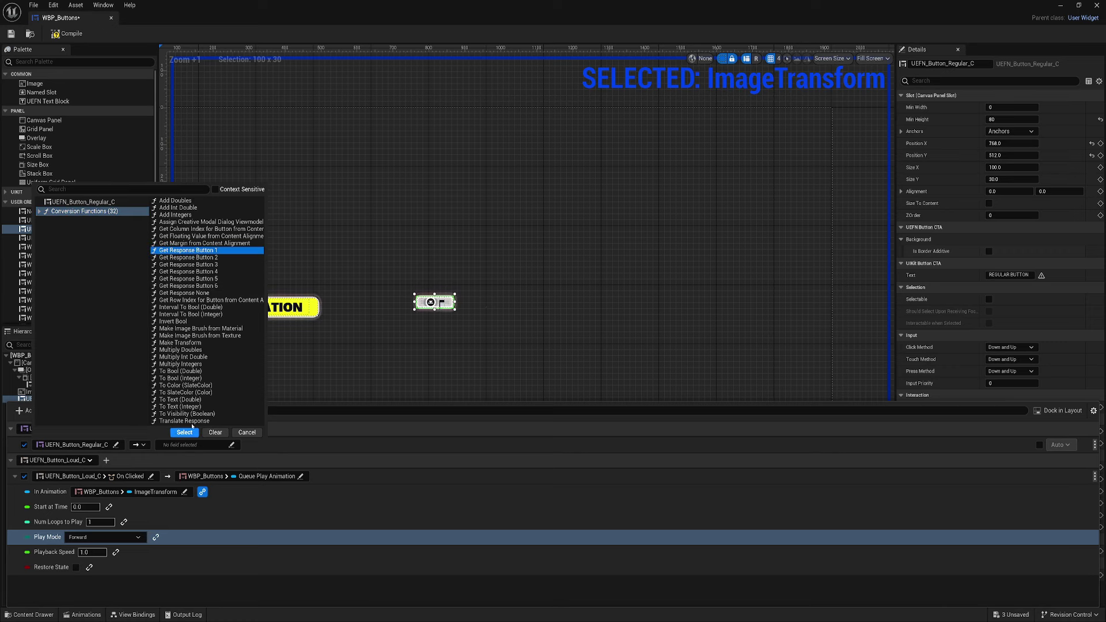
click(185, 432)
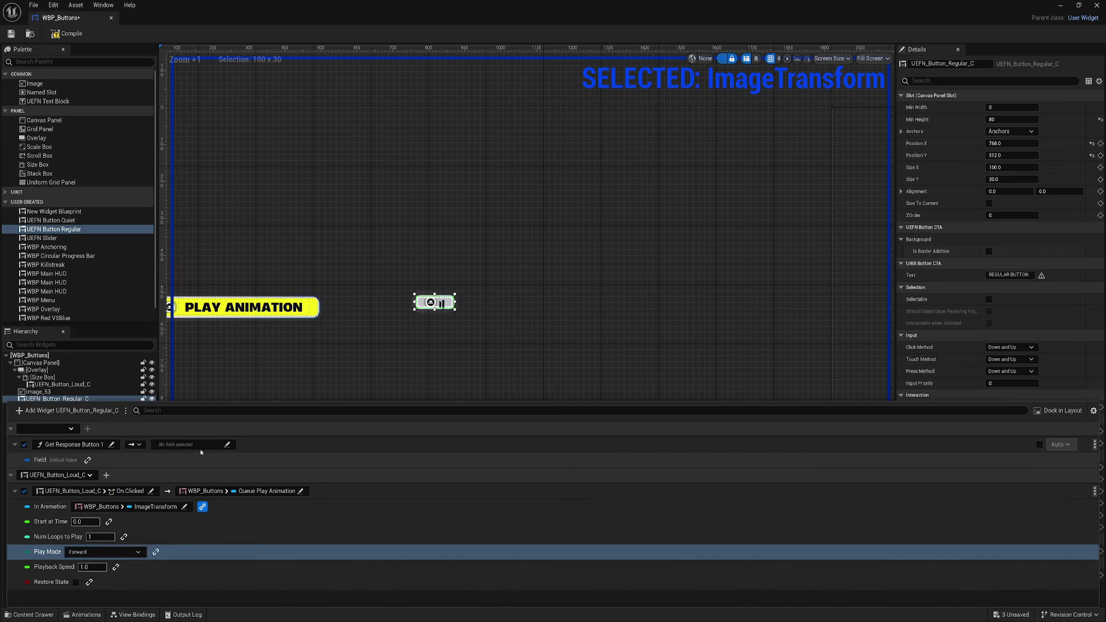
Step: Browse MVVM_UEFN_HUDMessage and regular button fields for the binding, leaving the Field empty
click(190, 444)
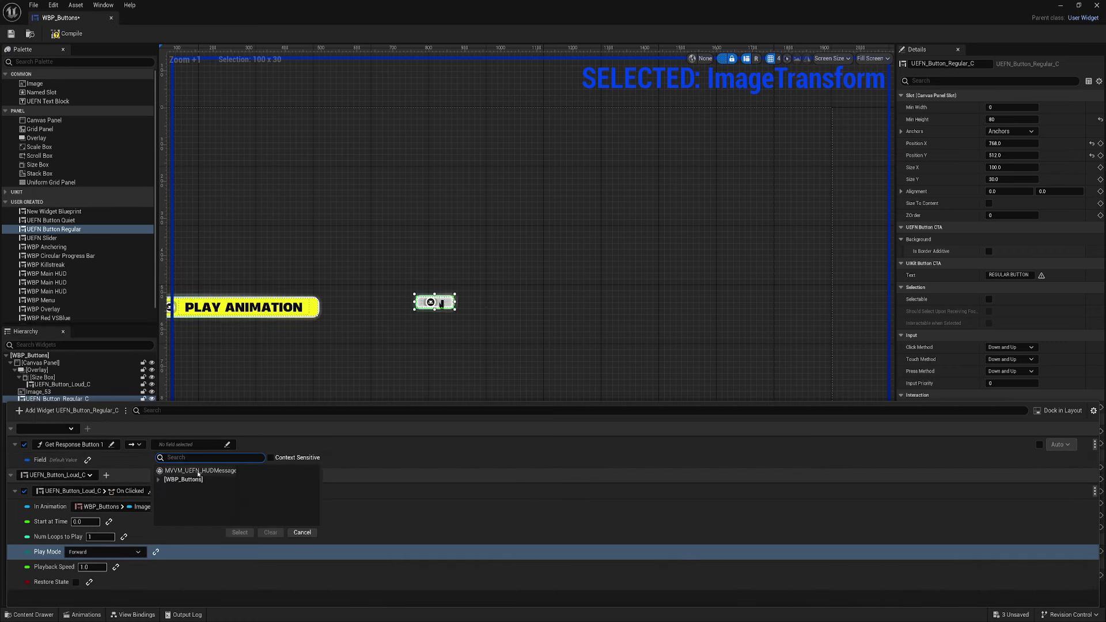
click(198, 471)
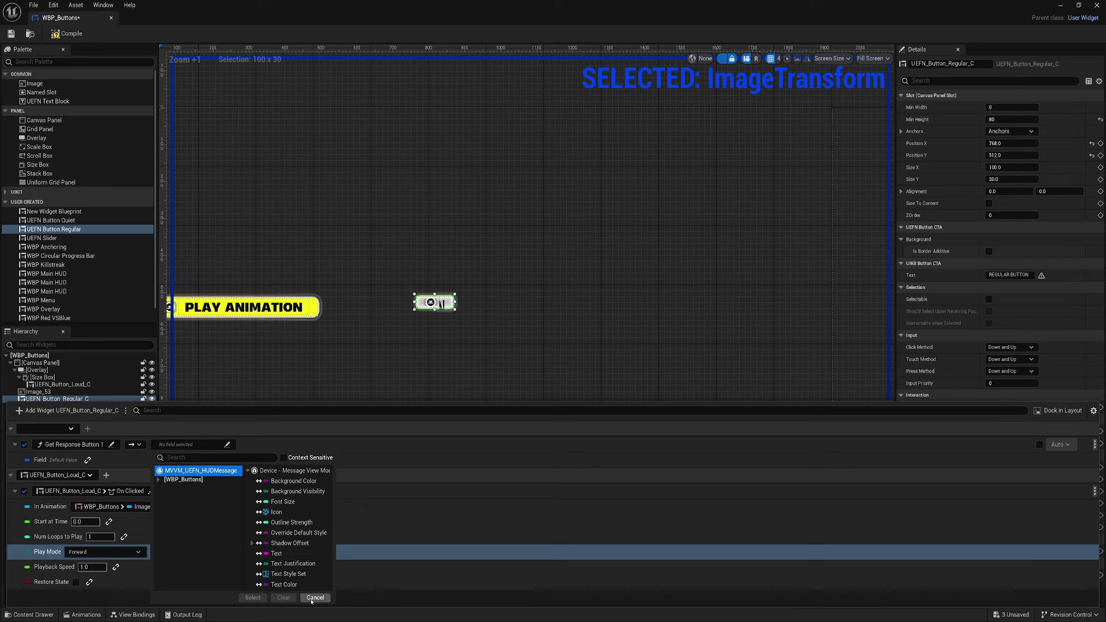
click(315, 597)
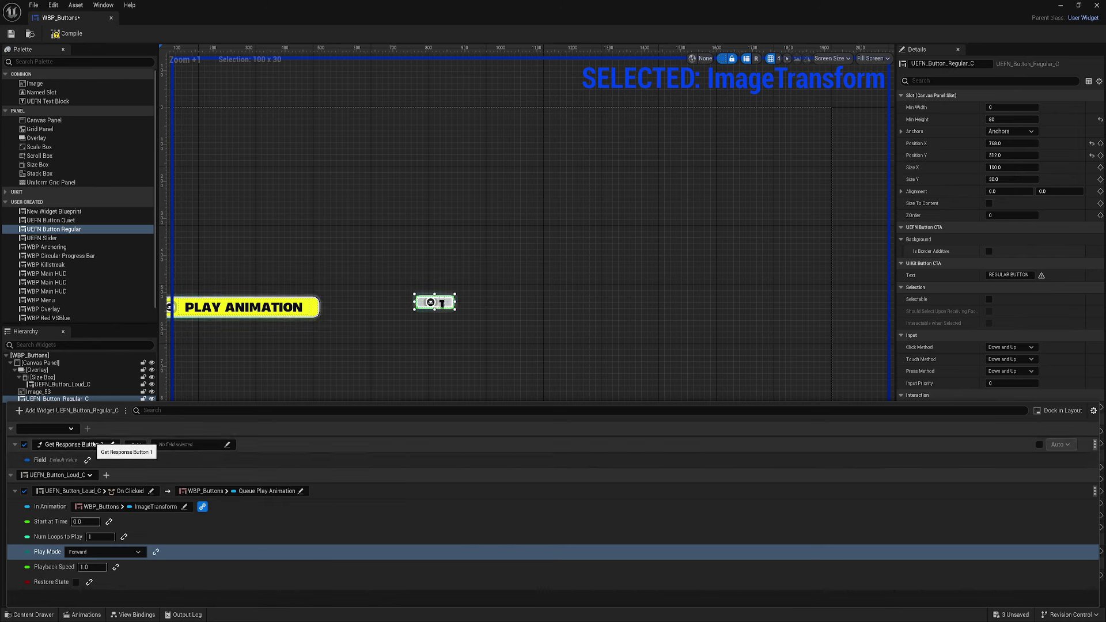
click(94, 444)
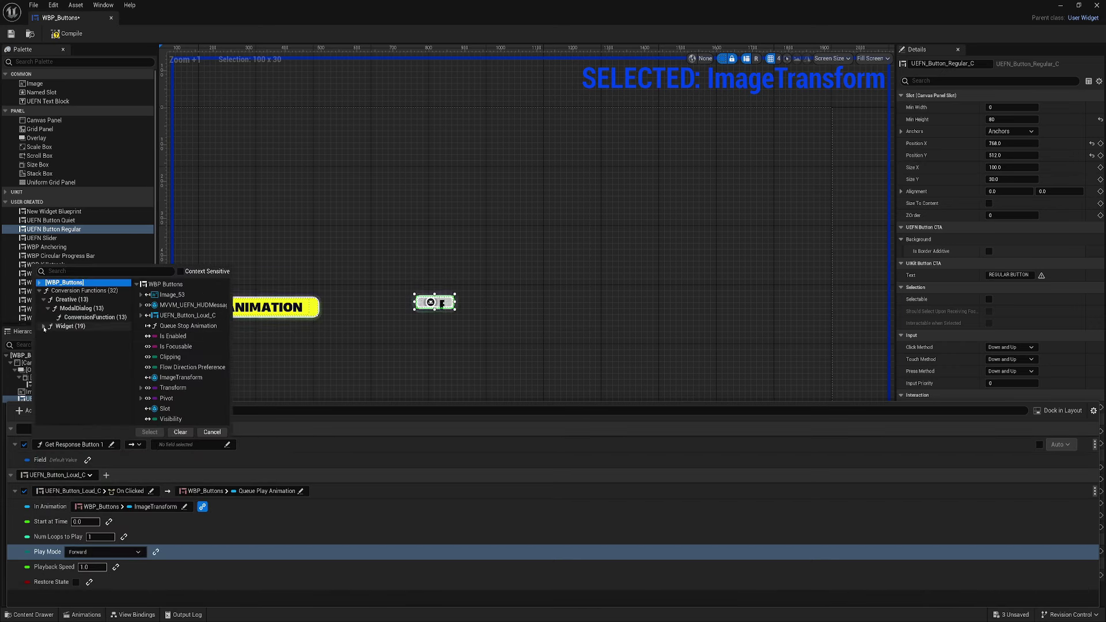
click(44, 327)
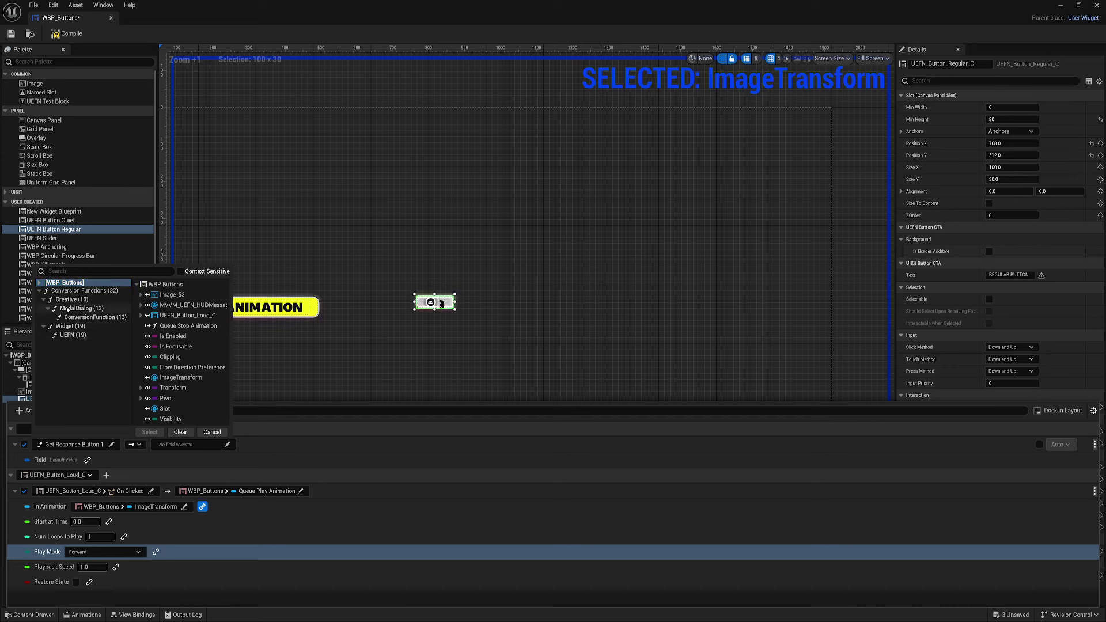
double_click(47, 284)
double_click(72, 292)
click(86, 318)
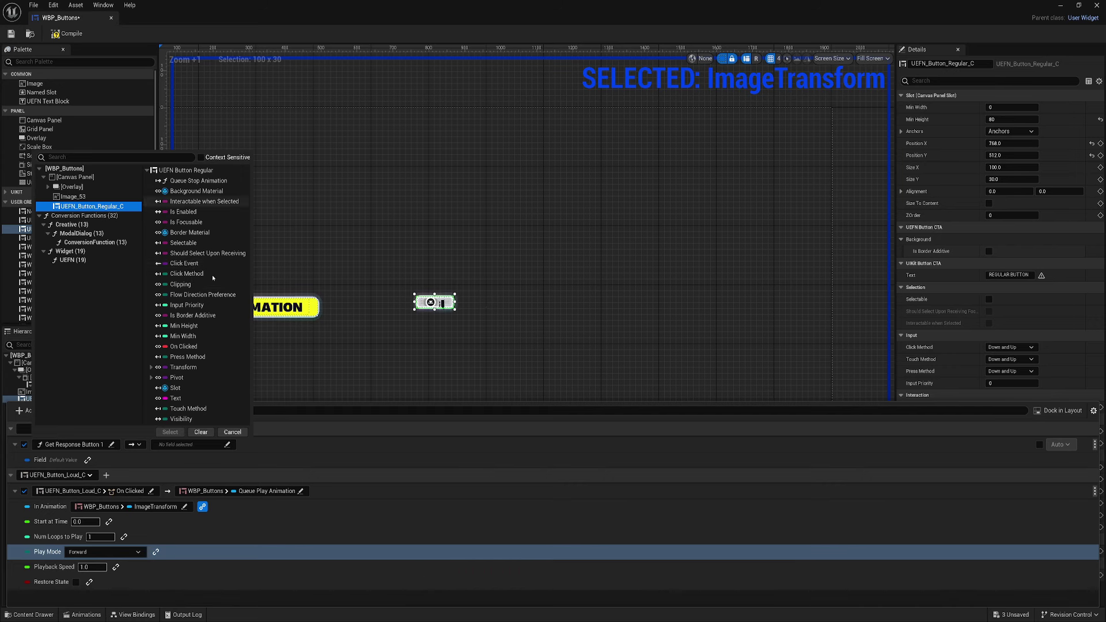
click(230, 432)
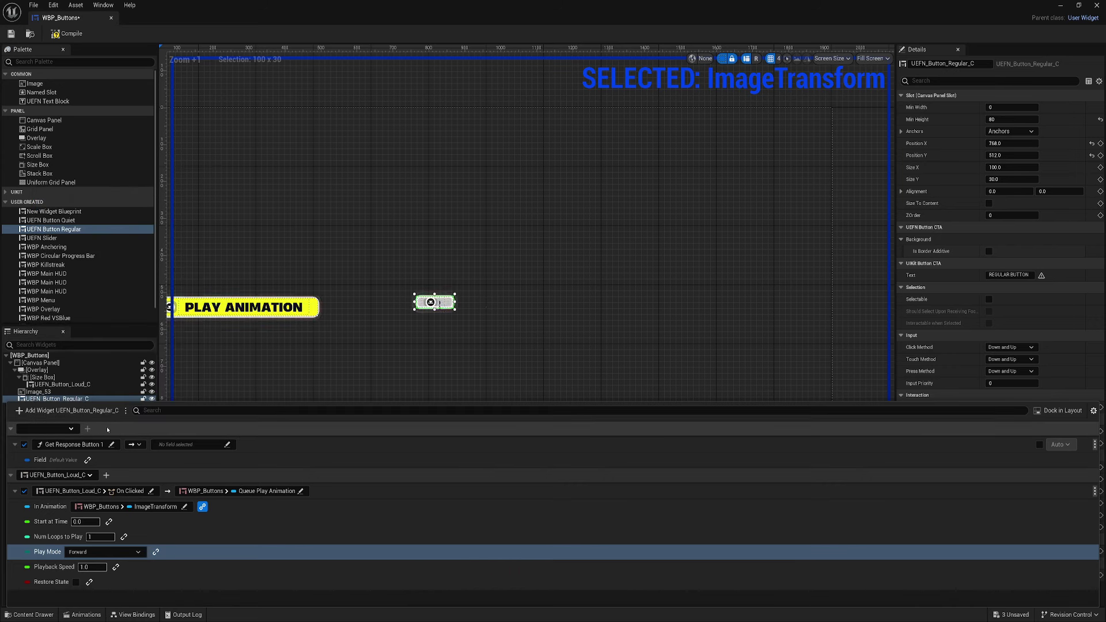
Step: Delete the Get Response Button 1 binding and confirm the Delete Bindings prompt
click(106, 427)
key(Delete)
key(Return)
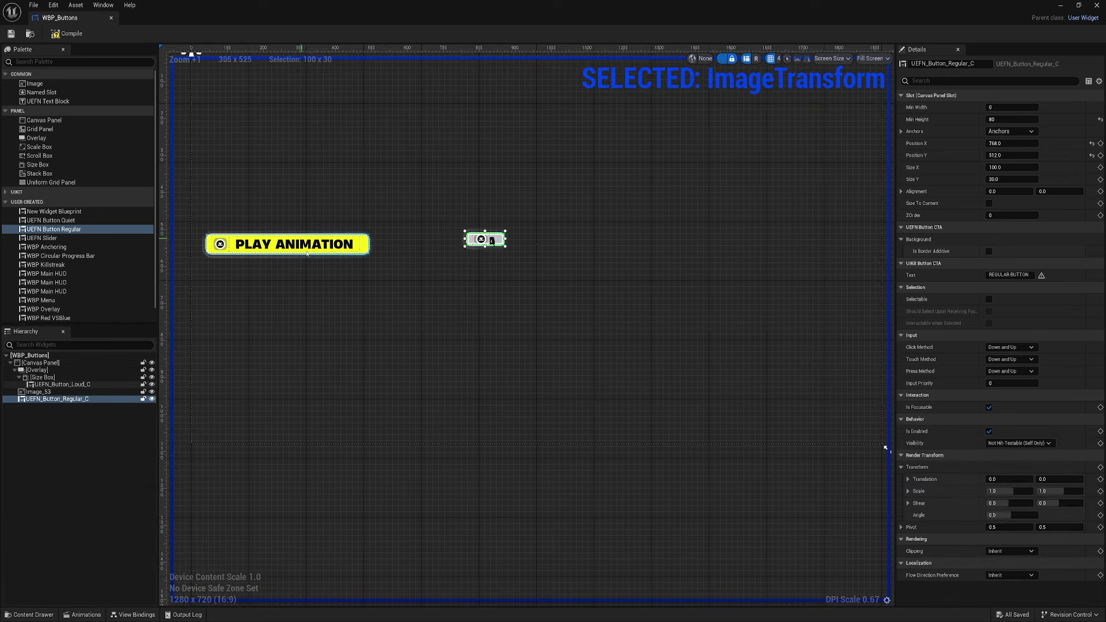
Step: Resize the preview to 1269x702 and delete the UEFN_Button_Regular_C button
right_drag(385, 340, 343, 373)
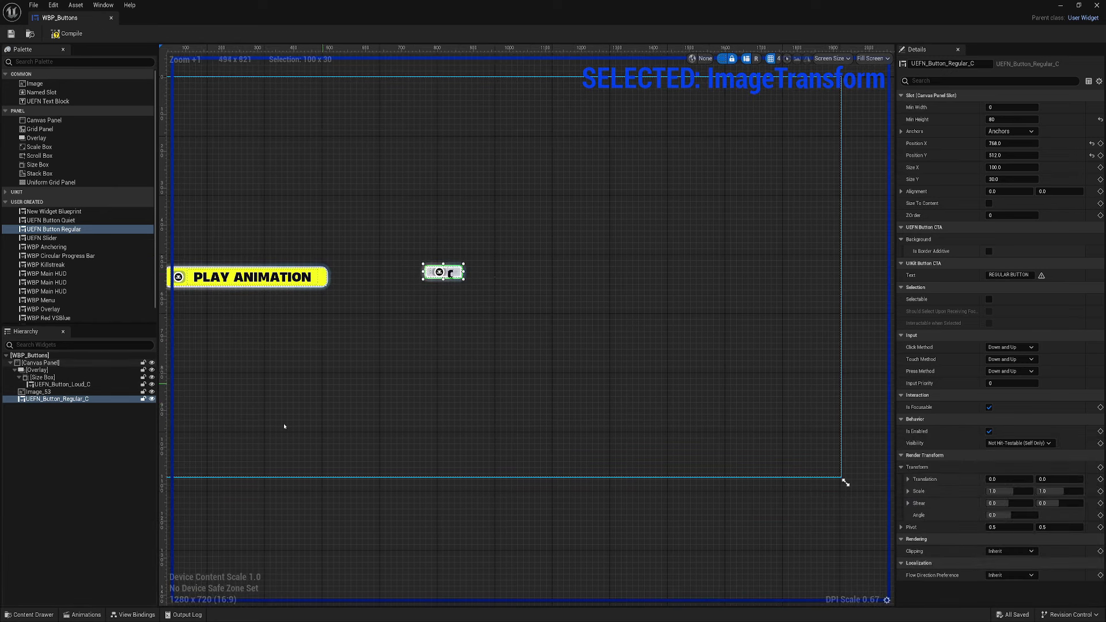
scroll(435, 481, down, 3)
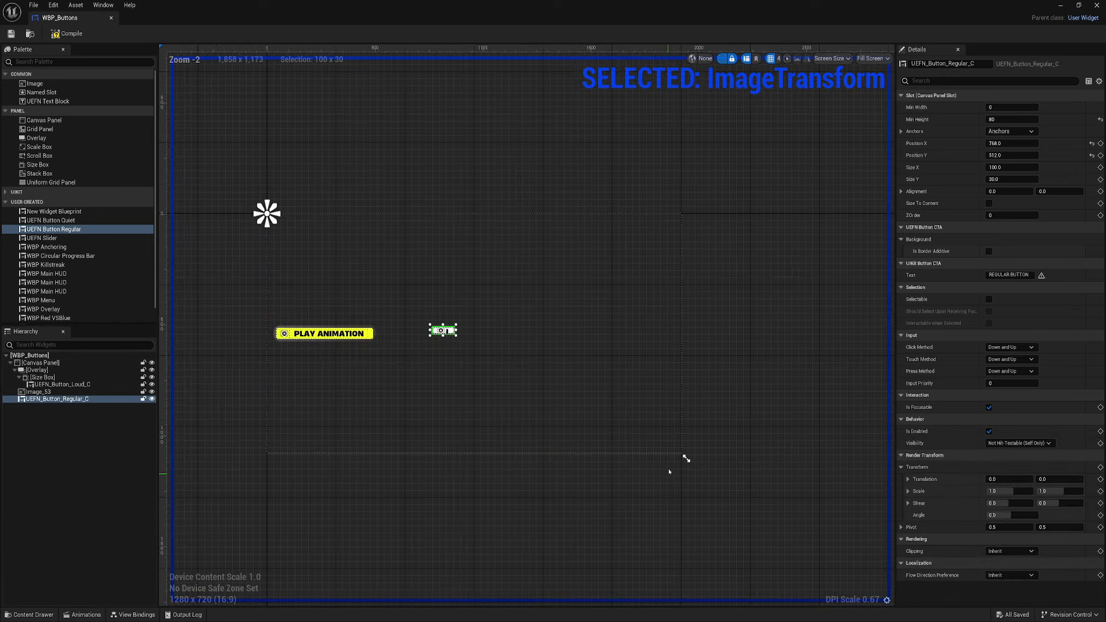
mouse_move(686, 458)
mouse_down()
mouse_move(624, 377)
mouse_move(668, 457)
mouse_move(683, 452)
mouse_up()
scroll(435, 324, up, 5)
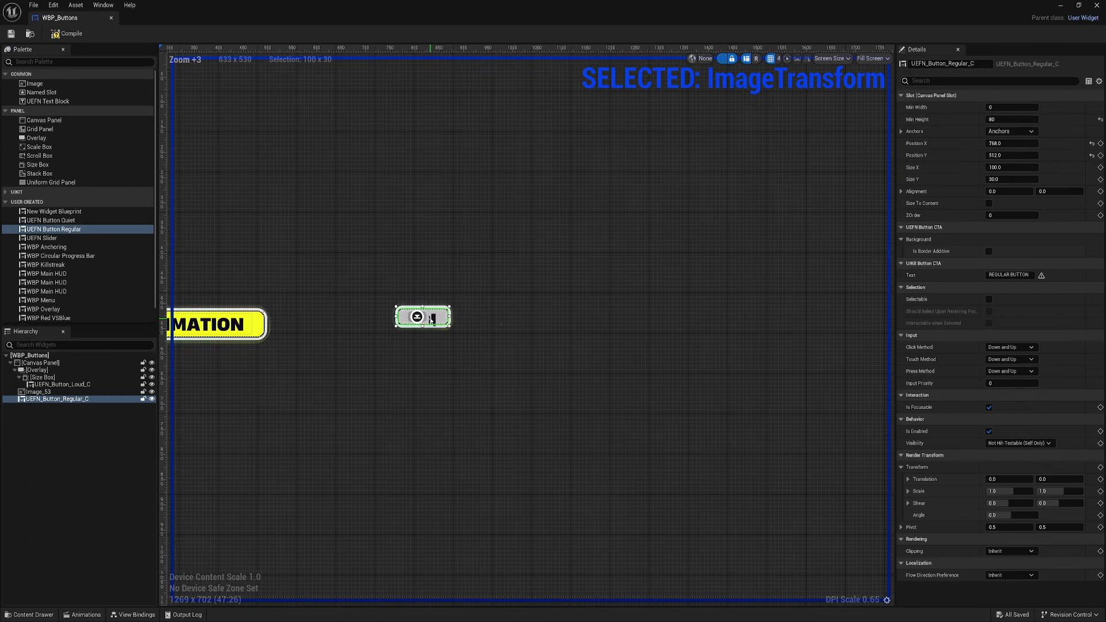
key(Delete)
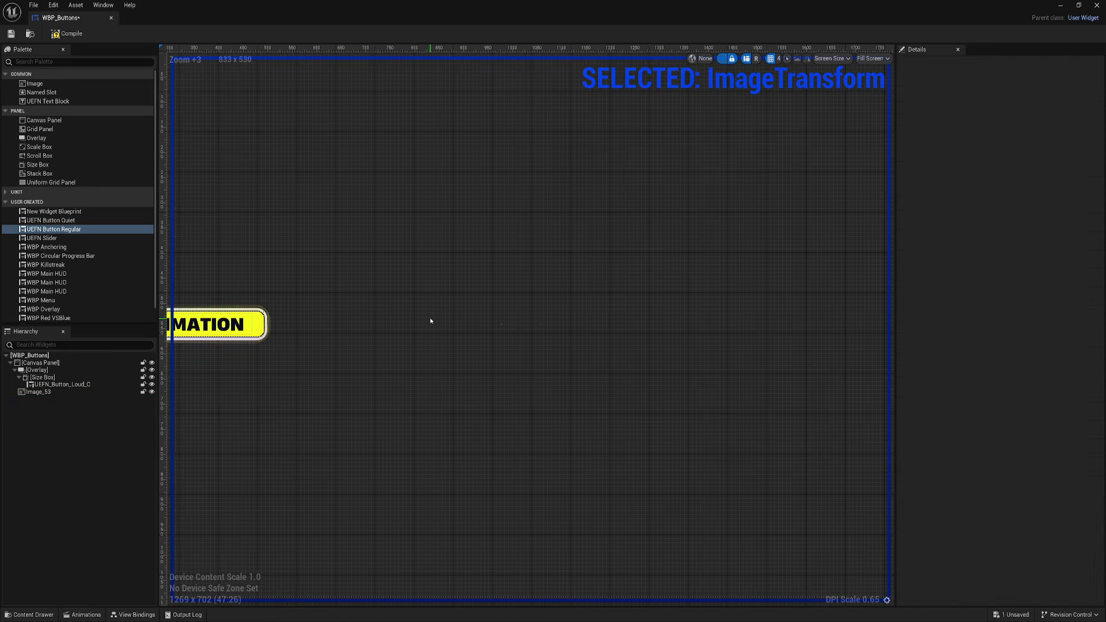
Step: Select Image_53 and compile the widget blueprint
click(46, 393)
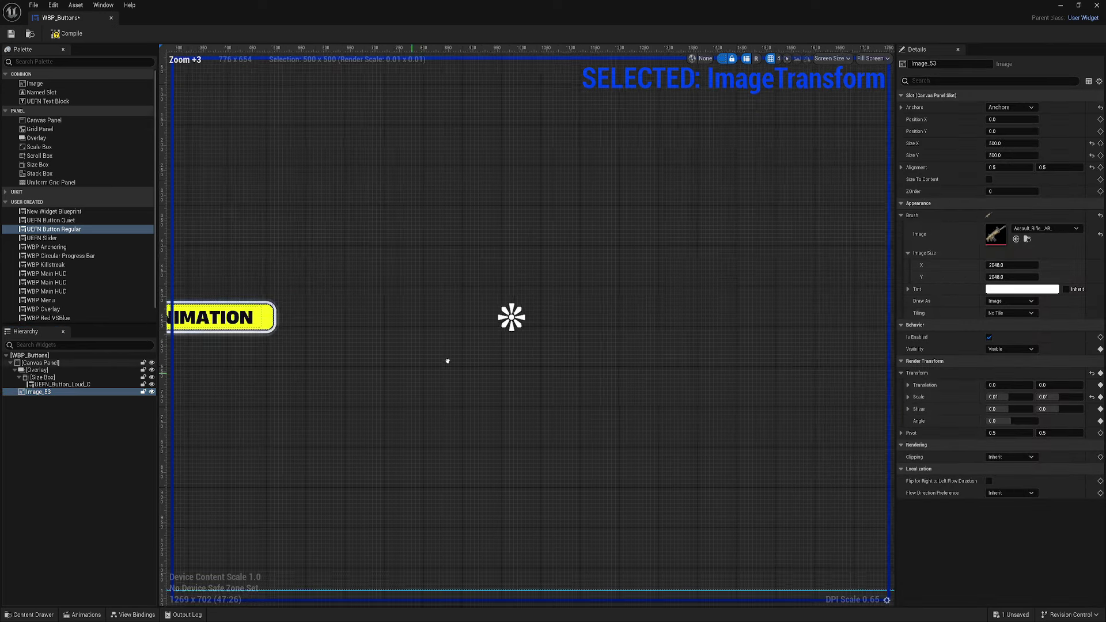
scroll(476, 360, down, 3)
click(60, 35)
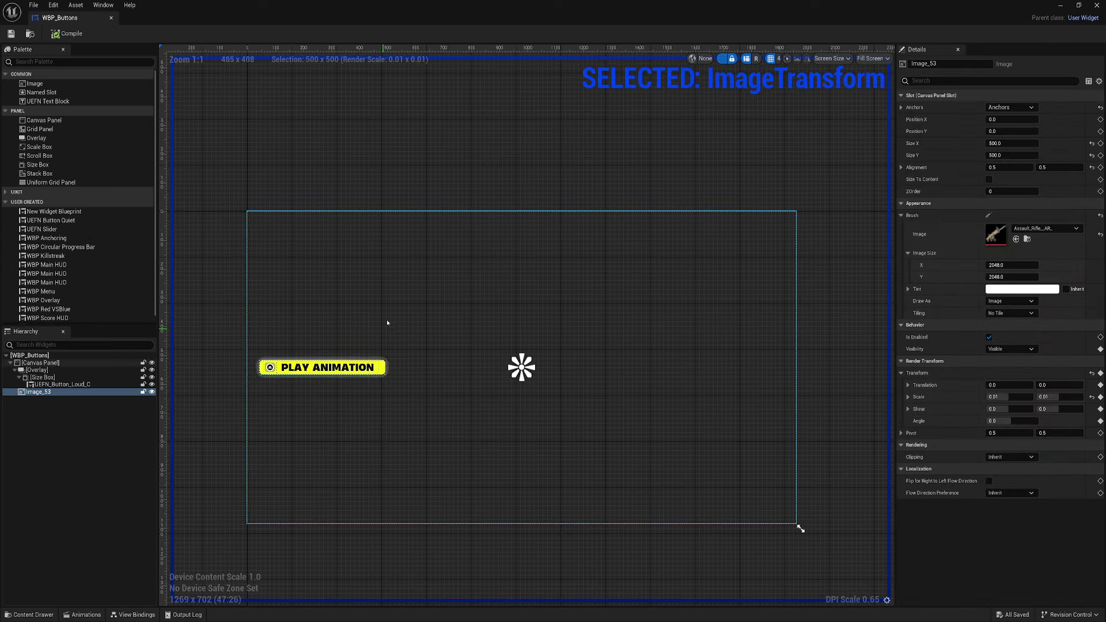
Step: Duplicate Image_53 and anchor the copy at top centre with position 0, 0
click(41, 393)
key(ctrl+d)
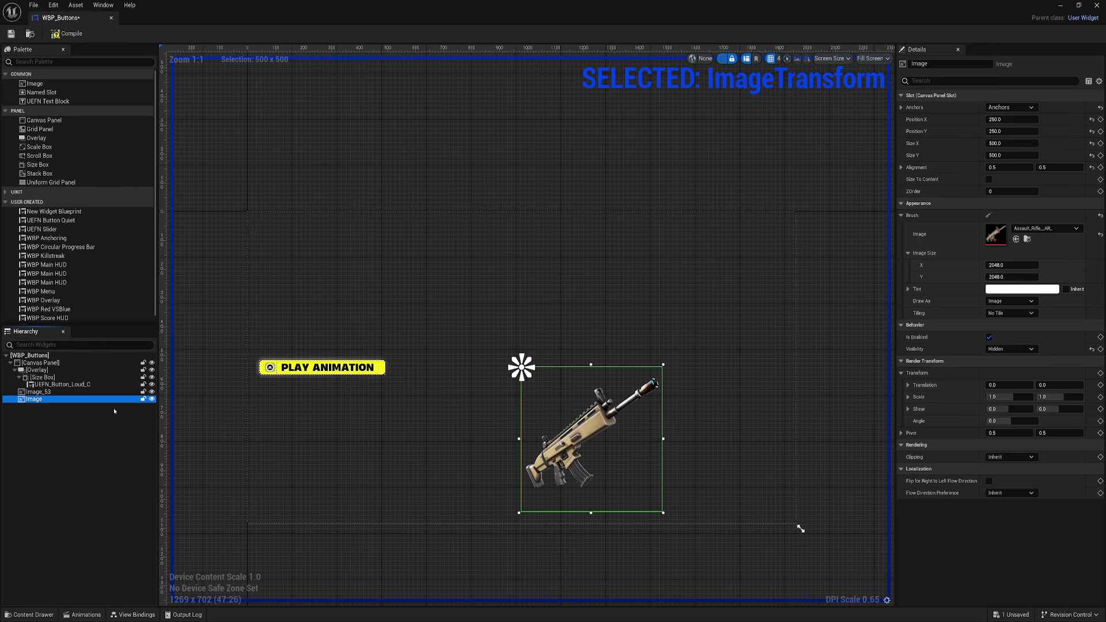
click(1010, 107)
click(1030, 129)
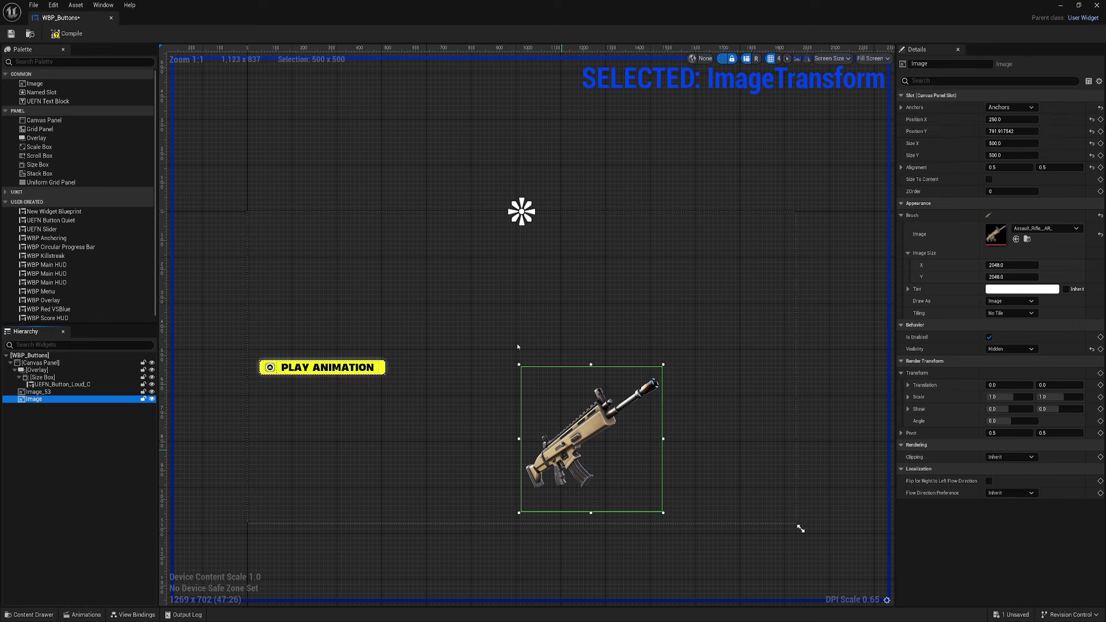
click(1012, 132)
text(0)
key(Return)
click(1012, 119)
text(0)
key(Return)
Step: Set the copied image's alignment to 0.5, 0
click(1027, 167)
text(0)
key(Return)
text(0.5)
key(Return)
text(1)
key(Return)
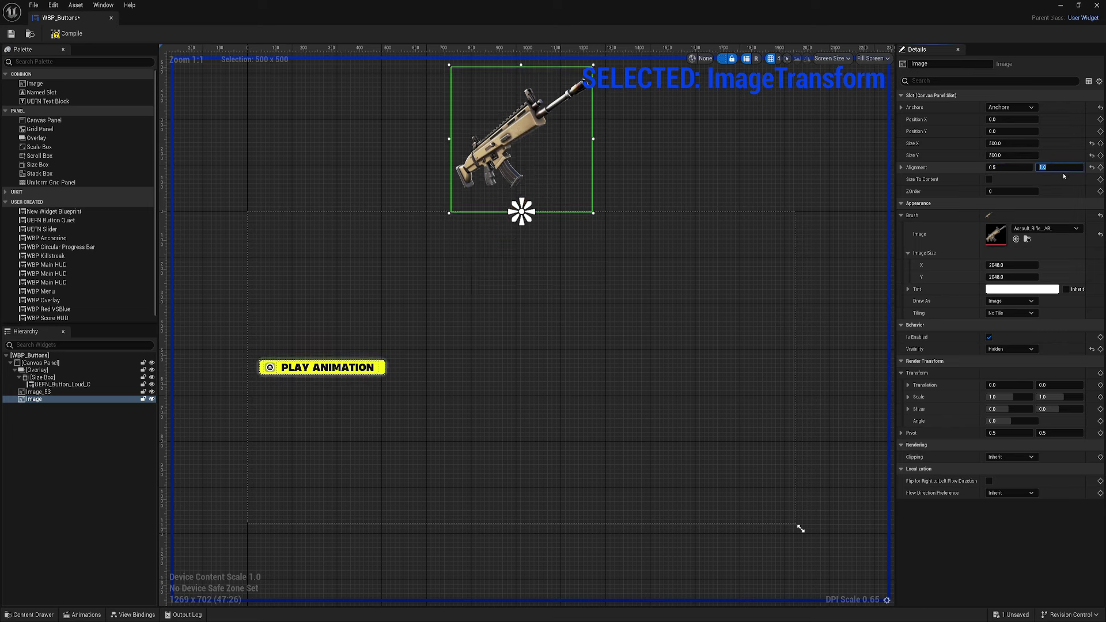
text(0)
key(Return)
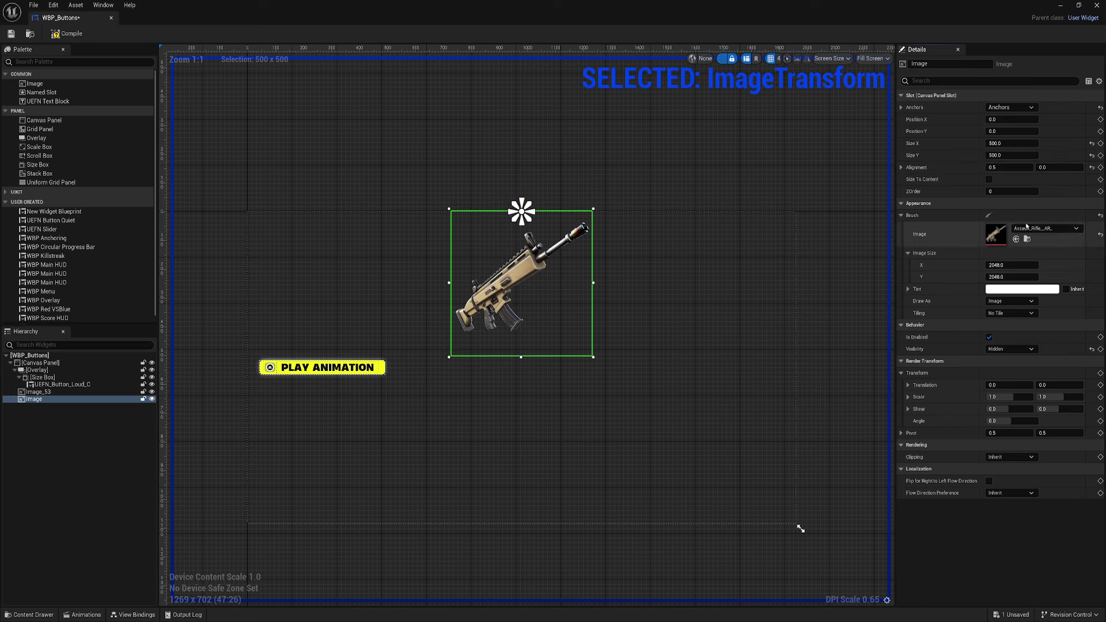
Step: Use the yellow star texture as the copy's brush image
click(1037, 229)
scroll(1010, 453, down, 15)
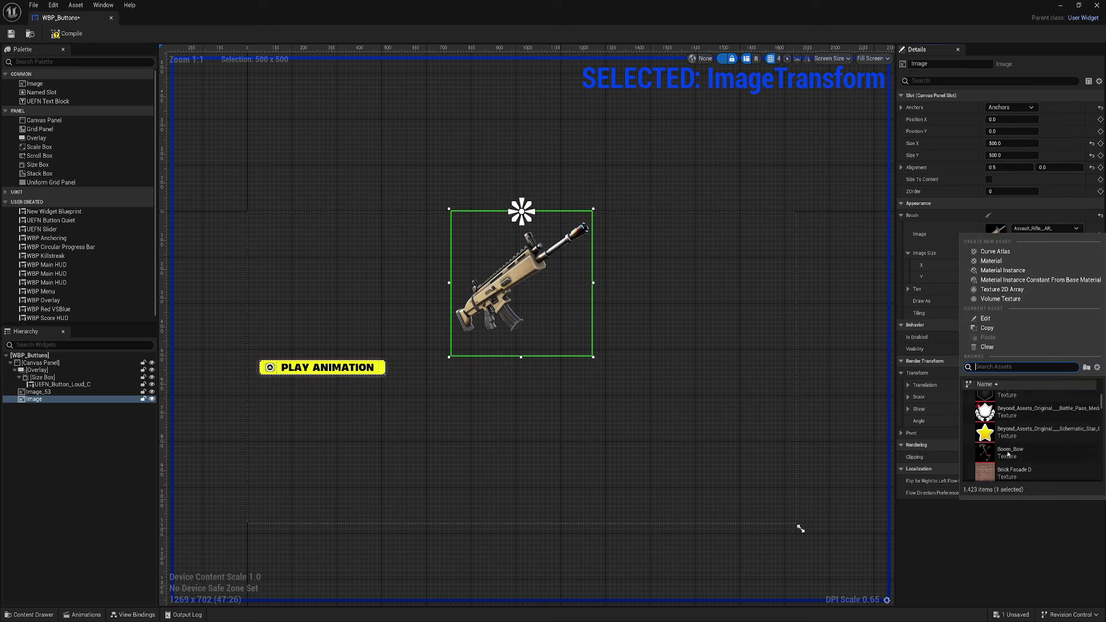
scroll(1025, 457, up, 1)
click(1039, 462)
Step: Size the star image to 250 × 250 and inspect it on the canvas
drag(1014, 143, 990, 143)
click(1014, 144)
text(250)
key(Return)
click(1006, 156)
text(250)
key(Return)
click(609, 214)
scroll(516, 228, up, 4)
right_drag(532, 234, 581, 243)
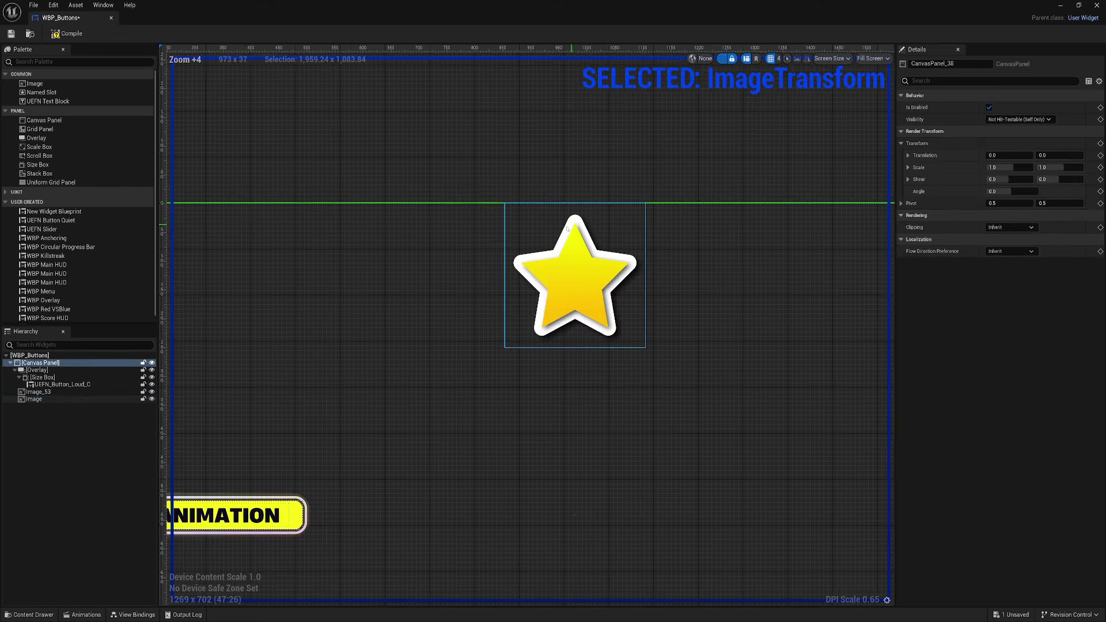
scroll(584, 244, down, 2)
right_drag(596, 302, 622, 264)
scroll(623, 266, down, 2)
Step: Duplicate the PLAY ANIMATION size box and give the copy a bottom padding of 200
click(54, 377)
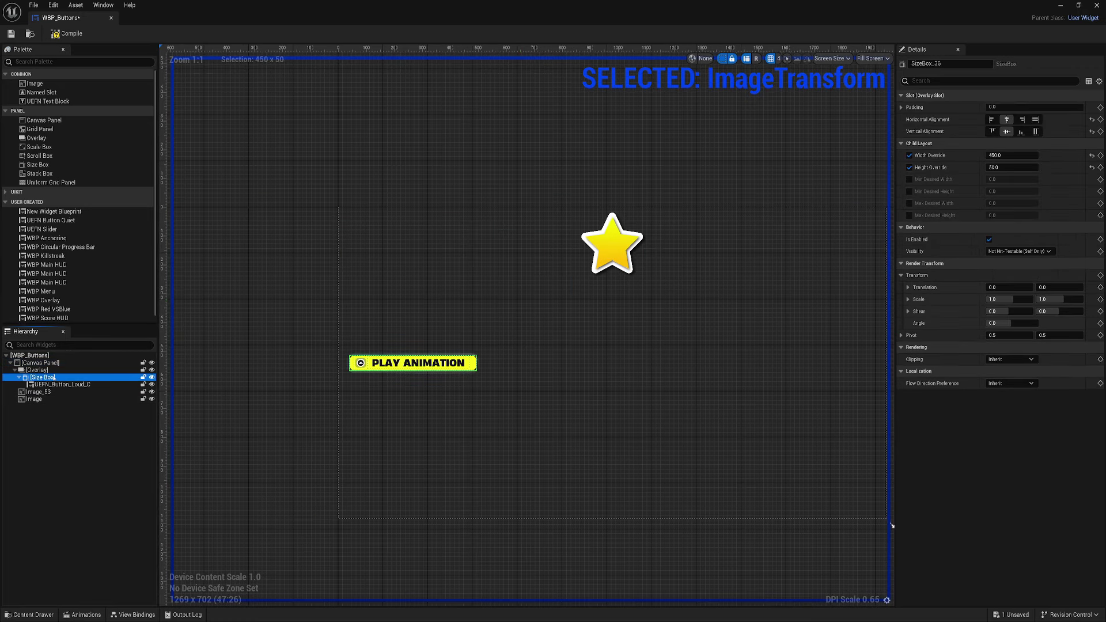
key(ctrl+d)
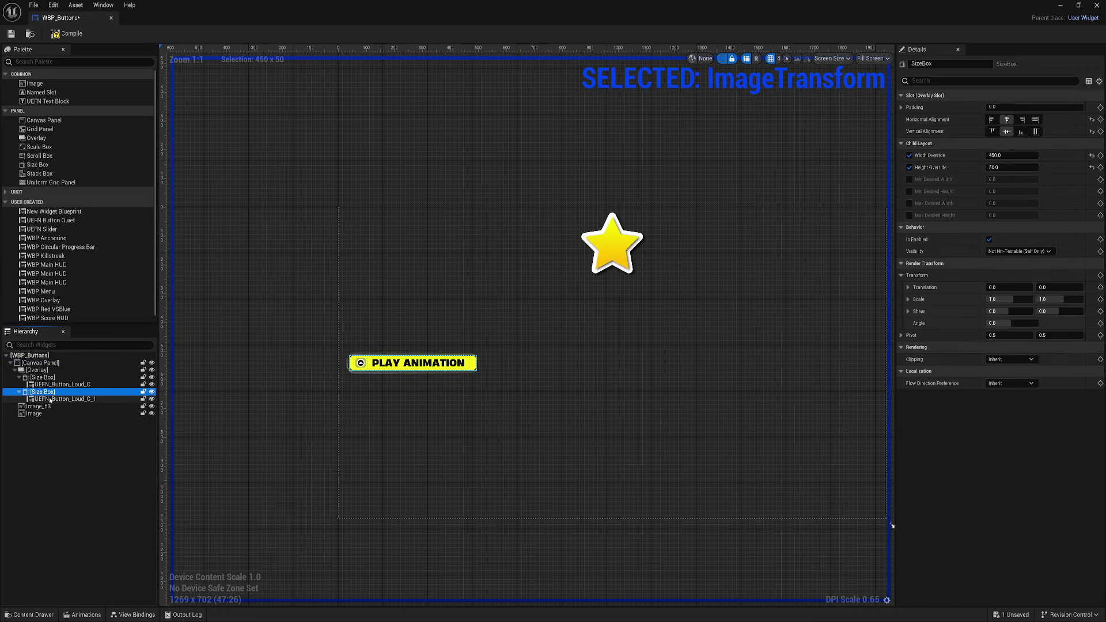
click(915, 107)
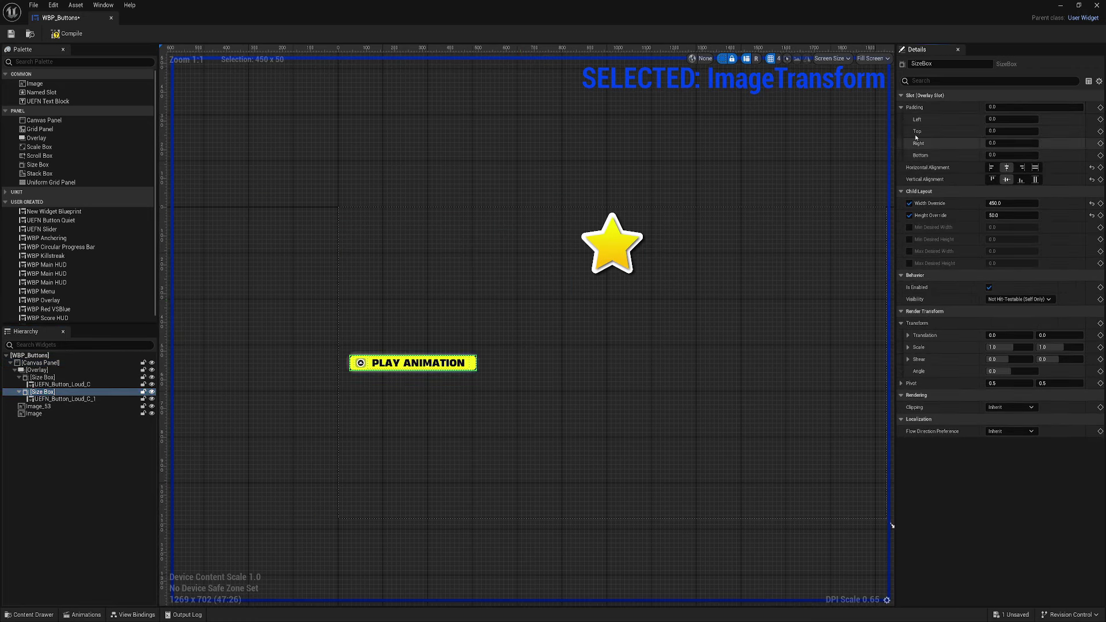
text(50)
key(Return)
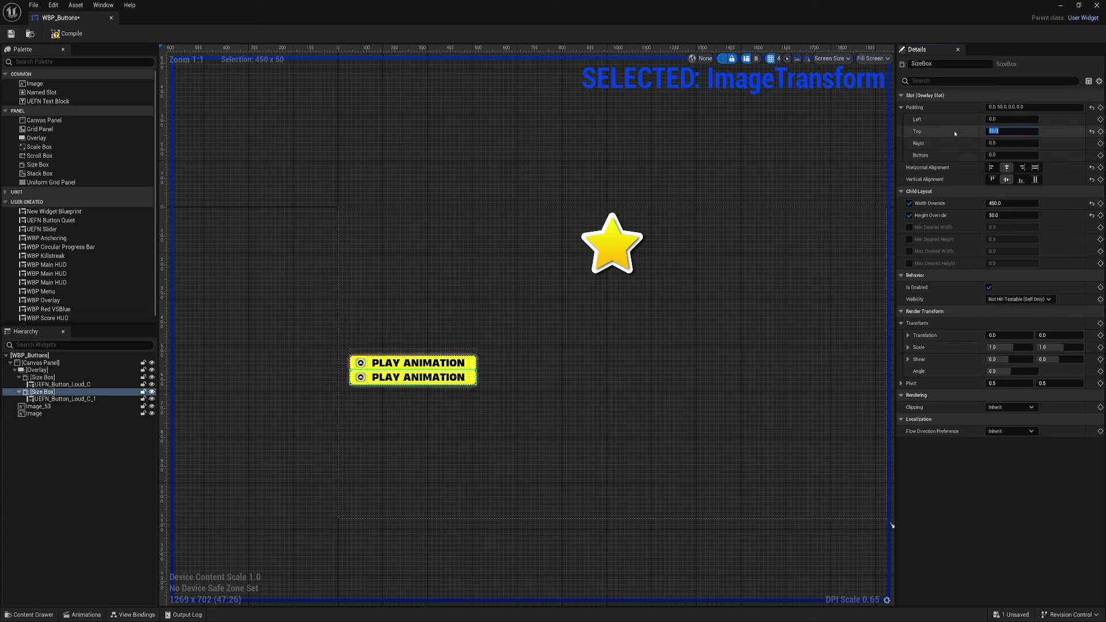
text(0)
key(Return)
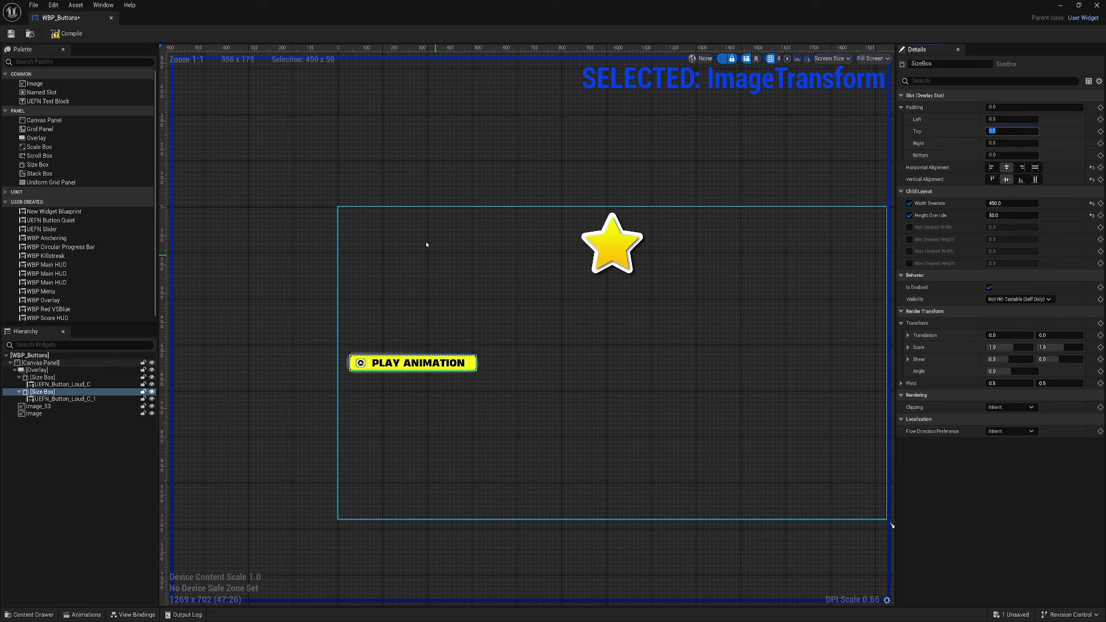
click(1012, 155)
text(200)
key(Return)
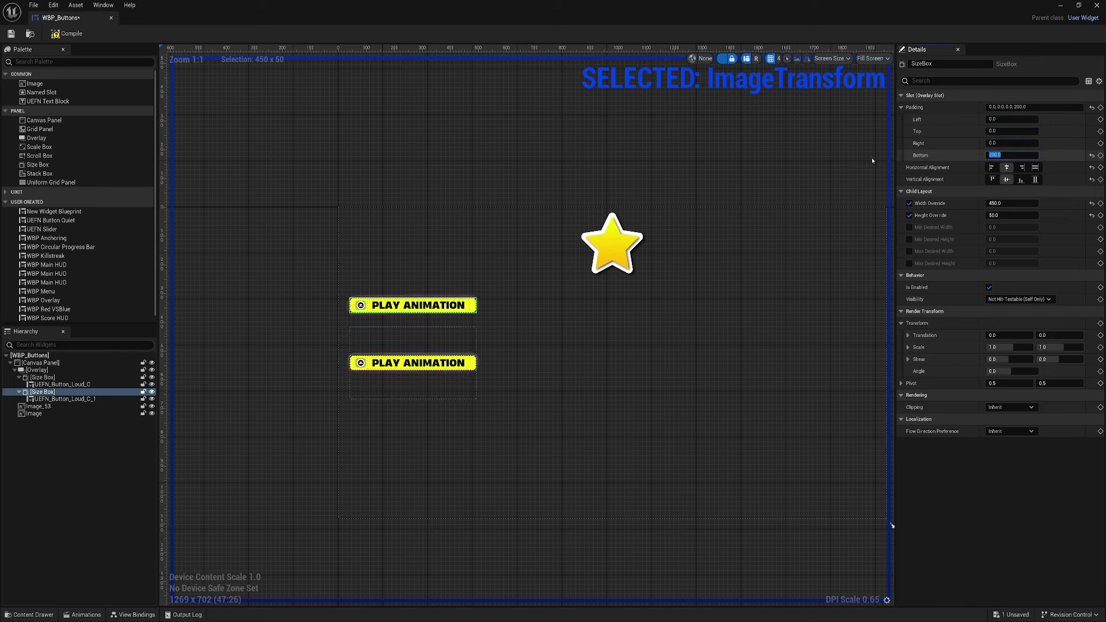
Step: Relabel the copied button 'Show Star' and save the widget
click(52, 399)
click(1019, 220)
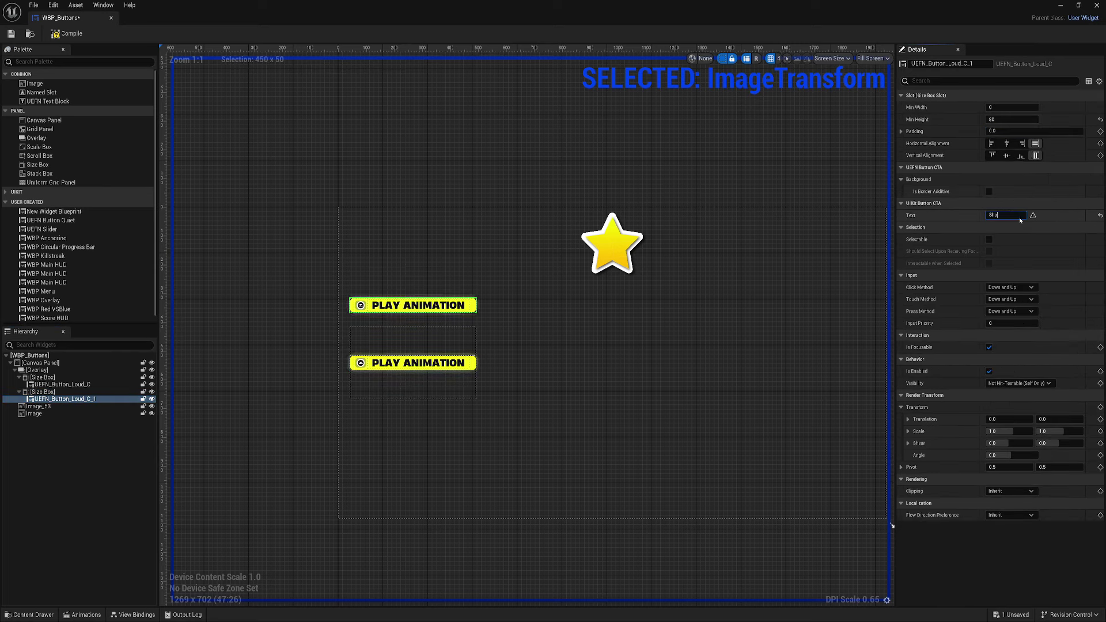
text(Show Star)
key(Return)
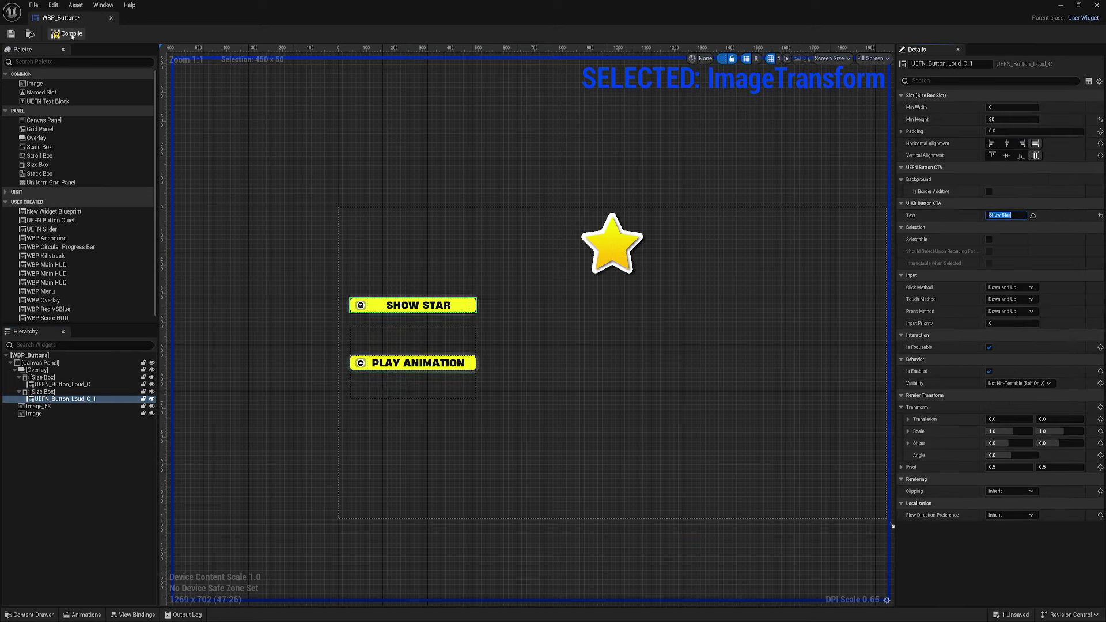
click(12, 36)
Step: Recentre the canvas and check the ImageTransform animation tracks
right_drag(403, 350, 339, 343)
scroll(383, 313, up, 3)
scroll(461, 311, down, 3)
click(82, 614)
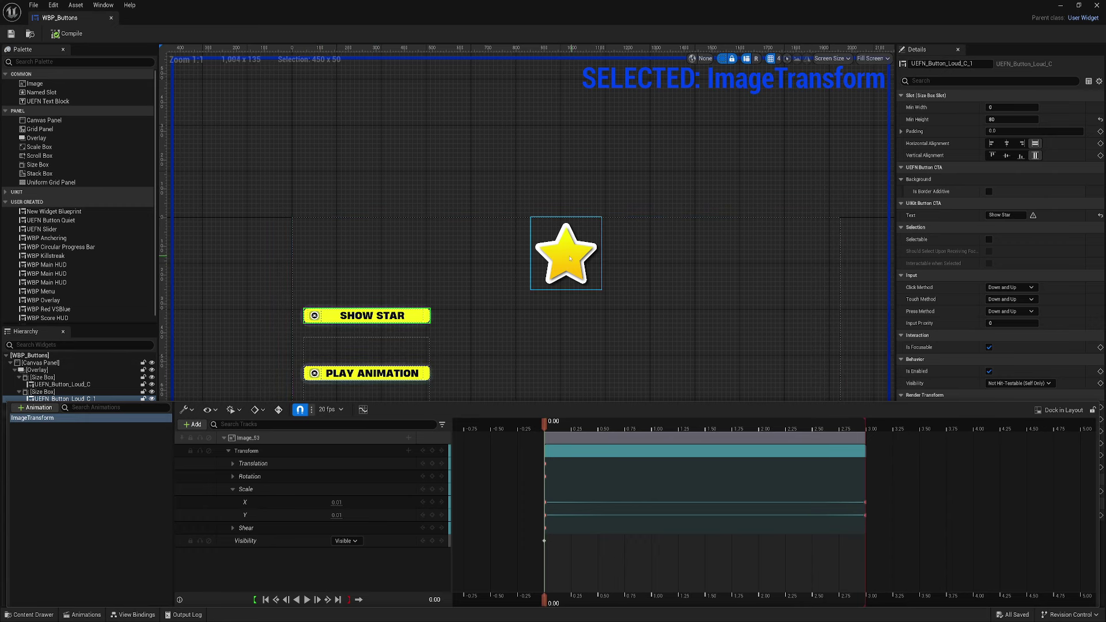
Step: Add a View Bindings entry for the SHOW STAR button triggered On Clicked
click(133, 614)
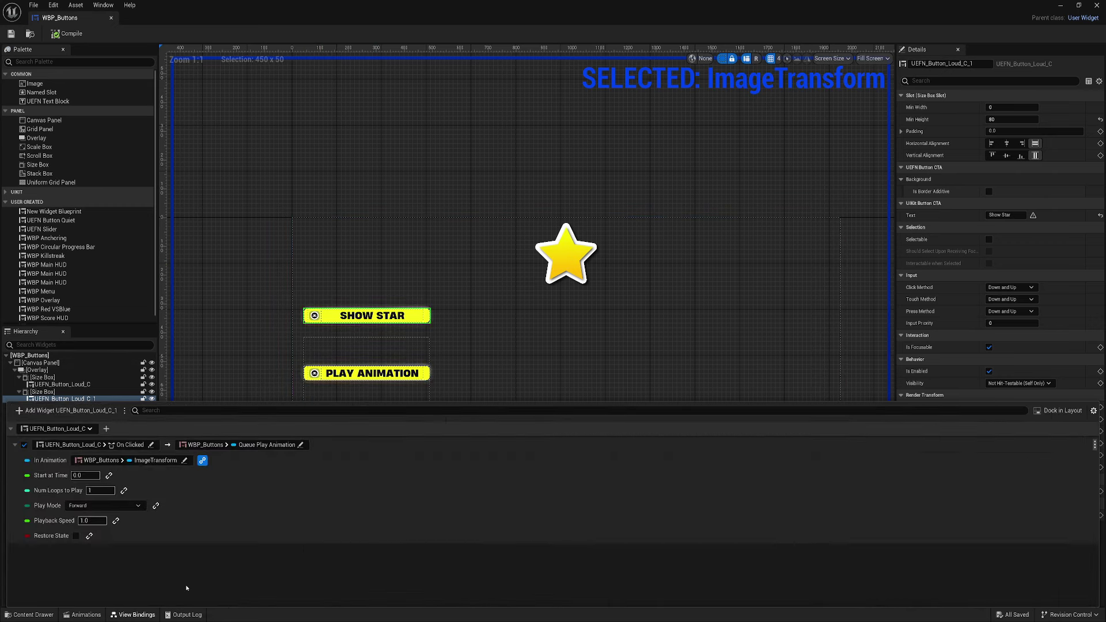
click(229, 350)
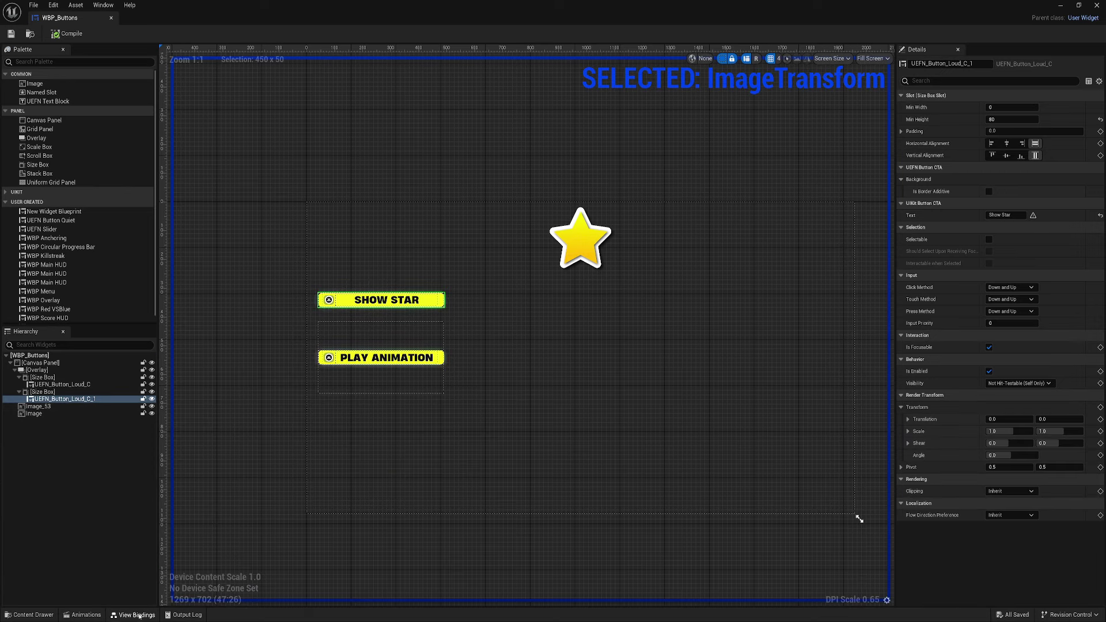
click(136, 614)
click(66, 410)
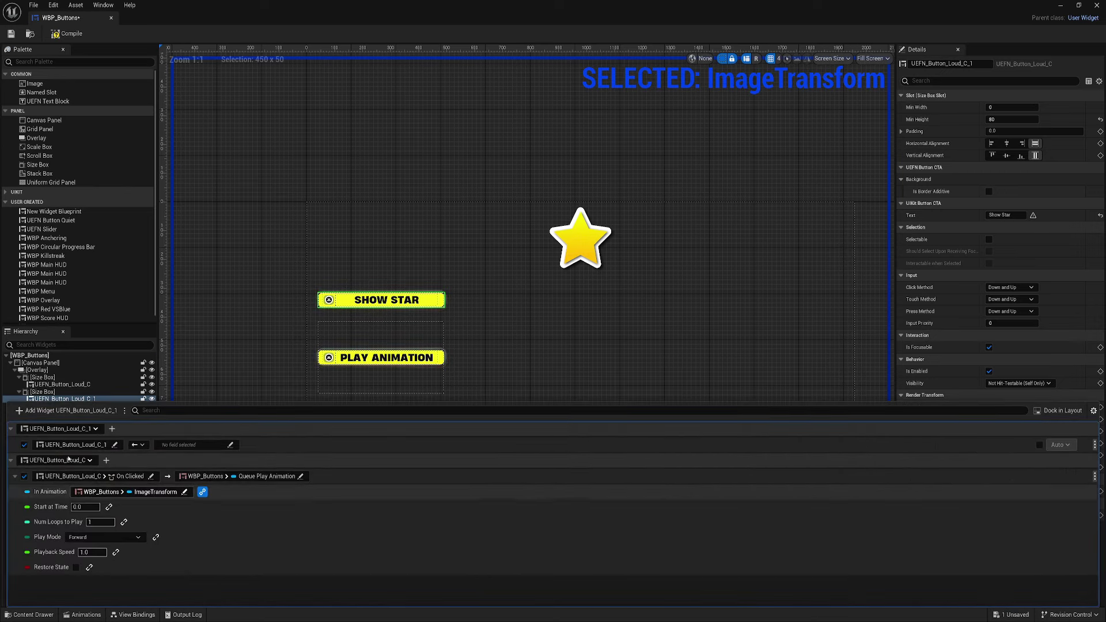
click(83, 443)
click(177, 346)
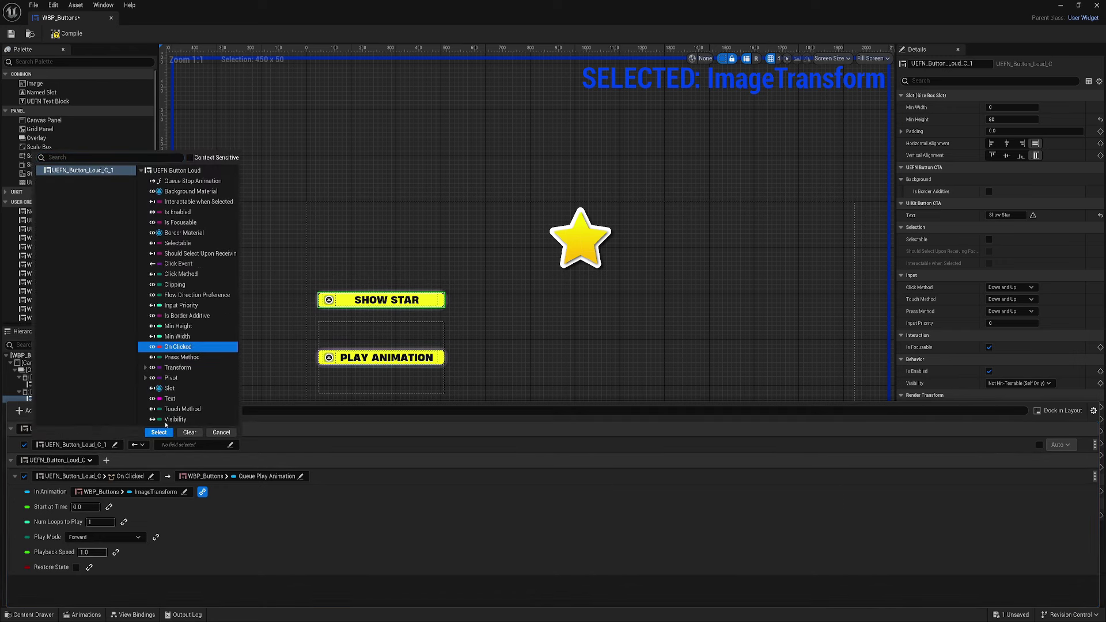
click(158, 432)
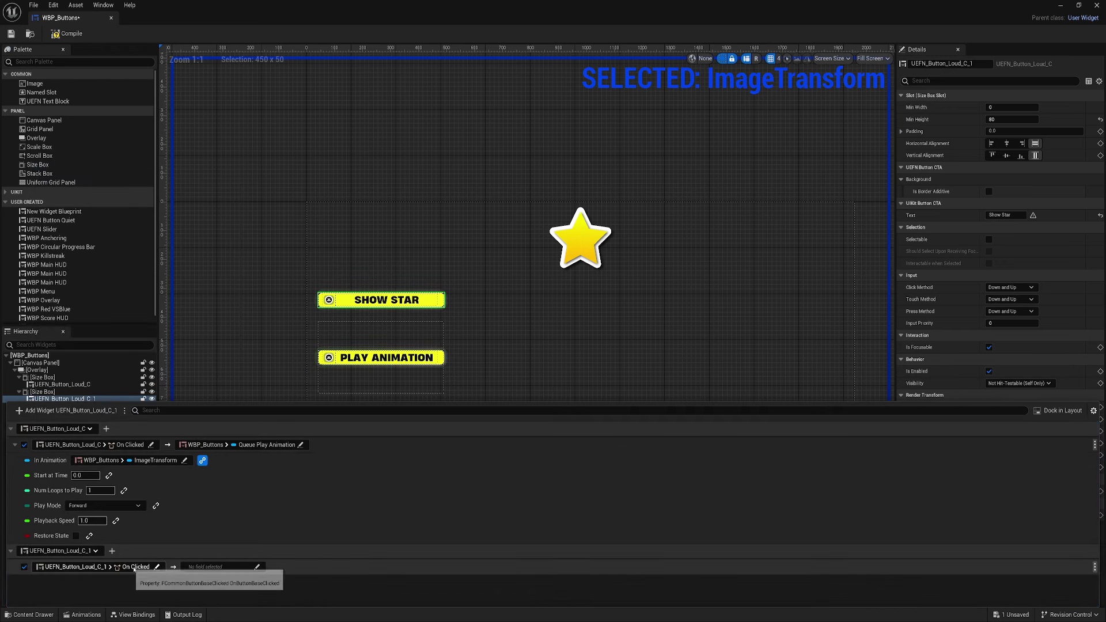
click(219, 567)
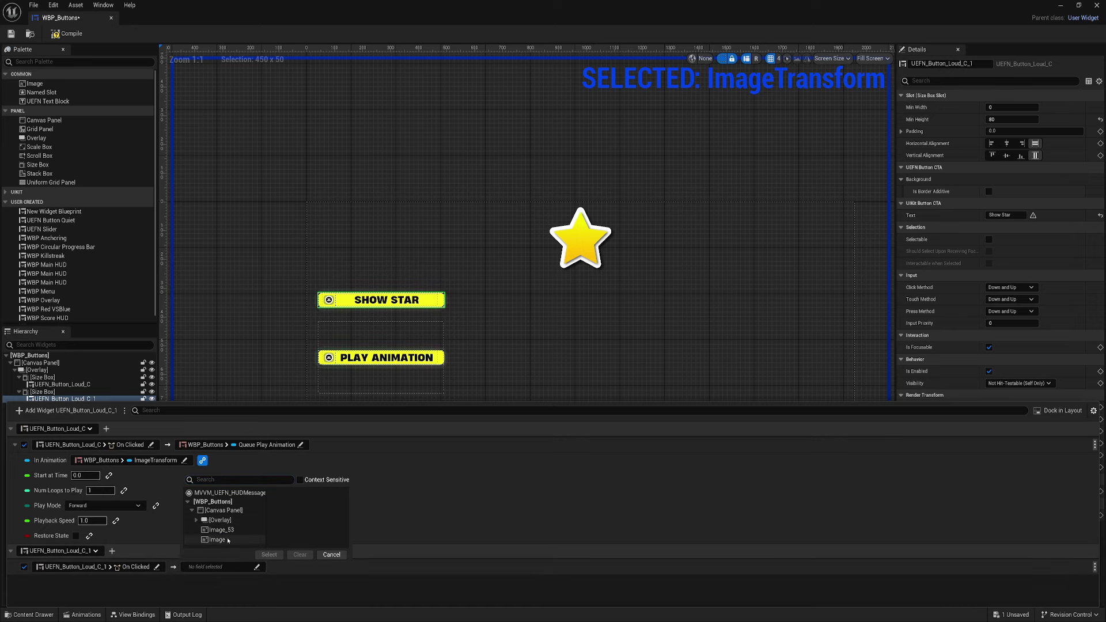
Step: Target the star Image's Visibility property so the click sets it to Visible
right_drag(284, 273, 321, 226)
click(63, 415)
click(135, 614)
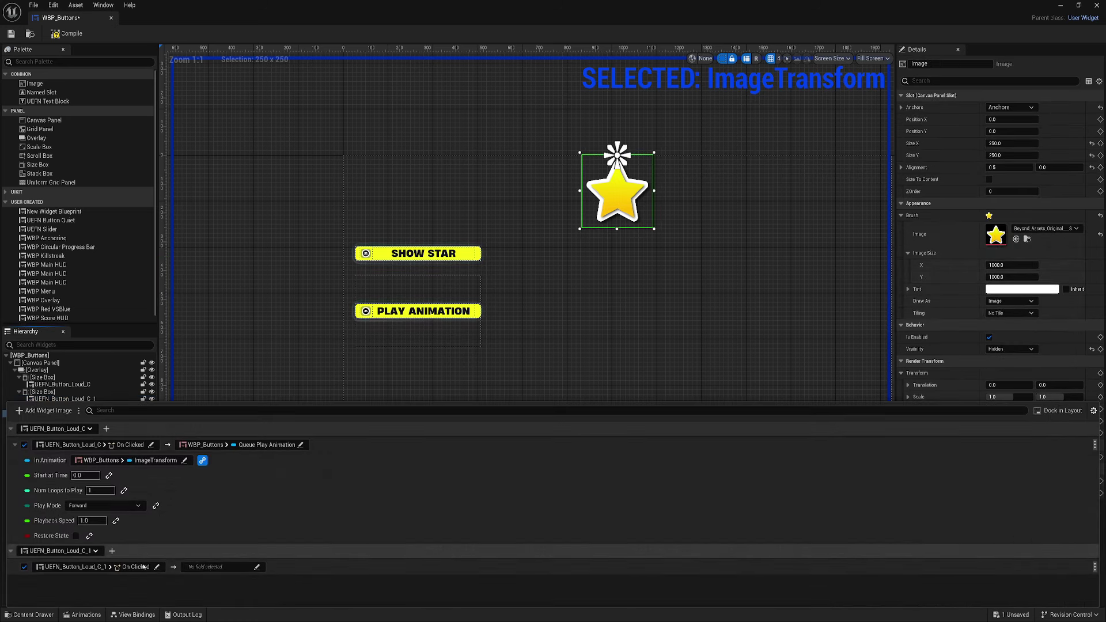
click(231, 566)
click(187, 502)
click(192, 511)
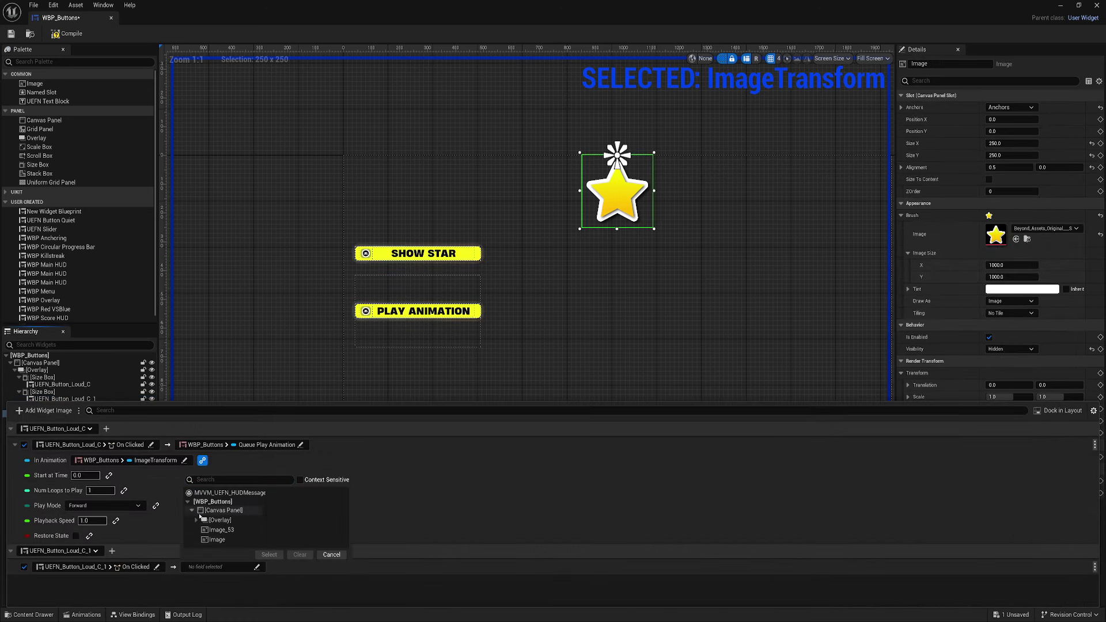
click(218, 540)
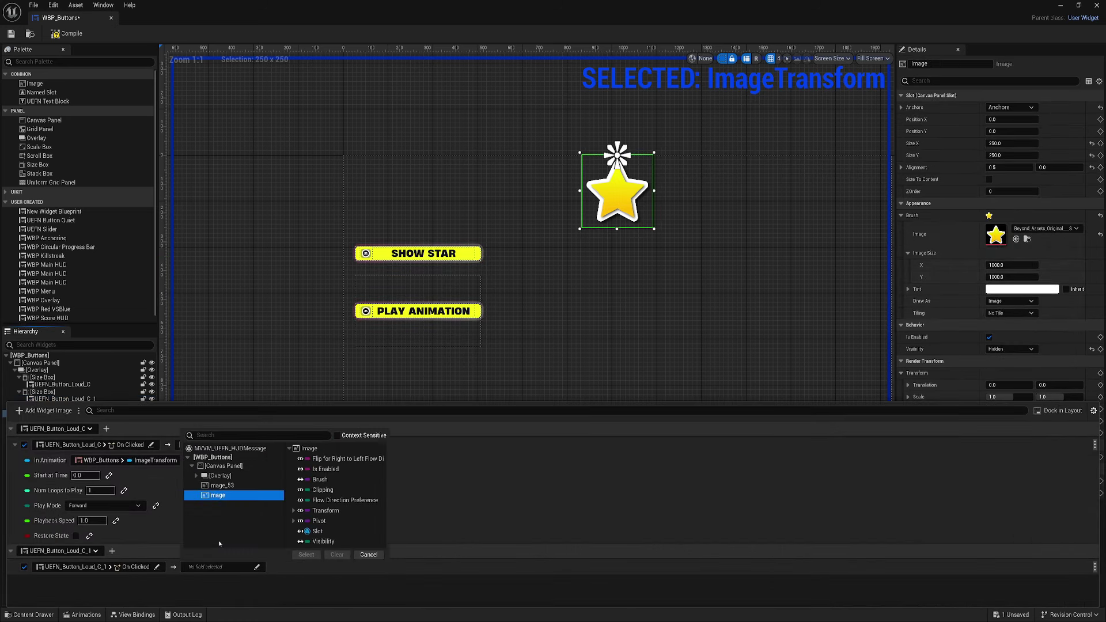
click(322, 542)
click(307, 555)
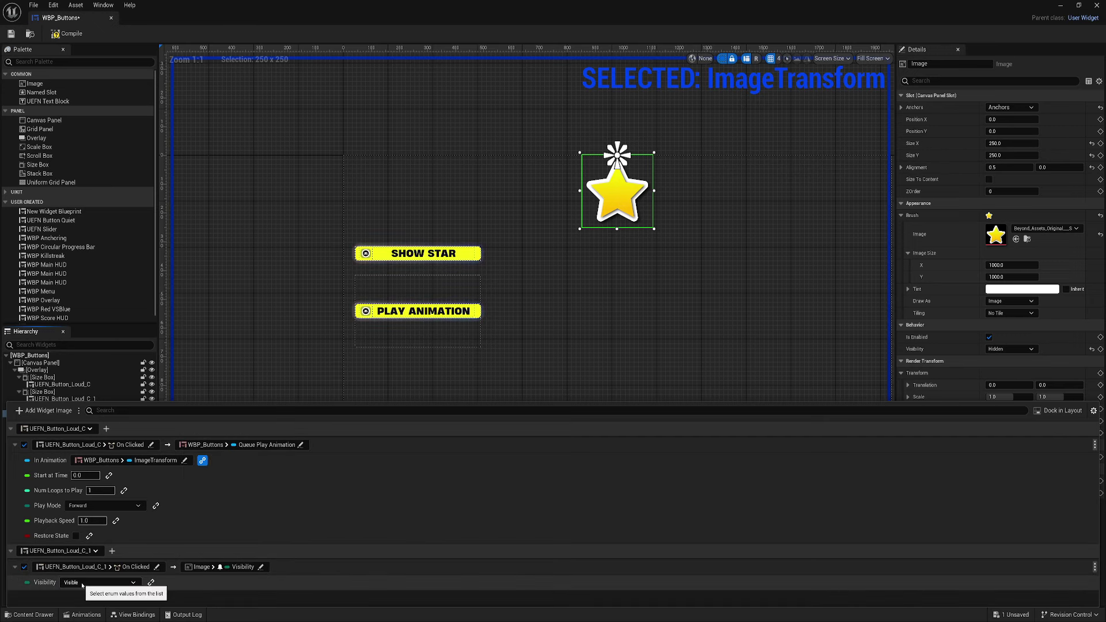
Step: Compile the WBP_Buttons widget blueprint
right_drag(592, 273, 462, 218)
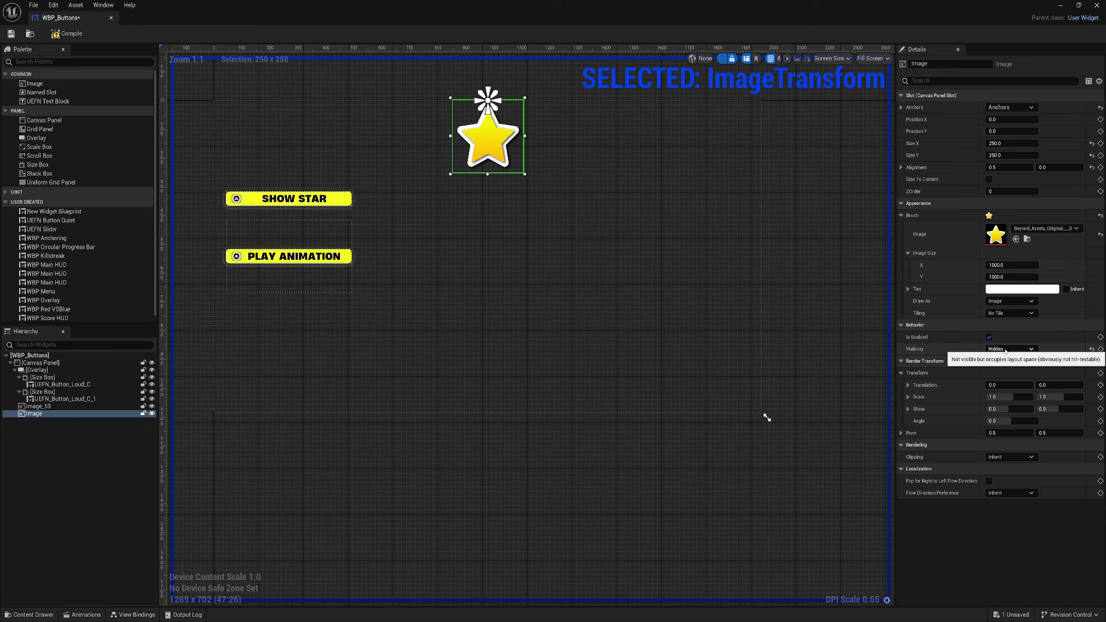
click(58, 37)
right_drag(274, 115, 297, 222)
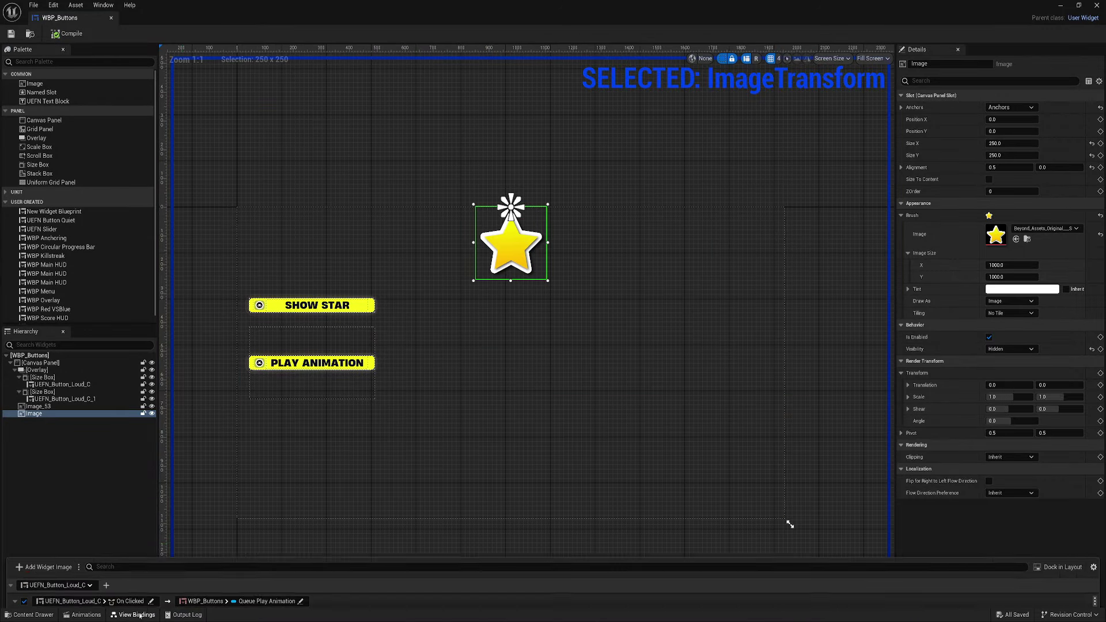
Step: Review the button click bindings in View Bindings and pan the canvas right
click(133, 615)
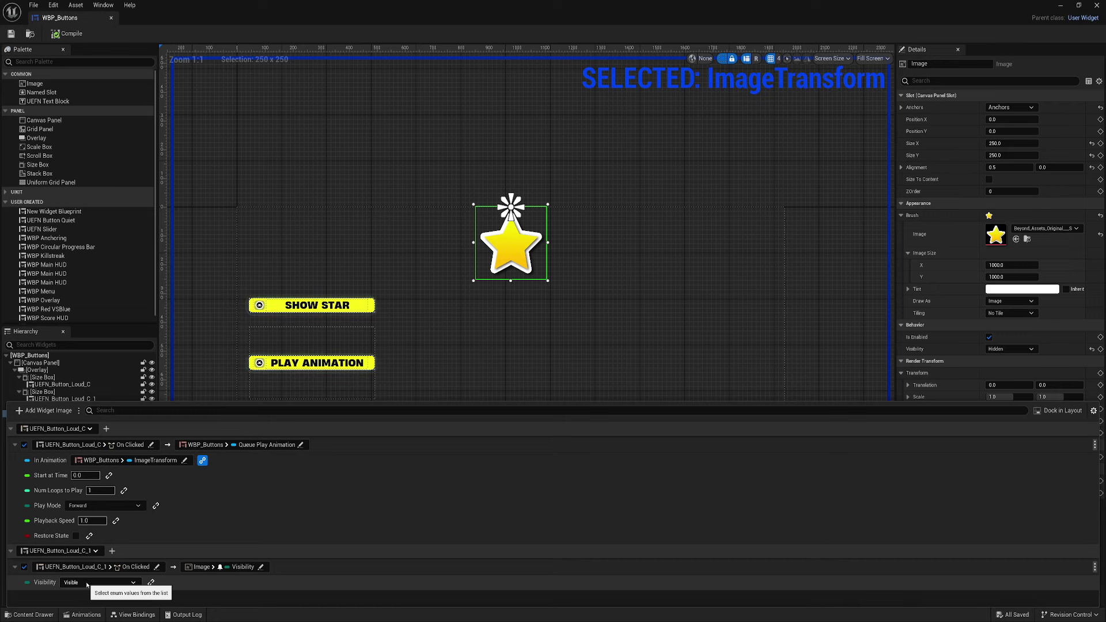
right_drag(247, 259, 281, 264)
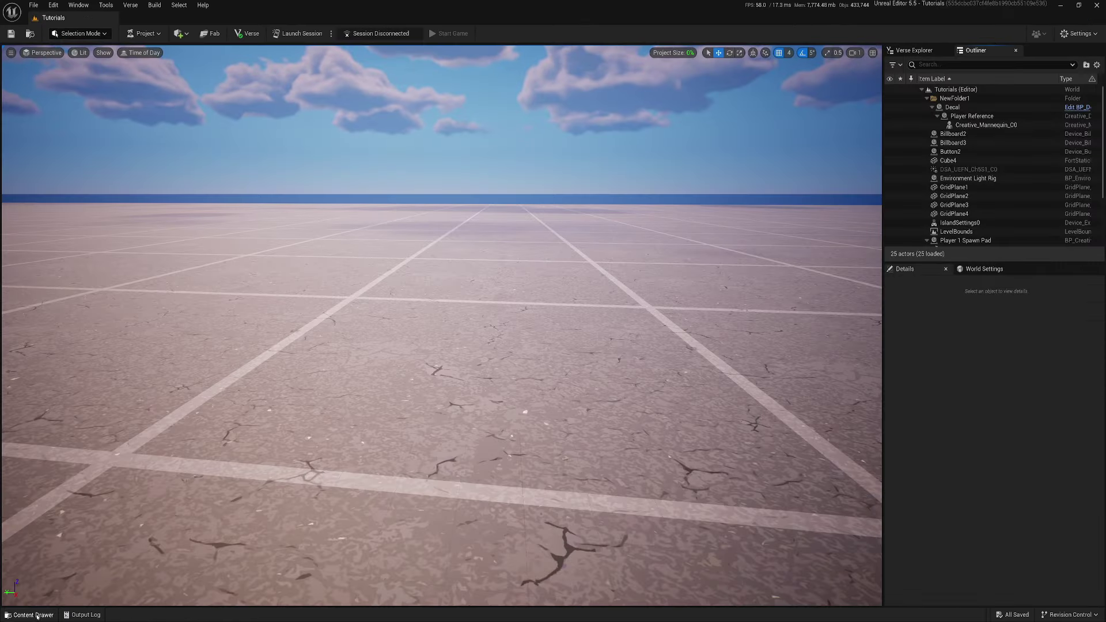
Step: In WidgetsShorts, add widget blueprint WBP_MainPopUp based on Modal Dialog Variant and open it
click(33, 615)
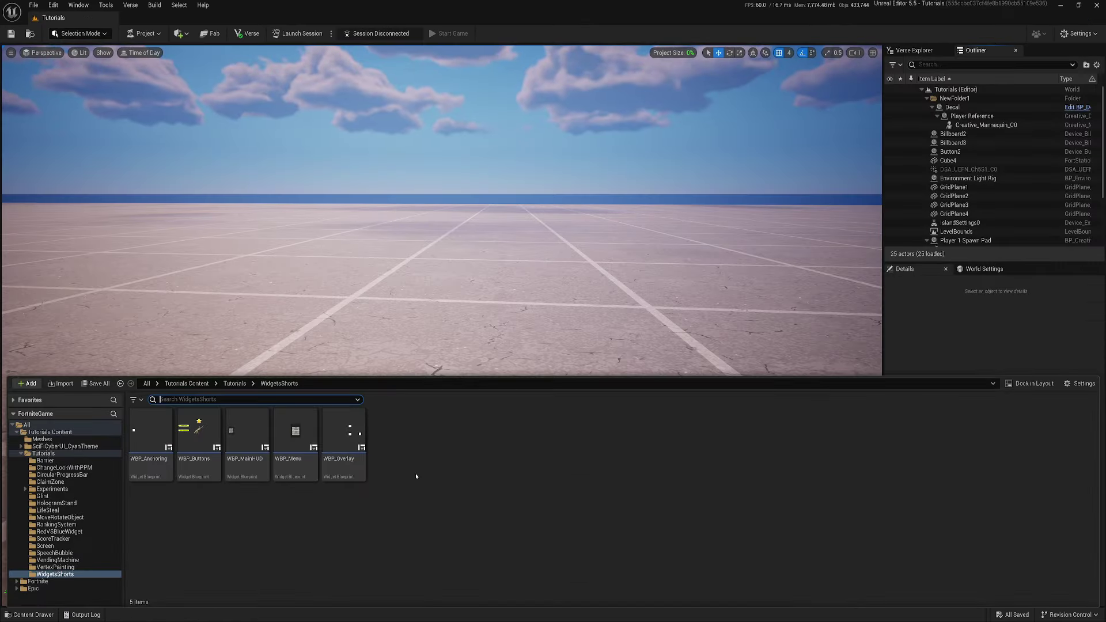
right_click(424, 451)
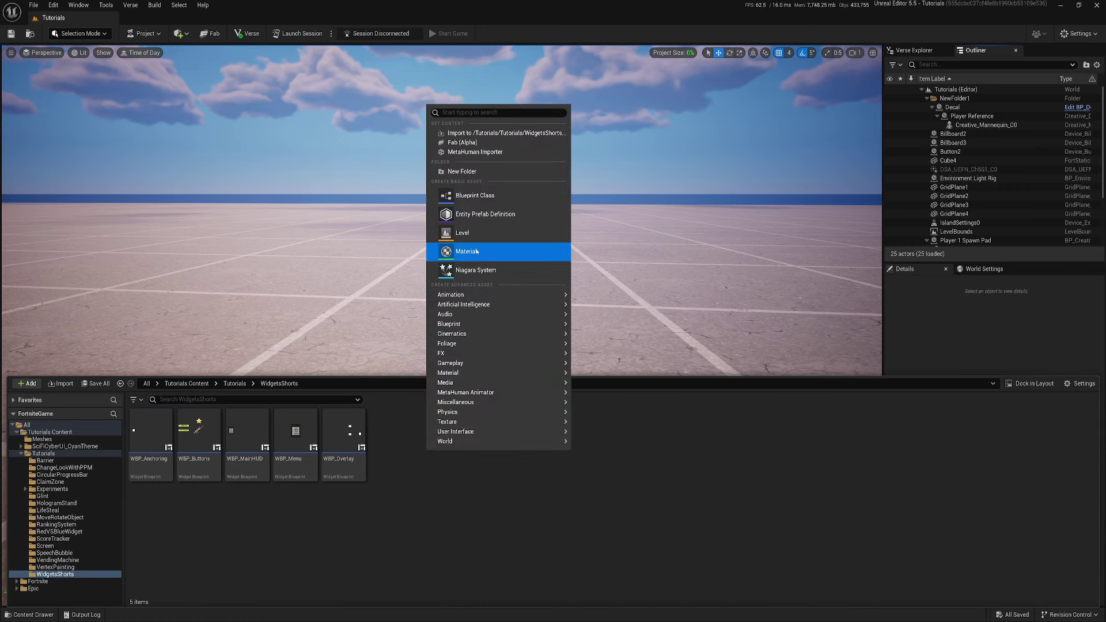
mouse_move(501, 431)
click(605, 439)
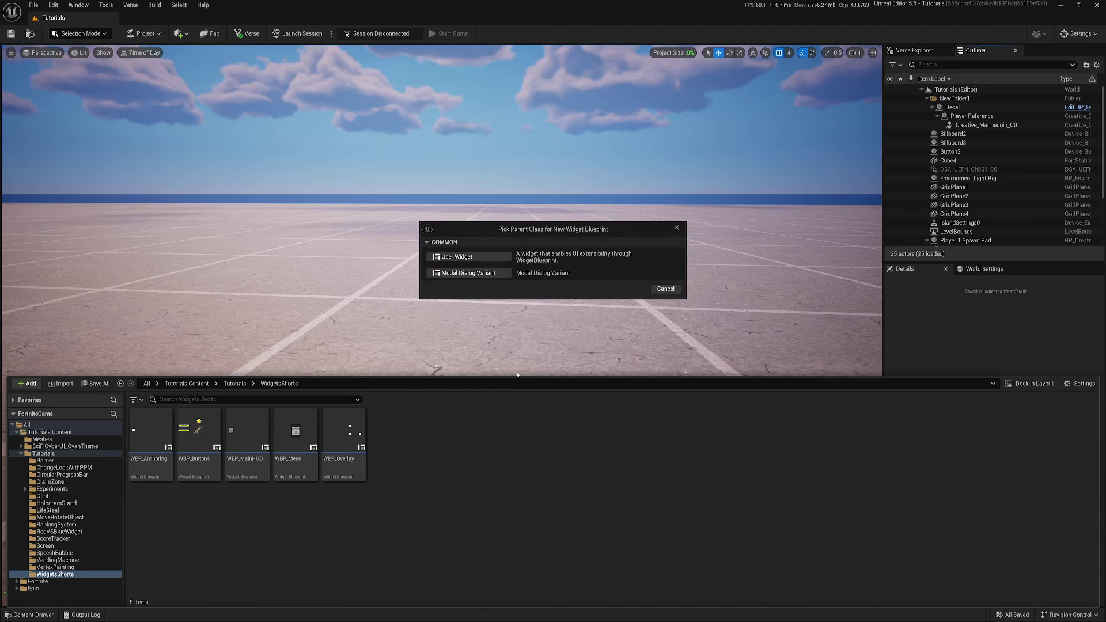
click(471, 275)
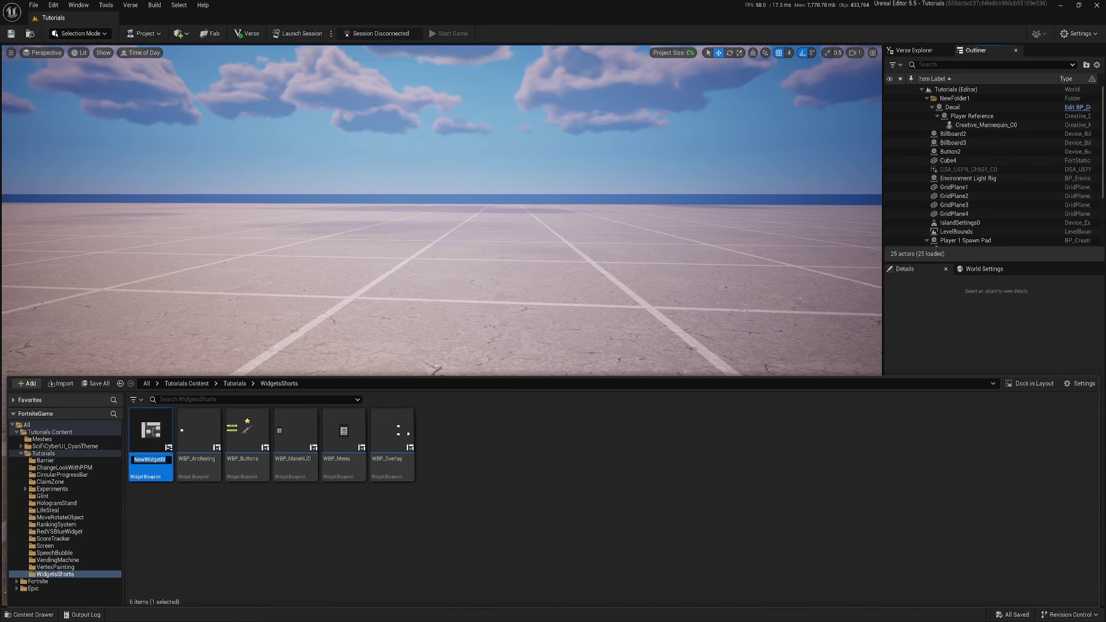
text(WBP_Main)
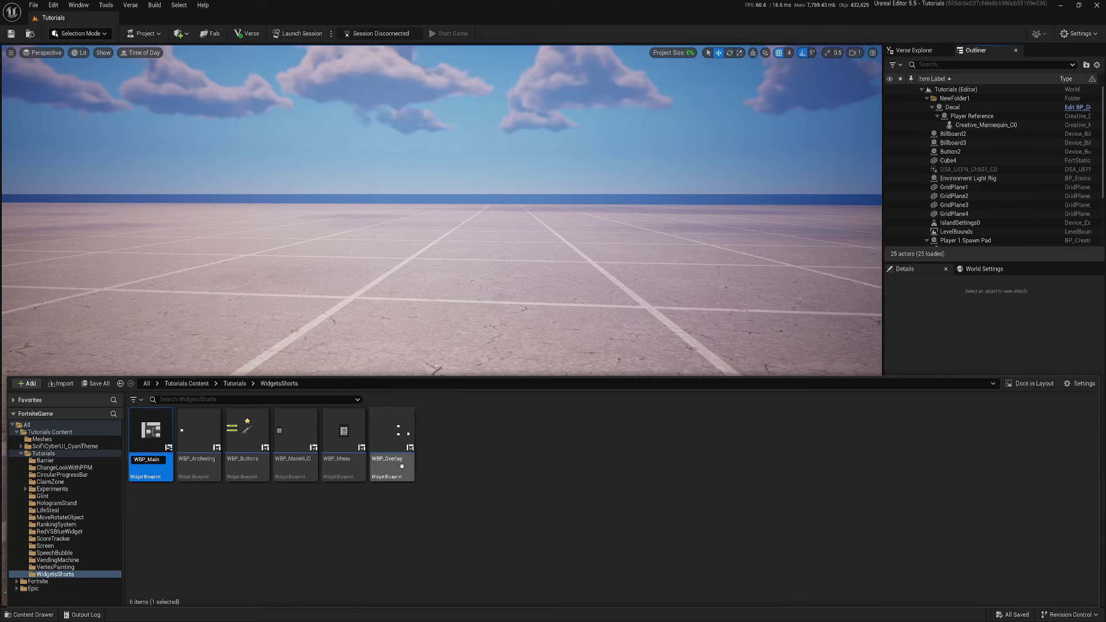
text(PopUp)
key(Return)
double_click(314, 429)
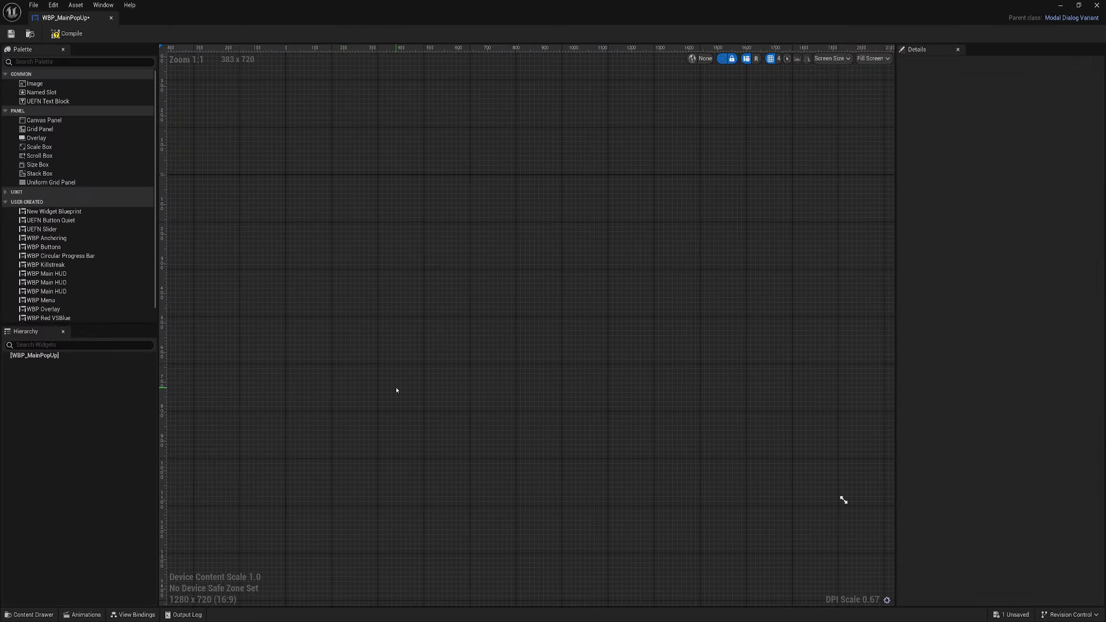
Step: Add a Canvas Panel root and place WBP_Buttons inside it
drag(44, 120, 57, 357)
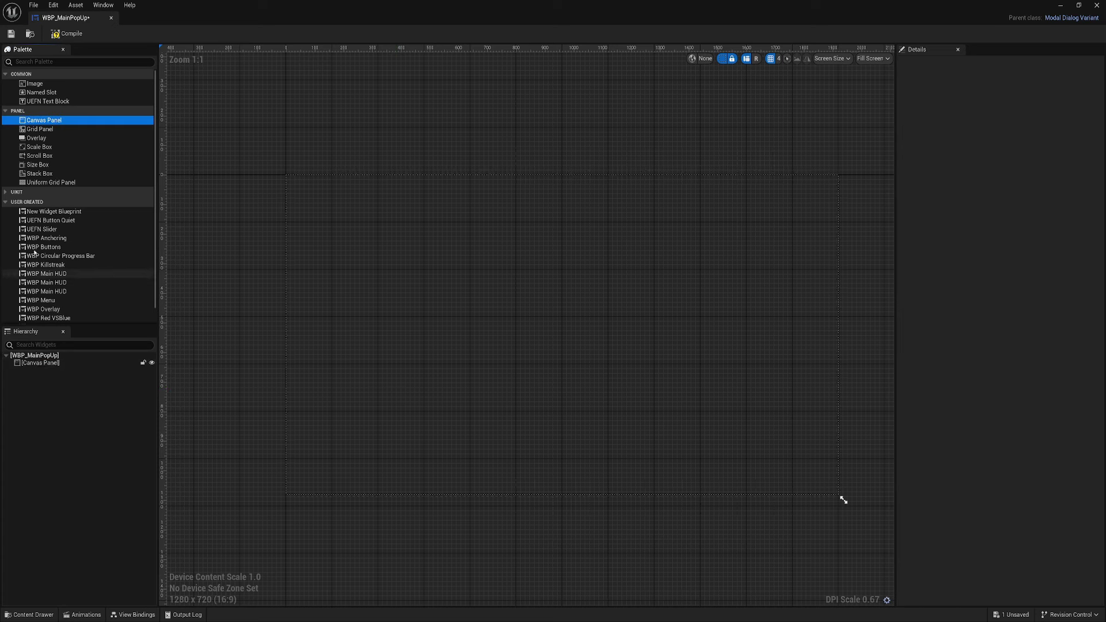
click(54, 248)
drag(51, 248, 66, 375)
Step: Anchor WBP_Buttons to stretch full-canvas with right and bottom offsets of 0
click(46, 371)
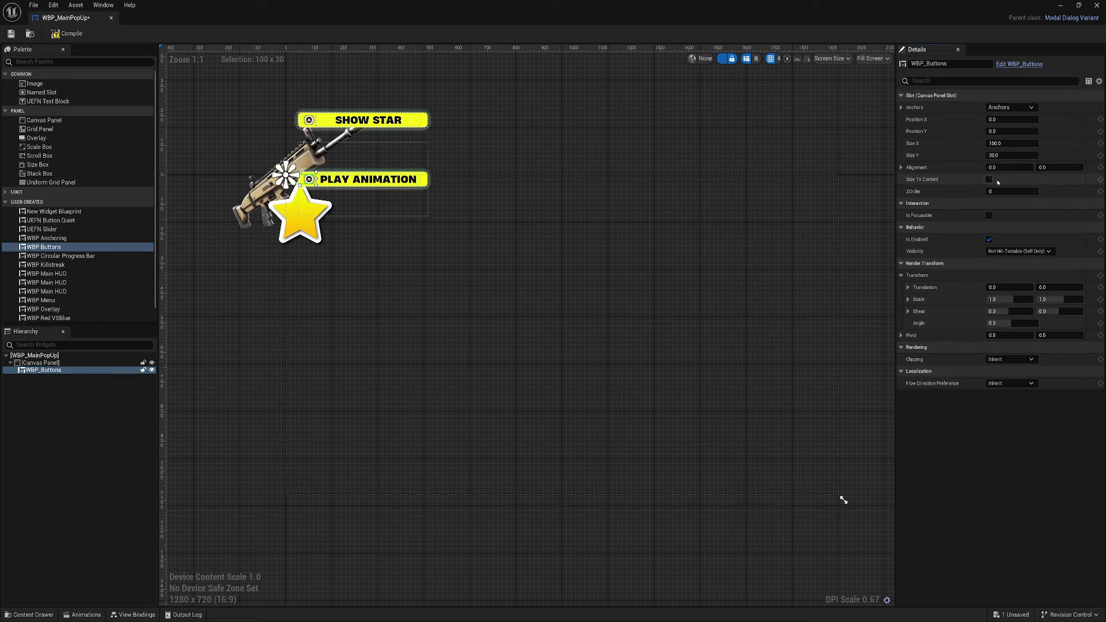
click(992, 180)
click(1011, 107)
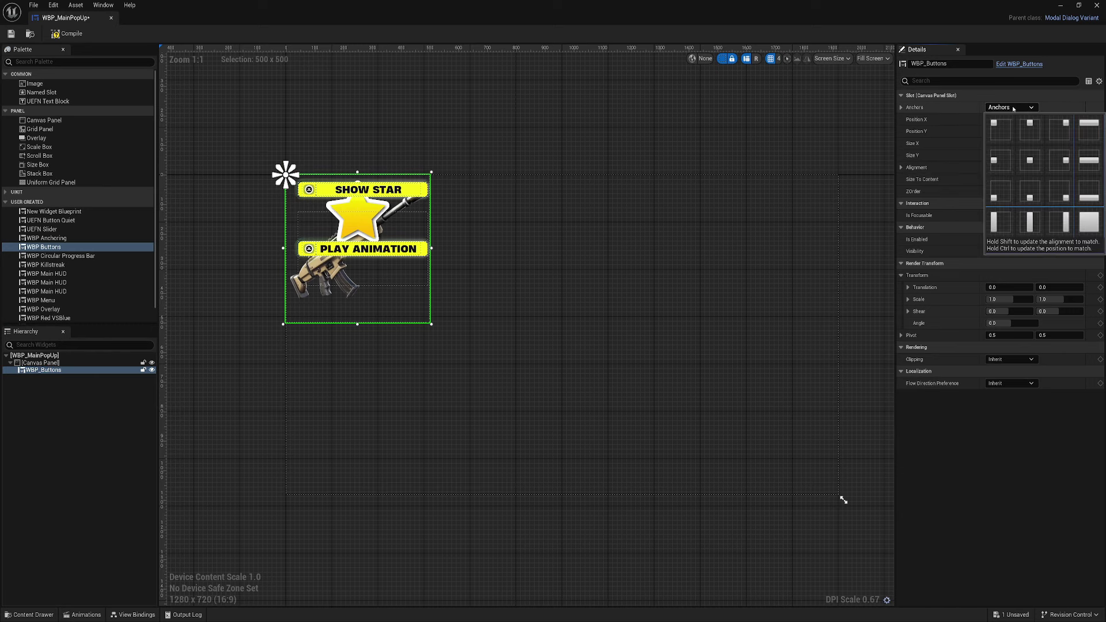
click(1089, 222)
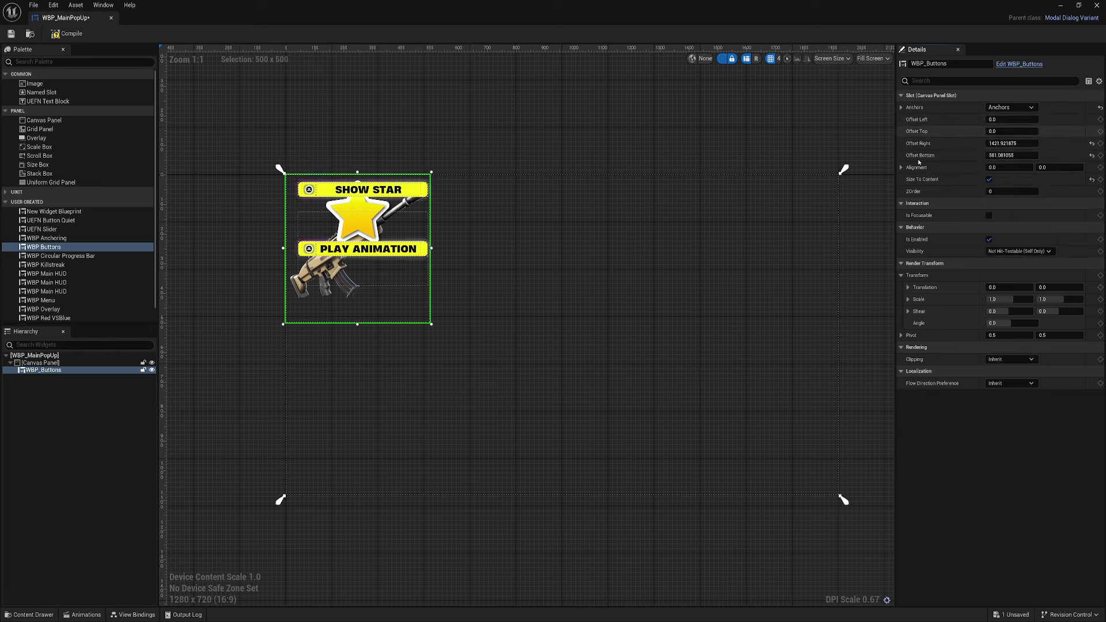
click(1014, 143)
text(0)
click(1016, 156)
text(0)
key(Return)
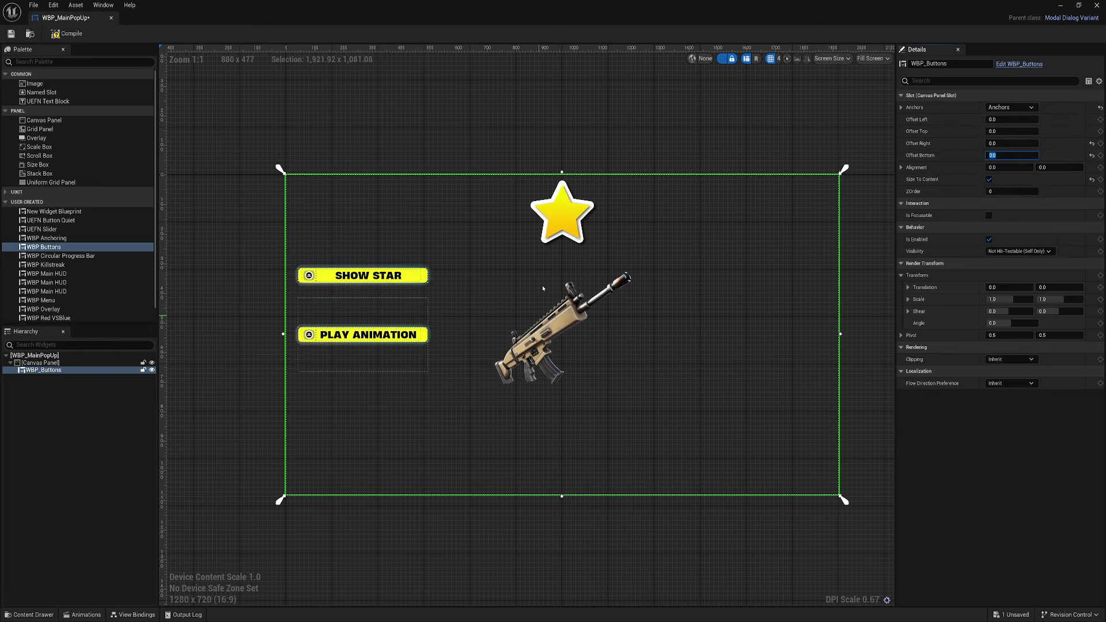
right_drag(621, 333, 596, 326)
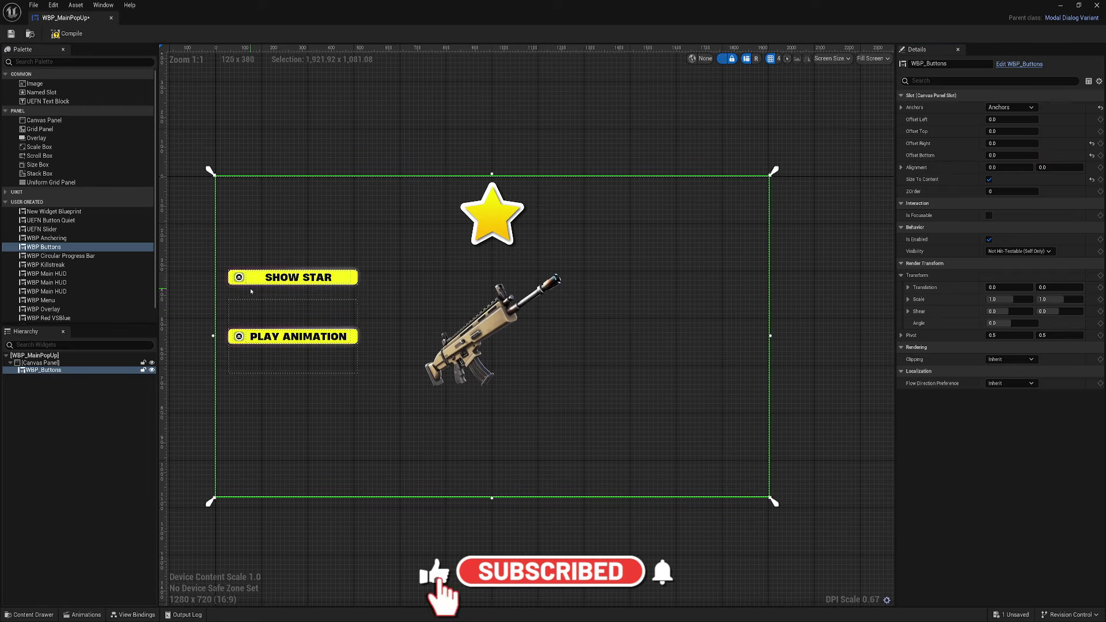
Step: Set WBP_Buttons' Visibility to Hidden, then compile and save
click(773, 502)
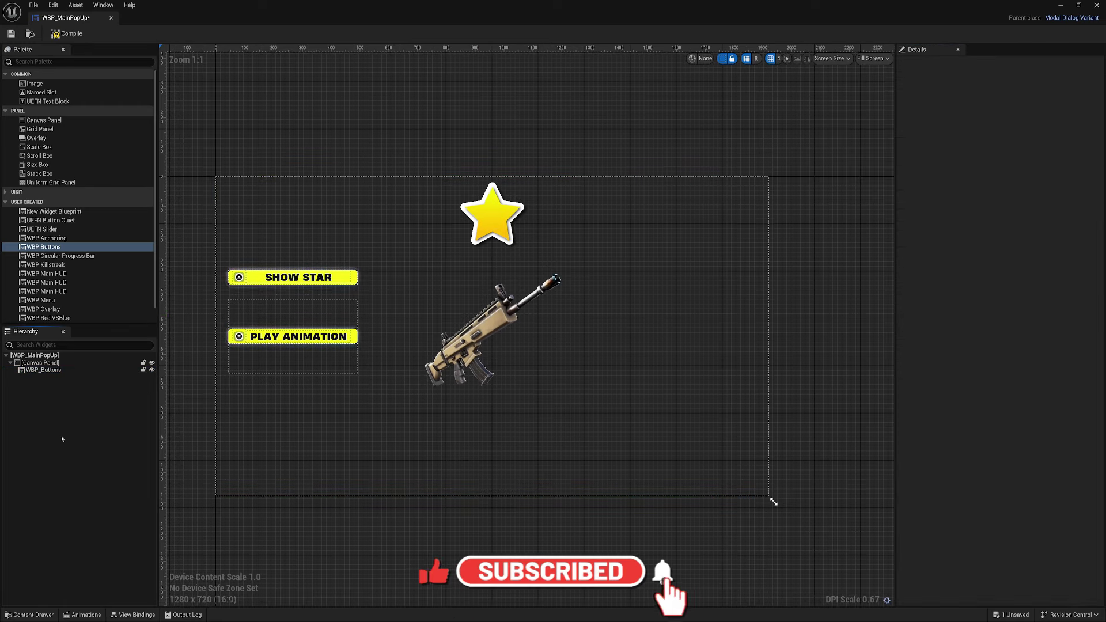
click(51, 370)
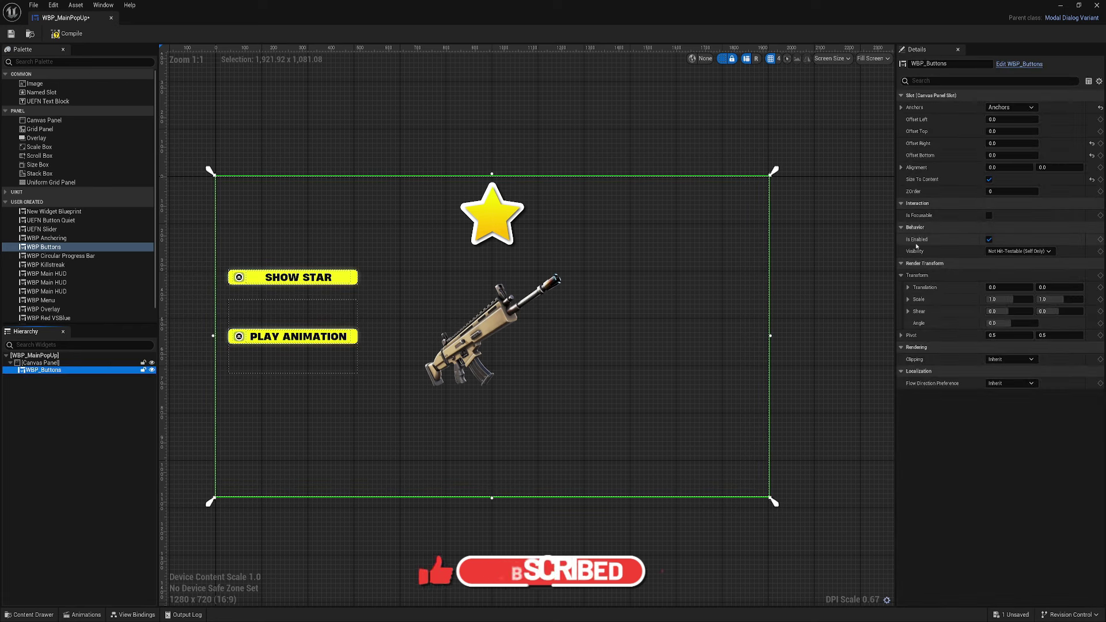
click(1016, 252)
click(1014, 278)
click(67, 33)
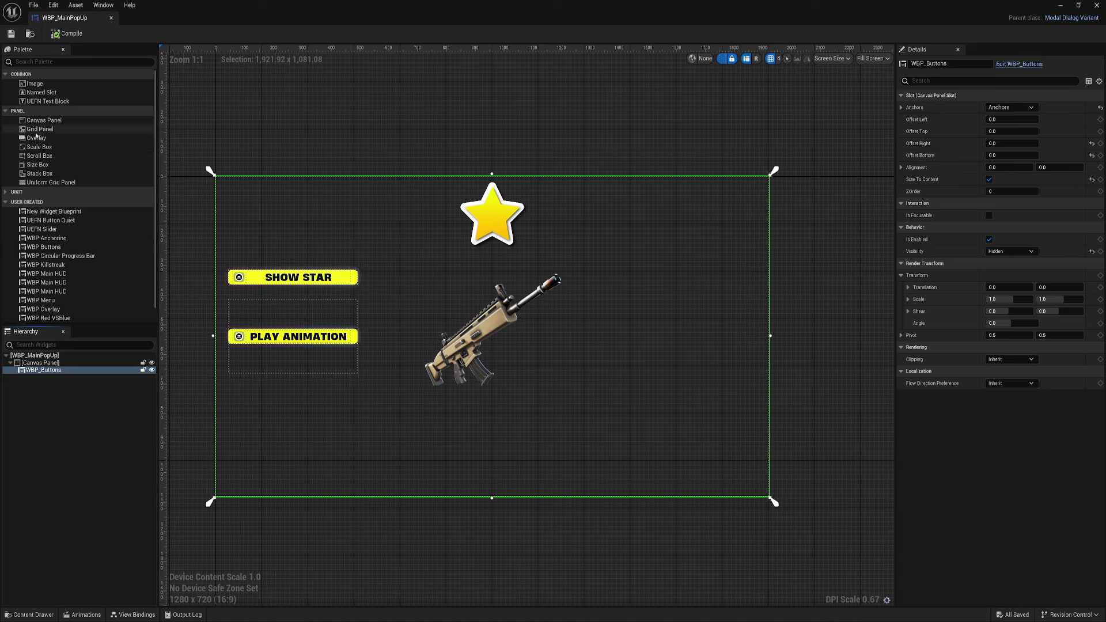
Step: Nest an Overlay, Size Box and UEFN Button Quiet labelled 'Show All' in the canvas
drag(36, 138, 37, 369)
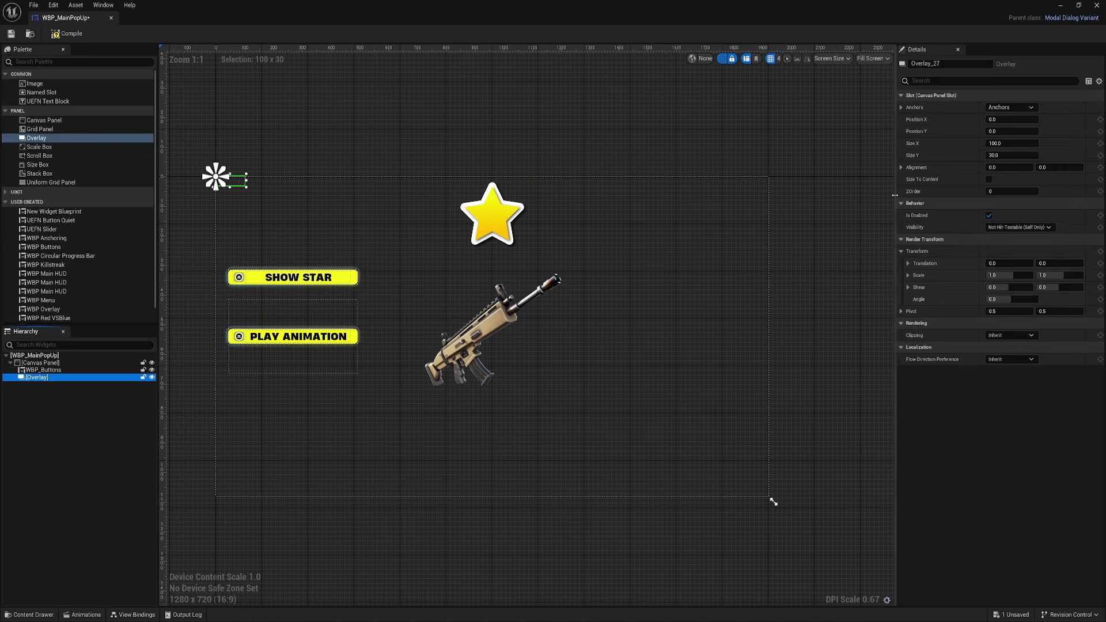
click(1009, 107)
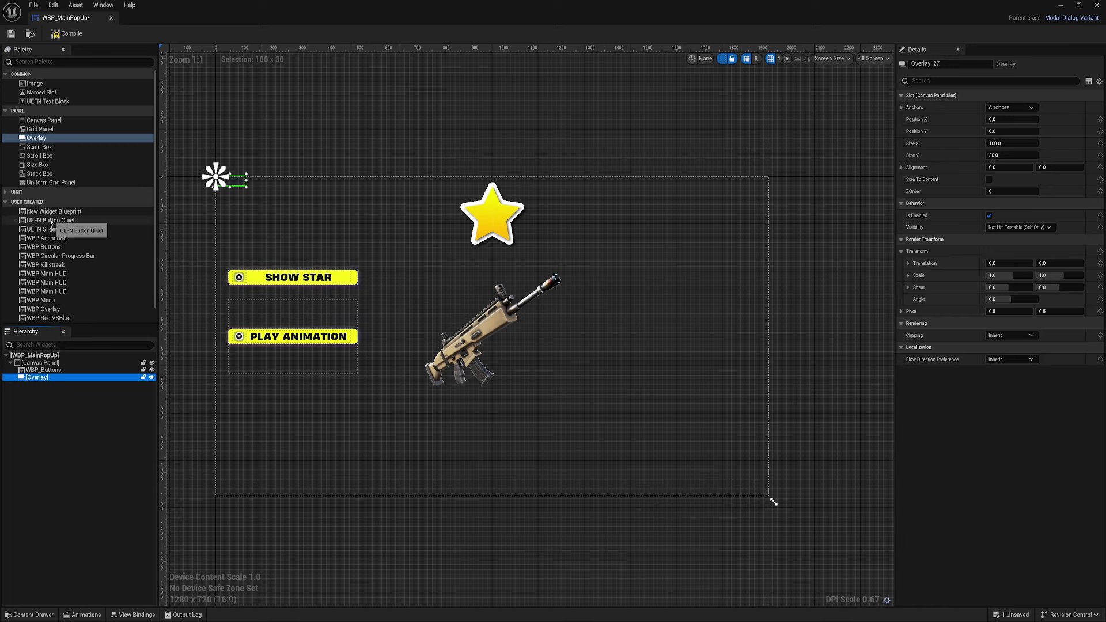
drag(38, 165, 37, 381)
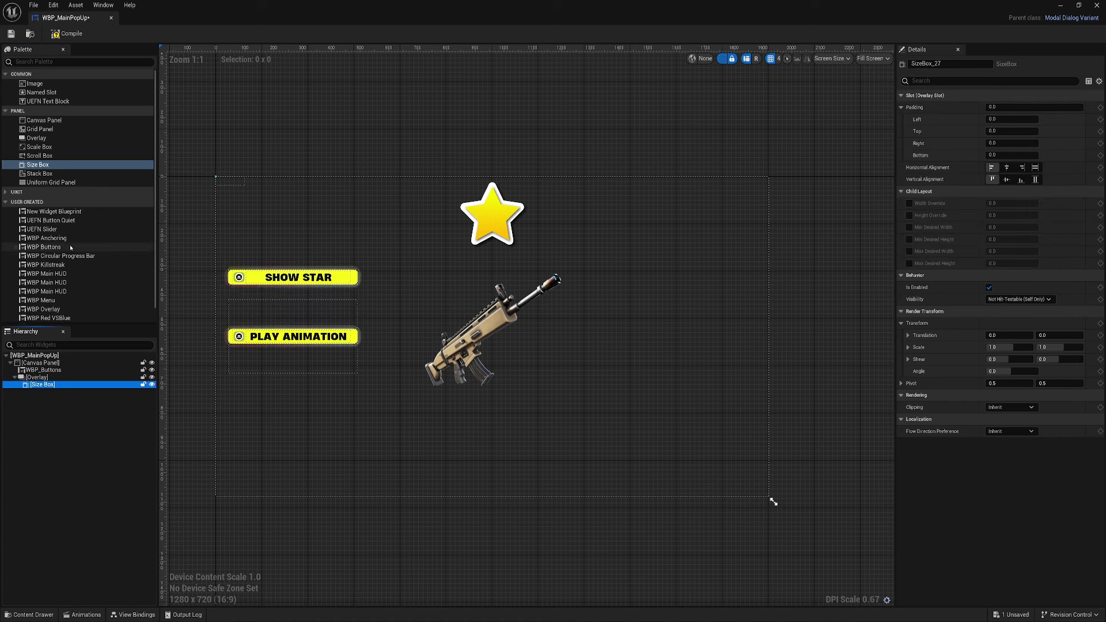
drag(55, 220, 48, 386)
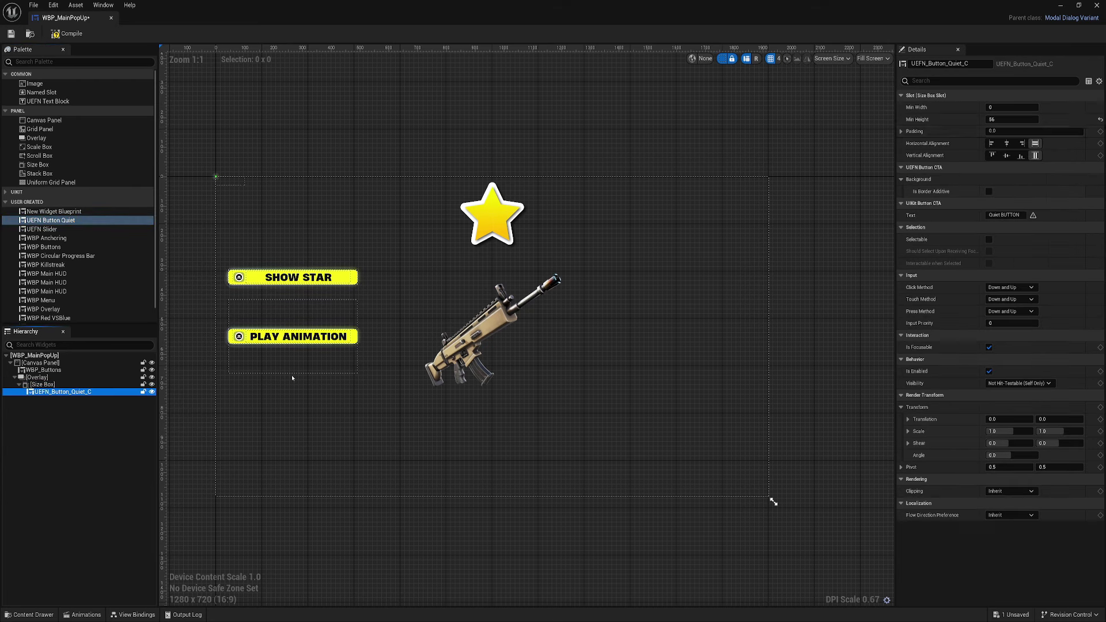
click(1019, 216)
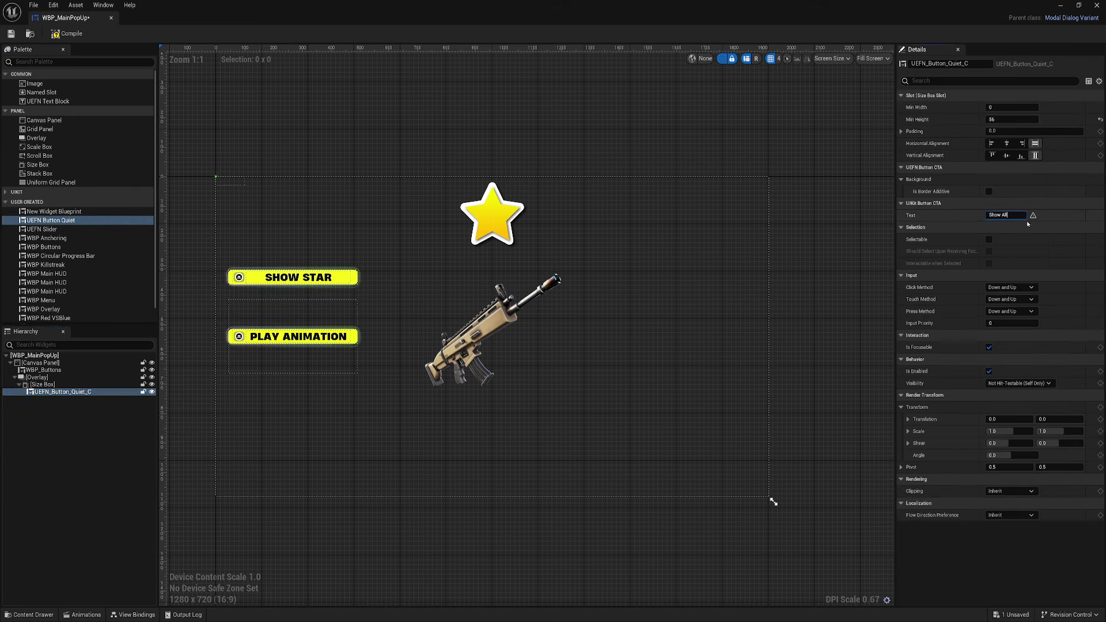
key(Return)
Step: Override the Size Box to 300 wide by 60 tall
click(37, 377)
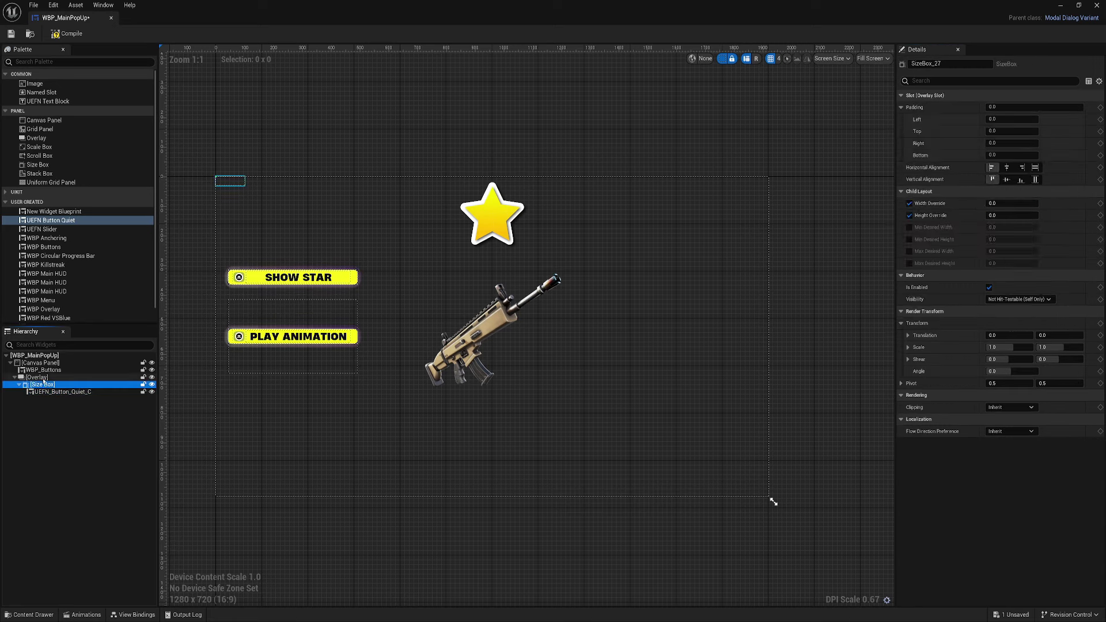
key(Down)
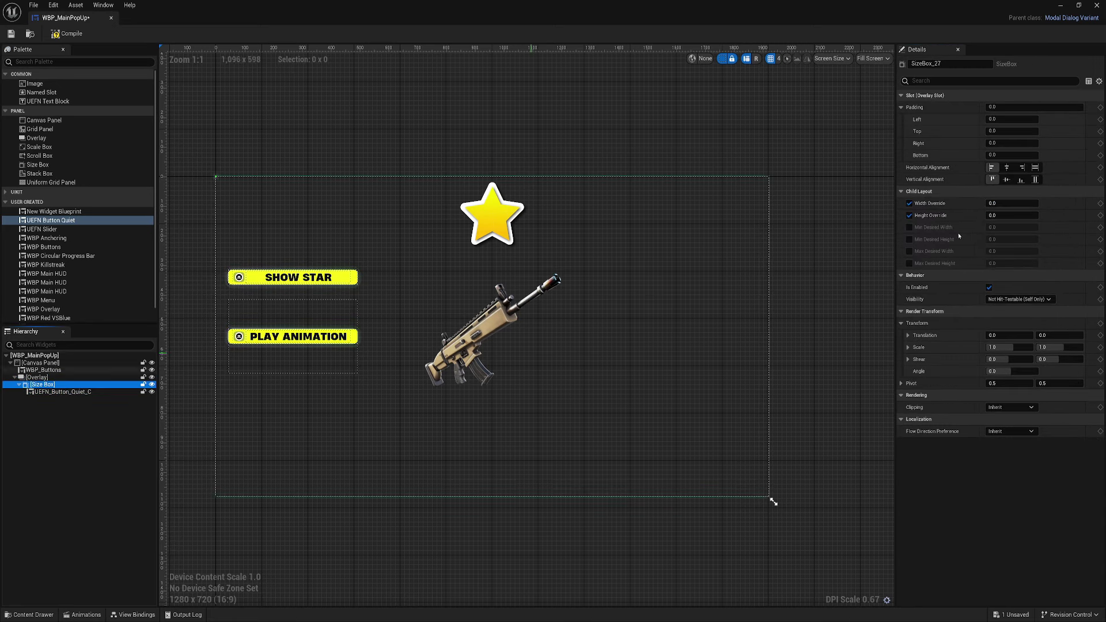
drag(1002, 203, 1006, 203)
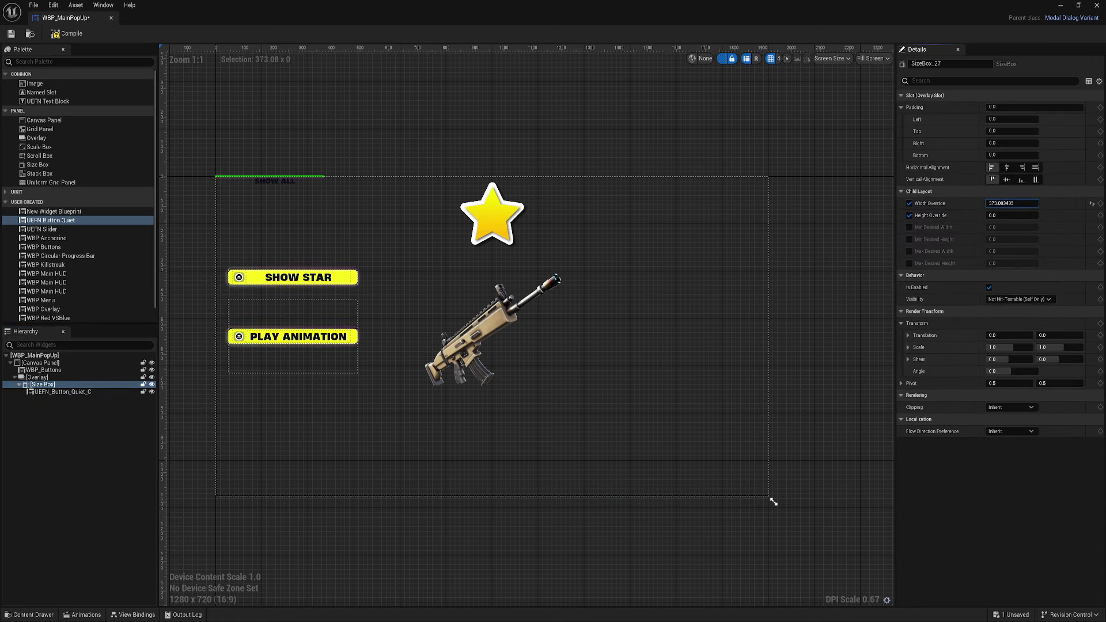
text(300)
click(1007, 215)
text(50)
key(Return)
Step: Position the Show All overlay at 50, 50 and compile and save
key(Return)
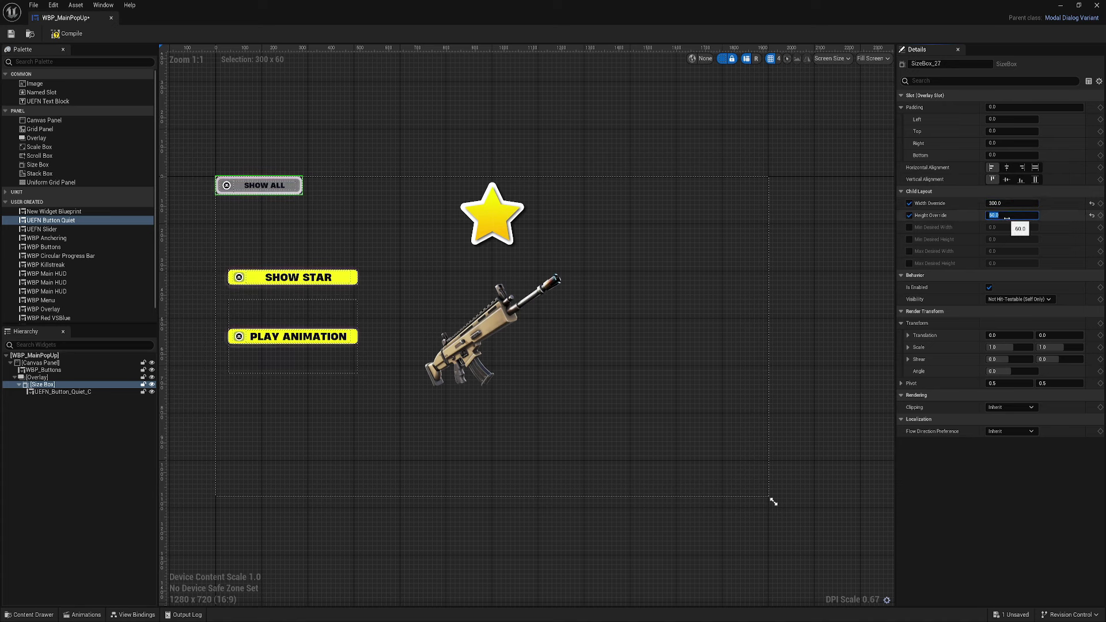
click(58, 377)
mouse_move(1014, 121)
mouse_down()
mouse_move(1029, 120)
mouse_move(1011, 132)
mouse_move(1021, 132)
mouse_up()
click(1007, 119)
text(50)
key(Return)
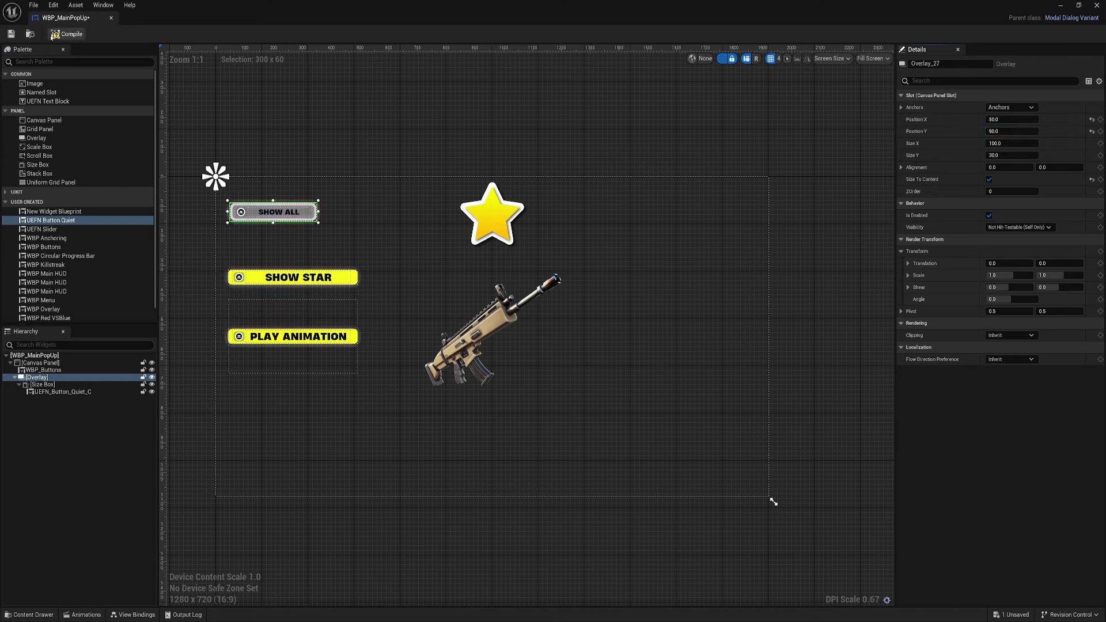
click(53, 35)
click(287, 232)
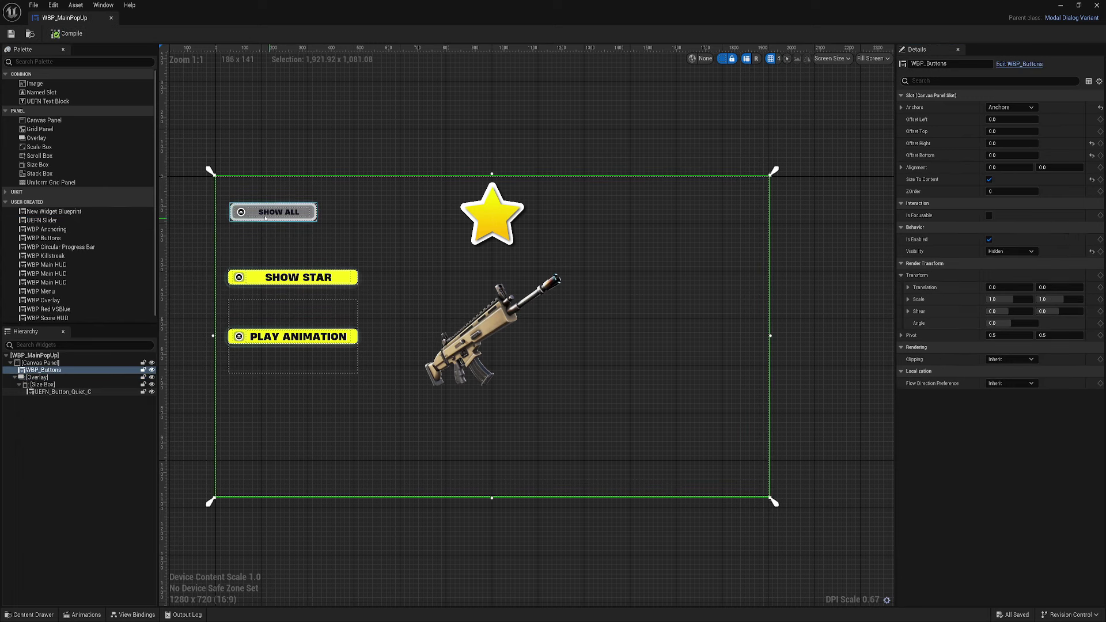
click(281, 218)
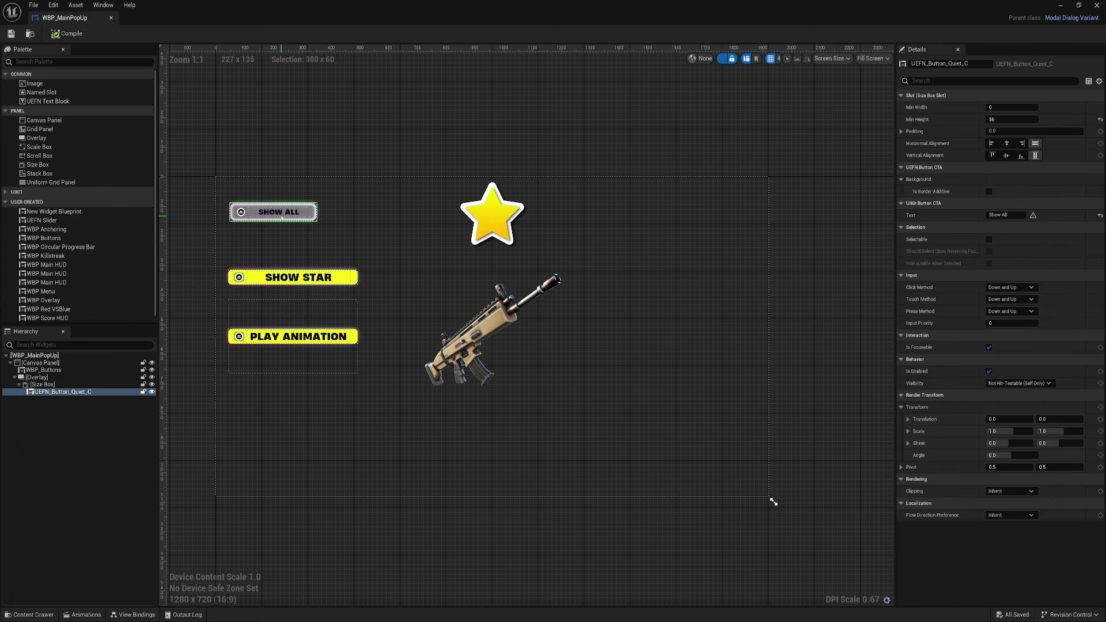
Step: Add a View Bindings entry for the Show All button triggered On Clicked
click(134, 615)
click(94, 412)
click(184, 444)
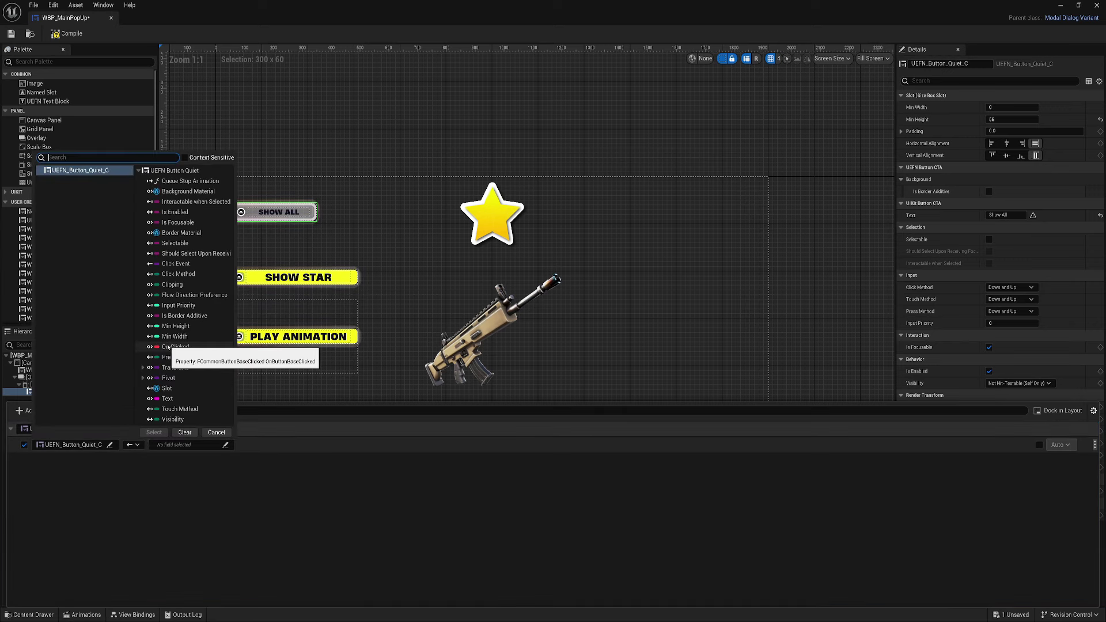
click(175, 346)
click(155, 432)
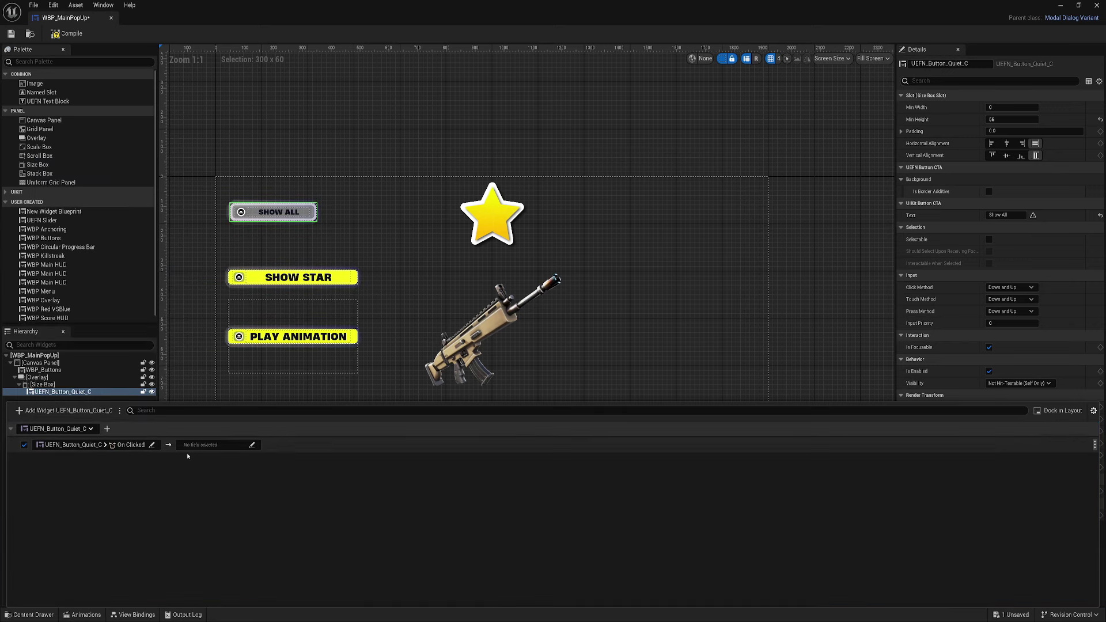
Step: Target WBP_Buttons' Visibility set to Visible, then compile and save
click(204, 444)
click(183, 480)
click(224, 499)
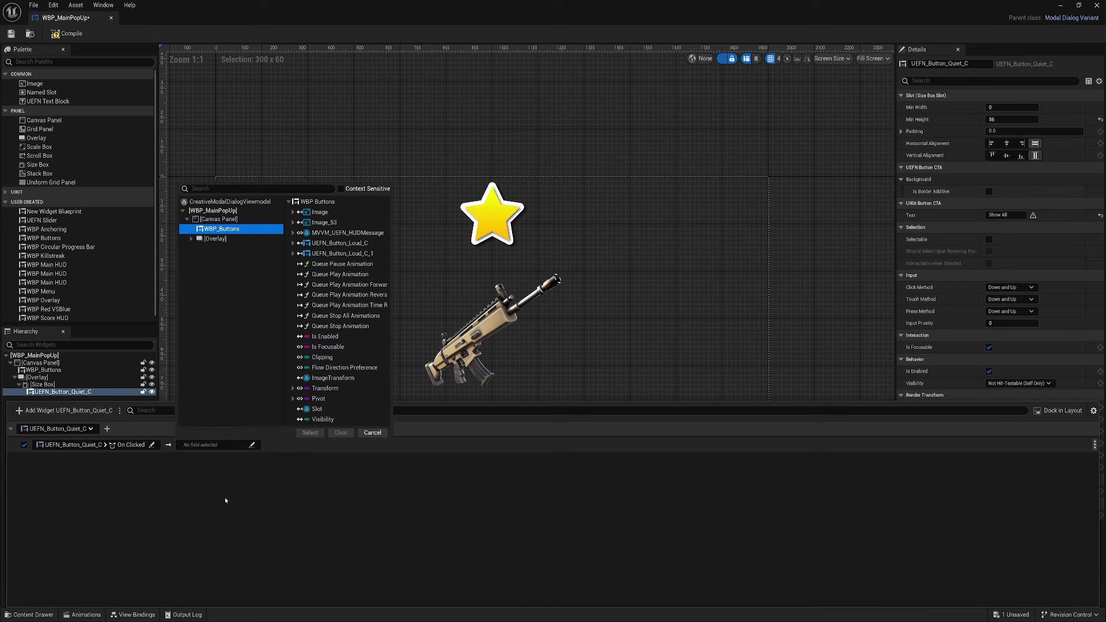
click(322, 419)
click(309, 433)
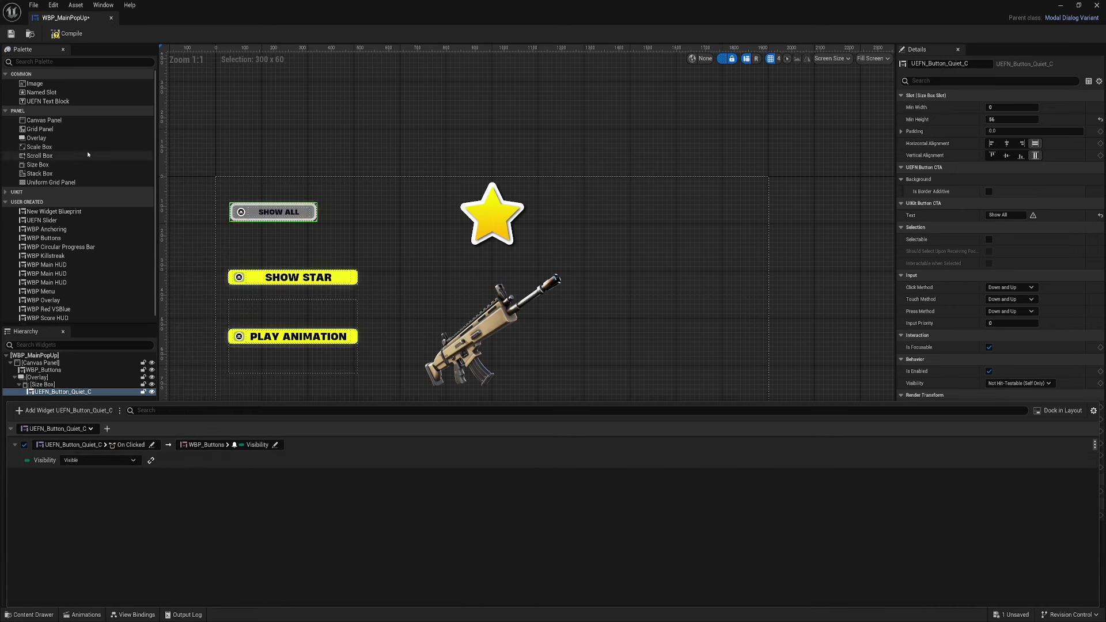
click(71, 40)
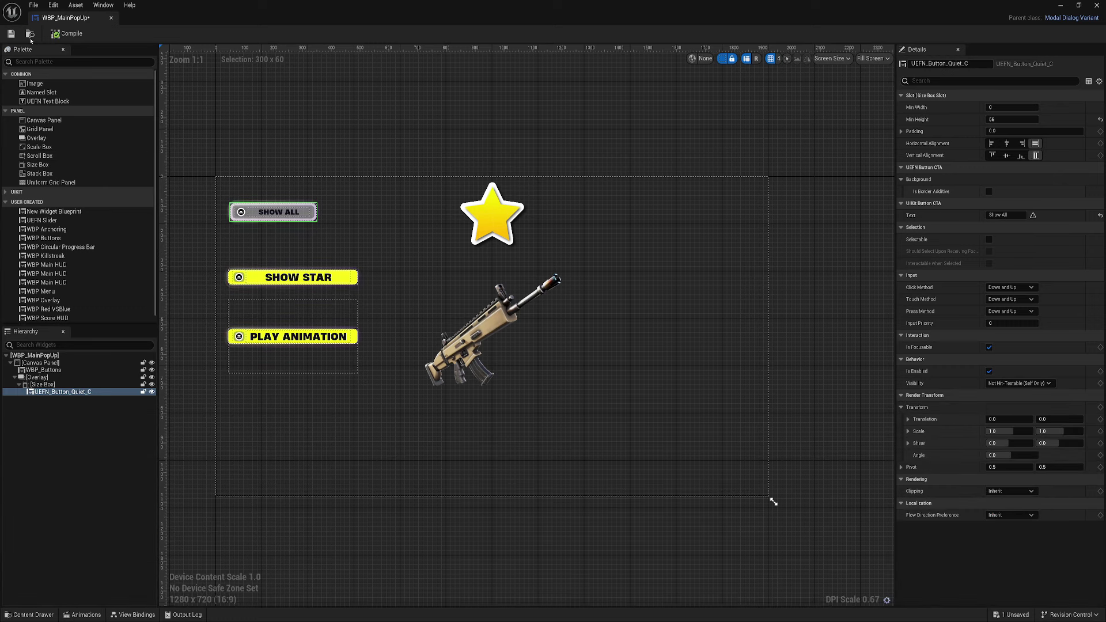
click(10, 35)
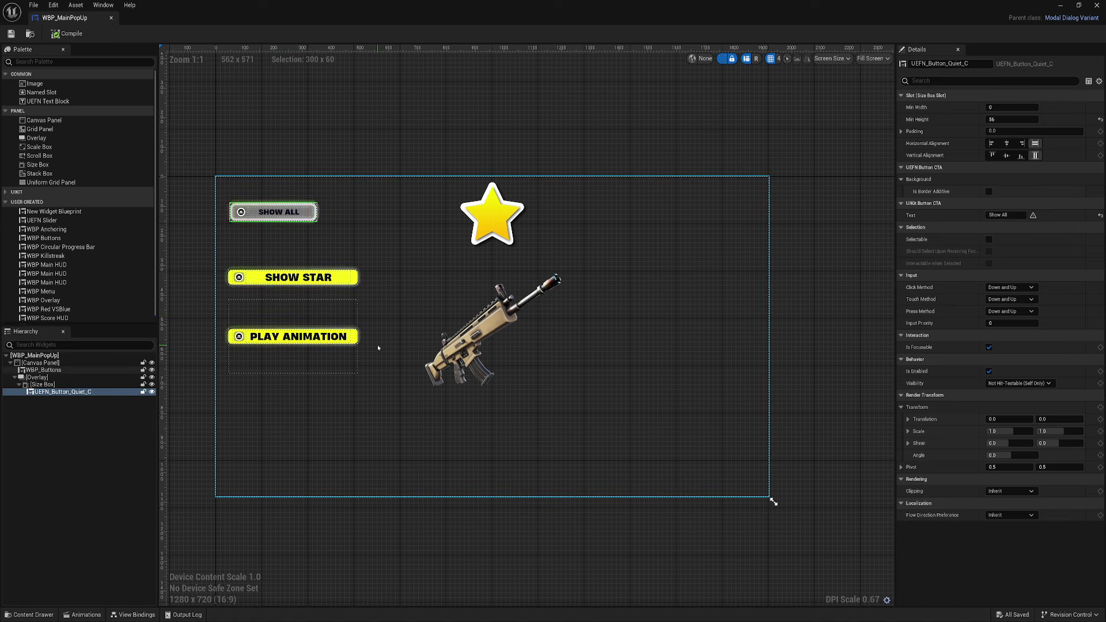
Step: Duplicate the Show All button's Overlay
click(16, 191)
drag(50, 202, 44, 379)
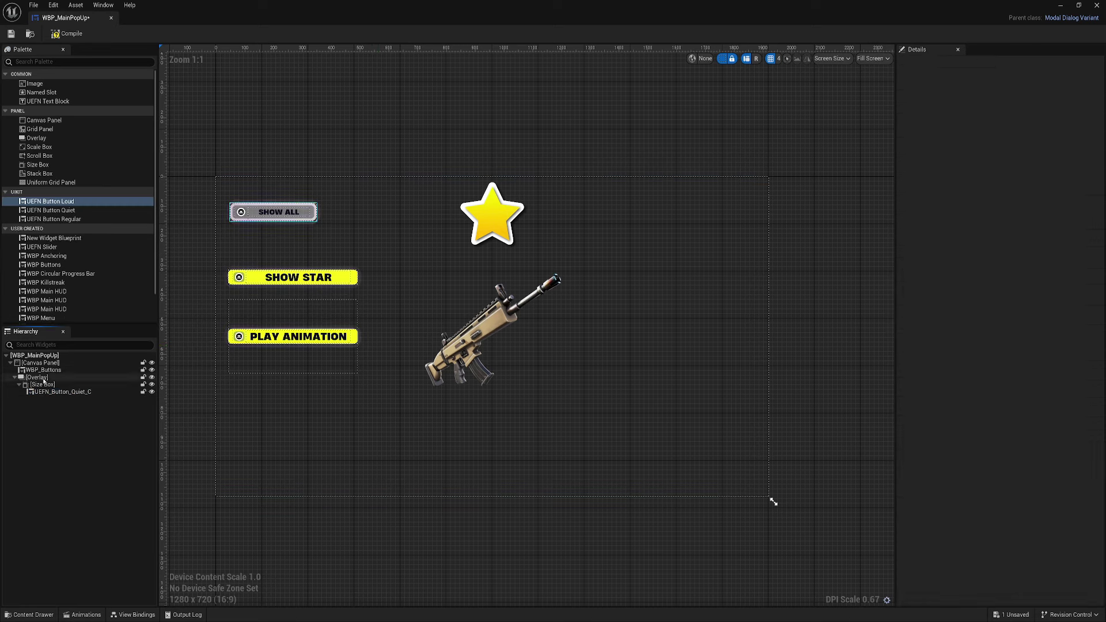
click(40, 377)
key(ctrl+d)
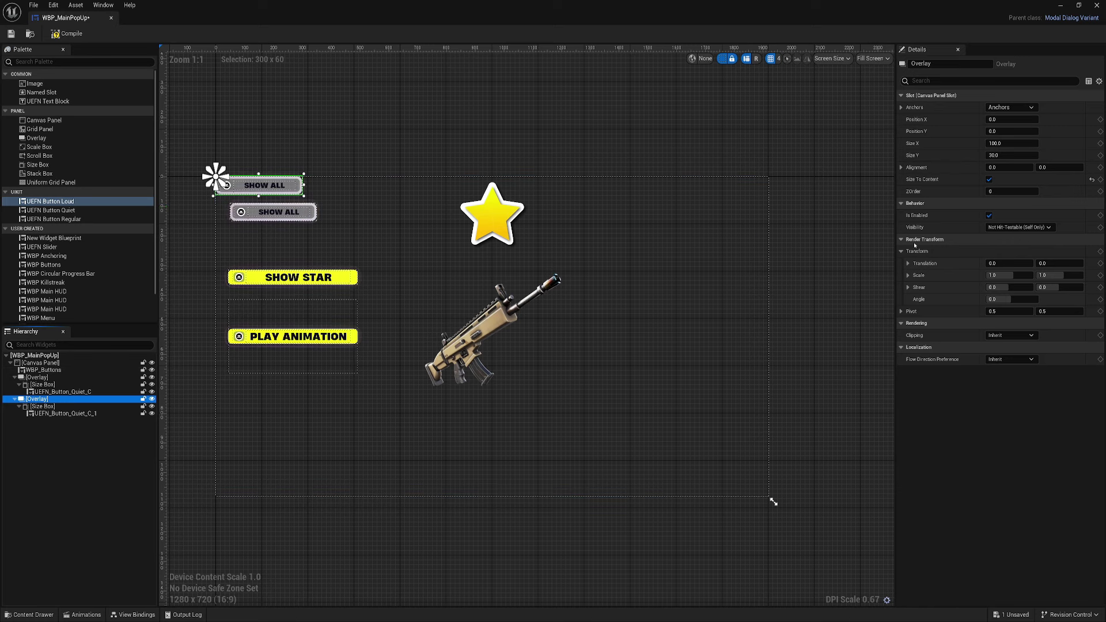
Step: Anchor the copy top-right with Position X 0 and alignment 1, 0
click(1019, 107)
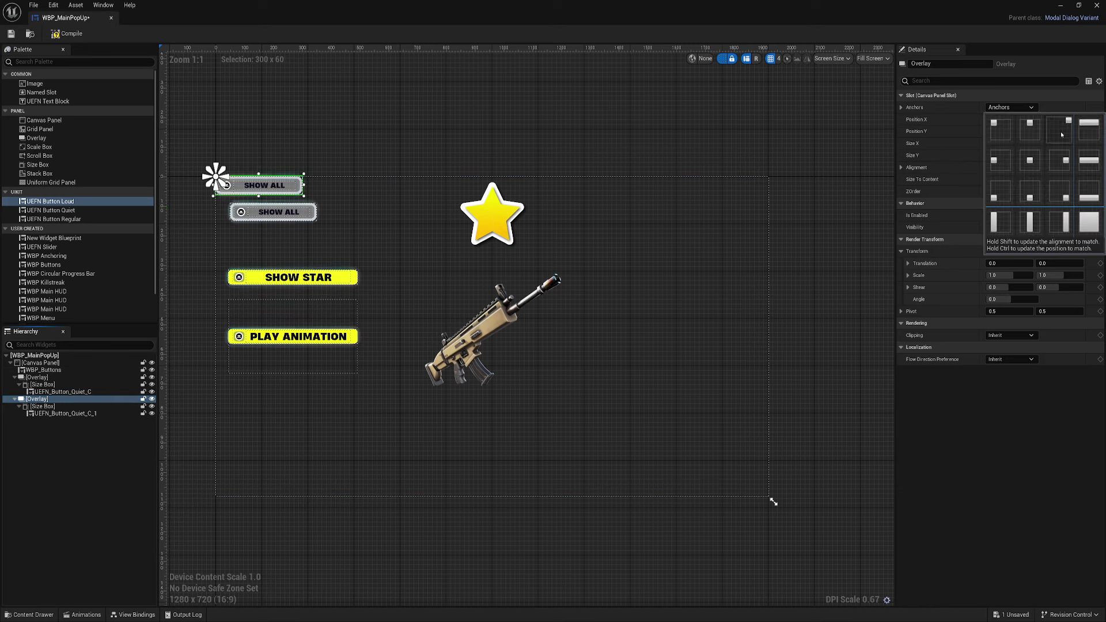
click(1084, 134)
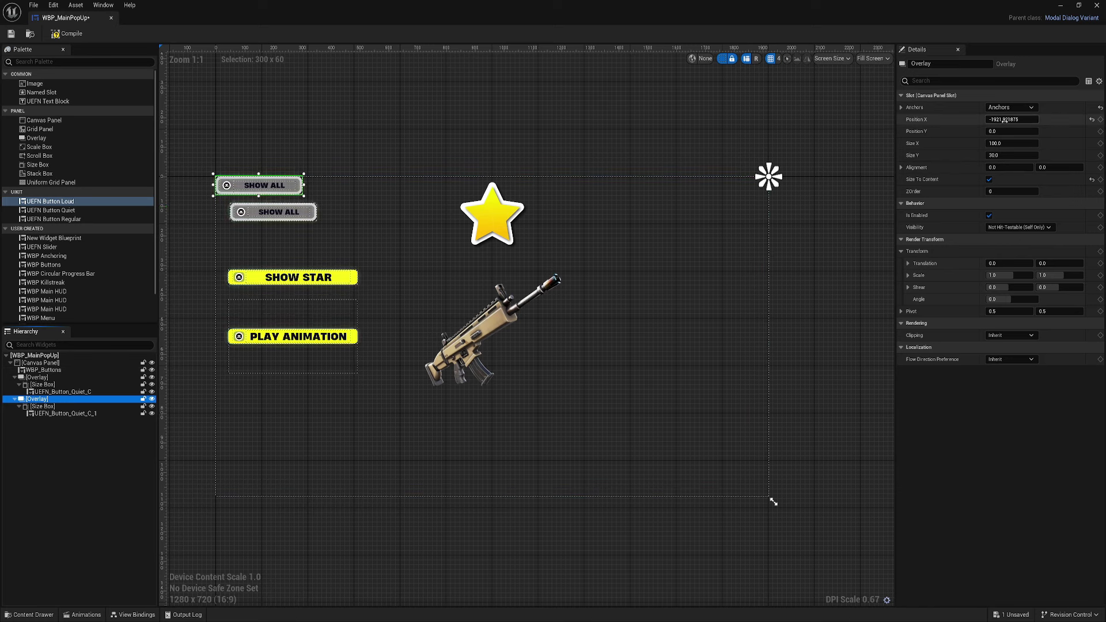
text(0)
key(Return)
click(1059, 169)
text(1)
key(Return)
text(0)
key(Return)
click(1008, 169)
text(1)
key(Return)
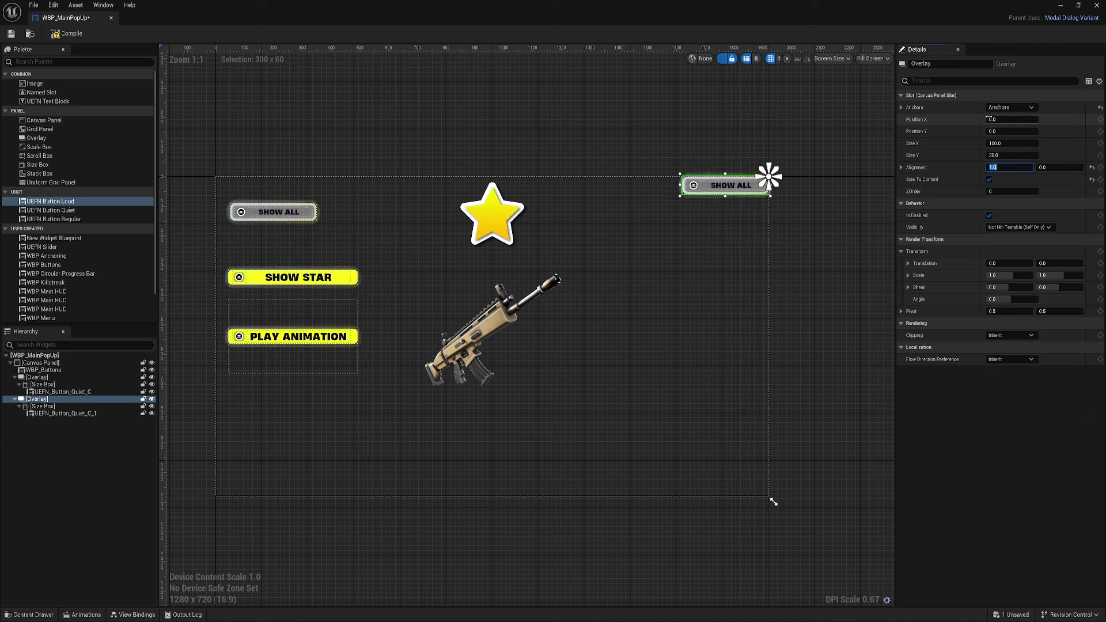
Step: Offset the copy slightly in from the top-right edge and relabel it Close
drag(1010, 119, 1039, 131)
click(1009, 120)
click(1025, 131)
text(75)
click(65, 414)
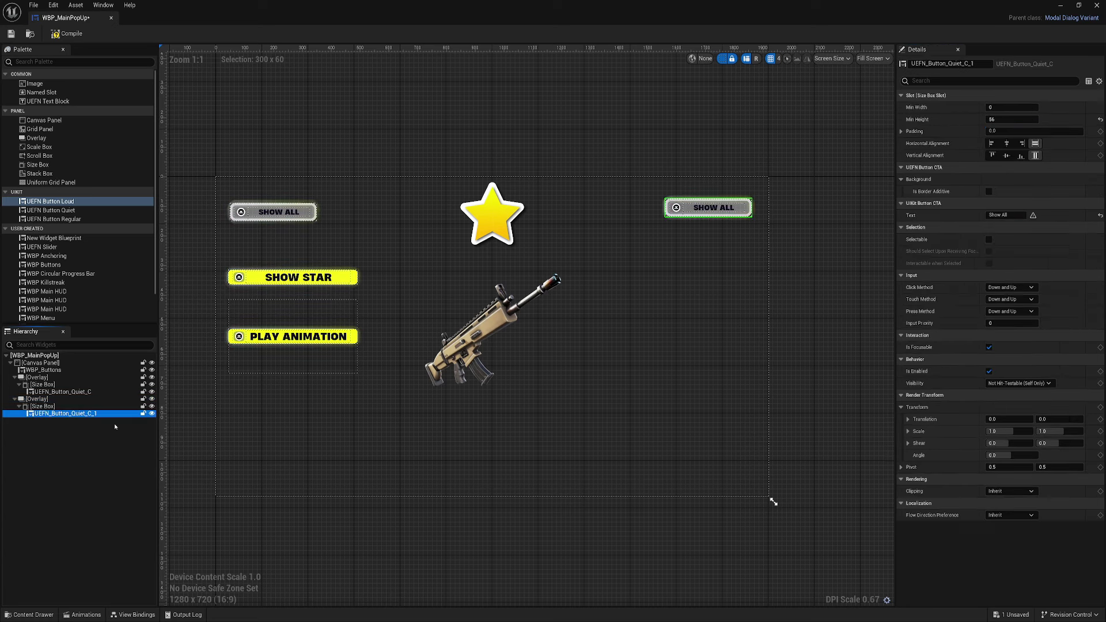
click(1013, 214)
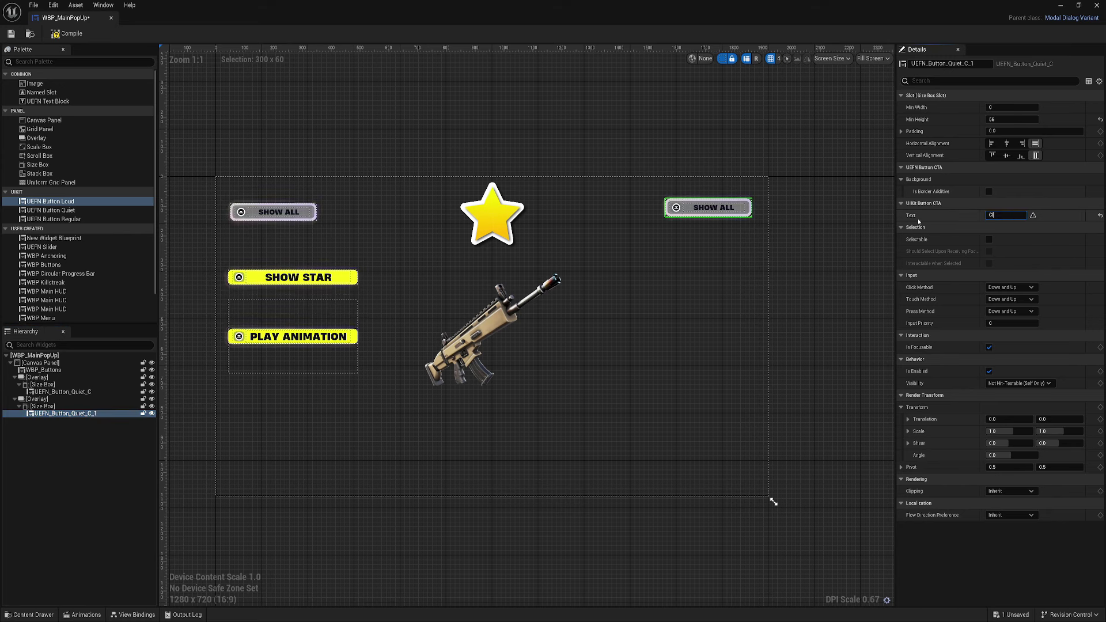
Step: Set the Close button's Size Box width override to 180 and save the widget
click(61, 399)
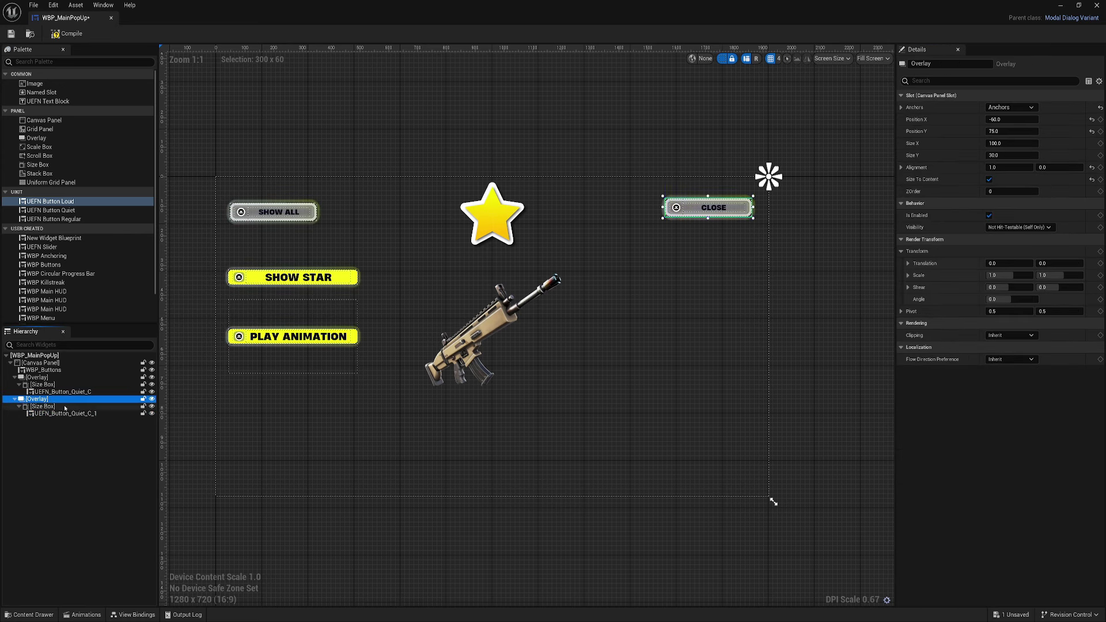
click(65, 407)
mouse_move(1014, 207)
mouse_down()
mouse_move(951, 206)
mouse_move(1020, 213)
mouse_up()
text(180)
key(Return)
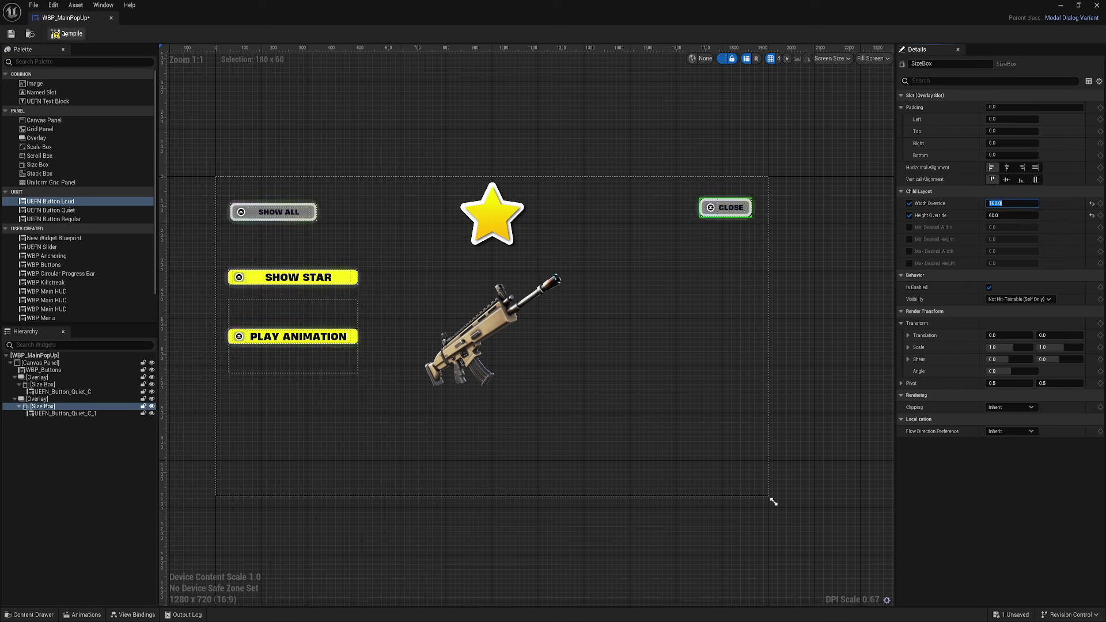
click(11, 36)
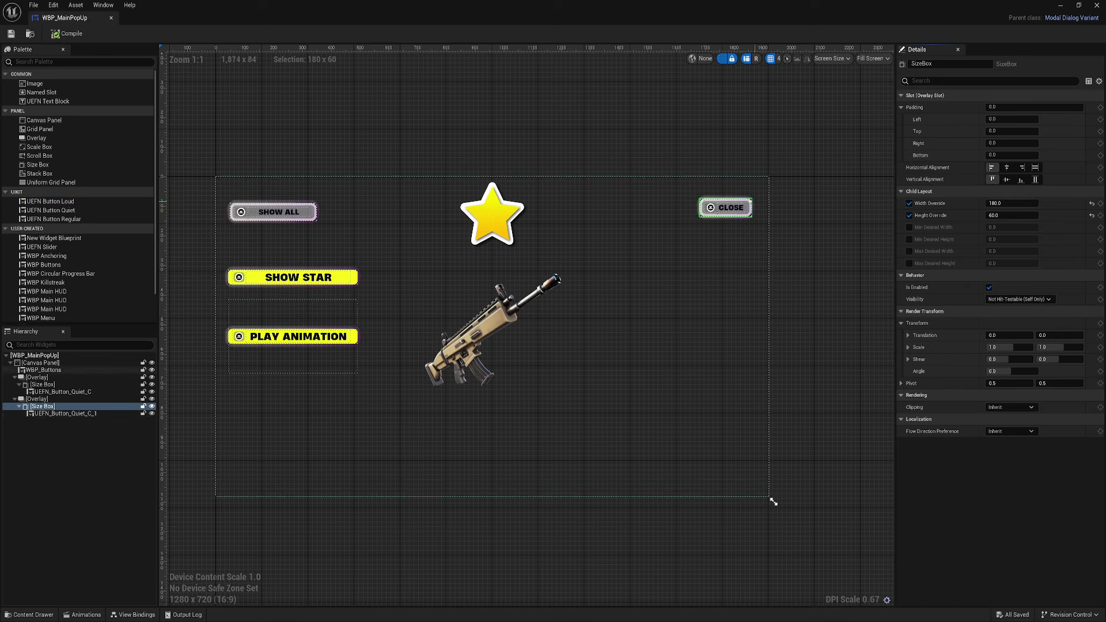
Step: Add a One Way To View Model binding on the CLOSE button (UEFN_Button_Quiet_C_1)
click(93, 414)
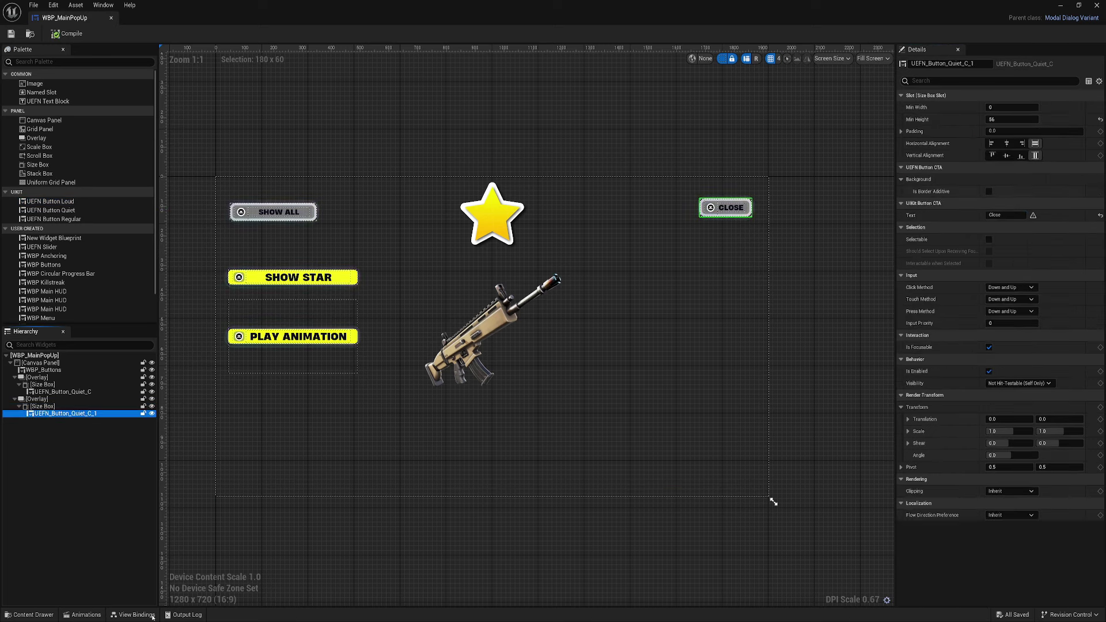
click(136, 615)
click(71, 410)
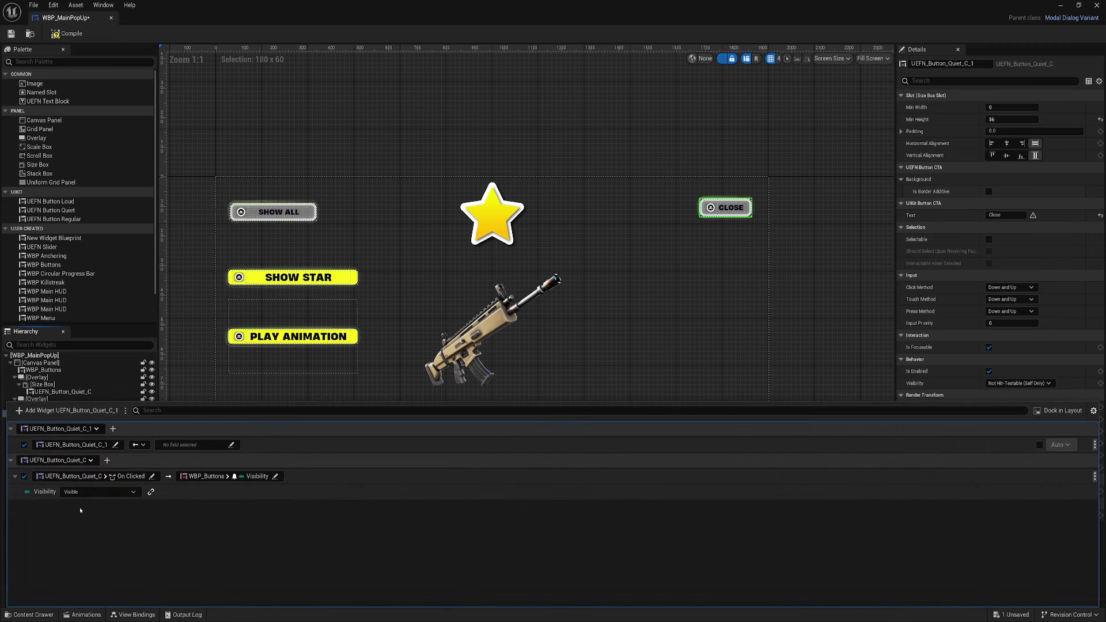
click(115, 445)
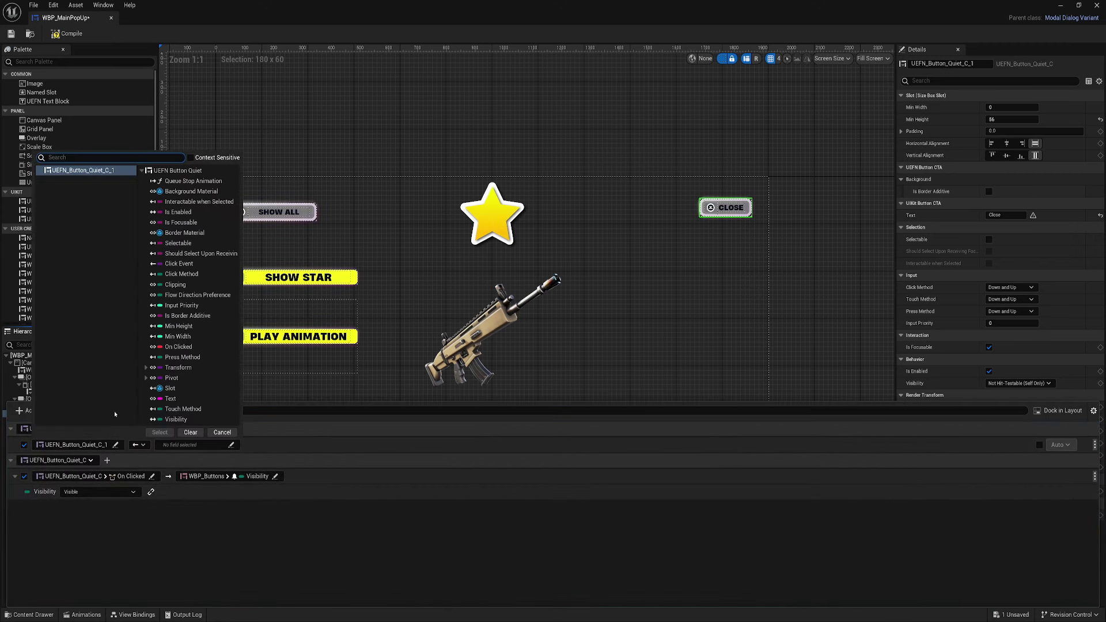
click(217, 435)
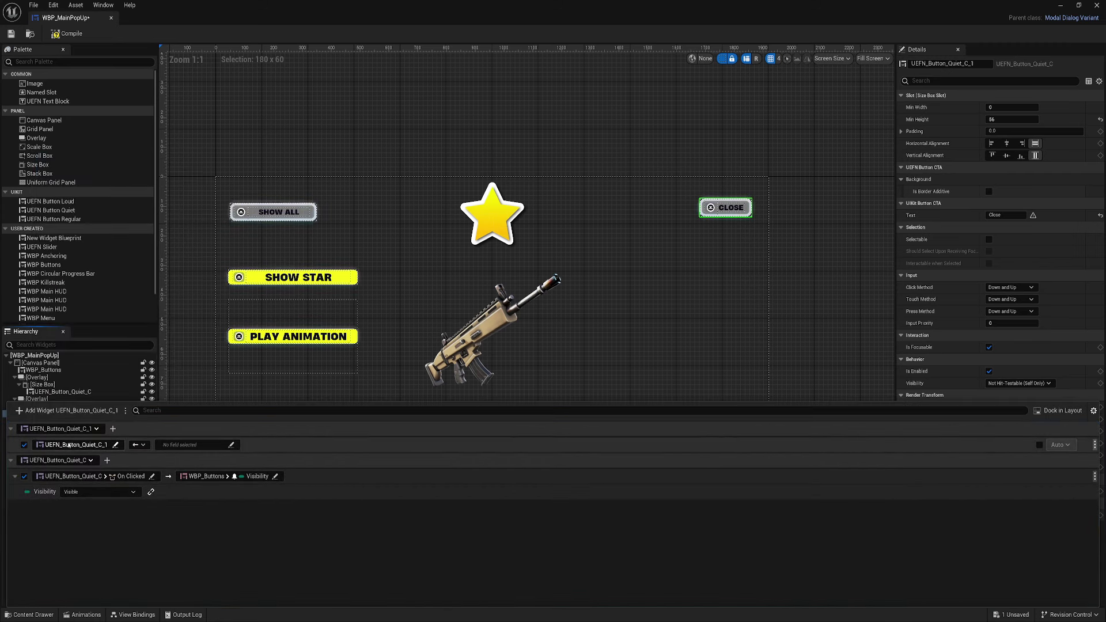
click(142, 447)
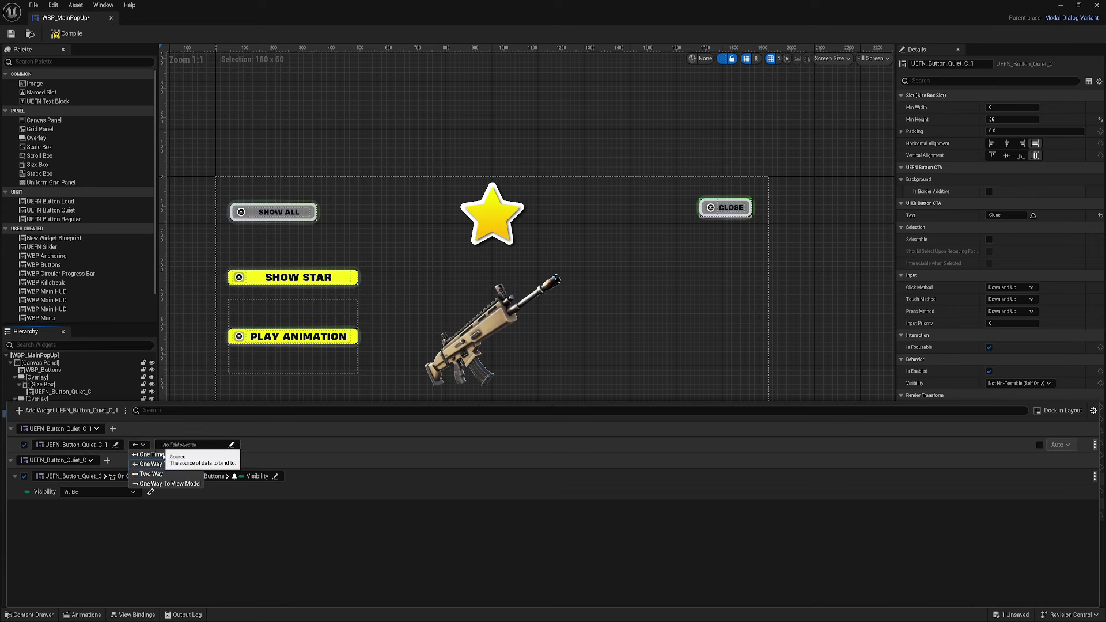
click(156, 484)
Step: Use the Get Response Button 1 conversion, targeting the view model's Response property
click(115, 445)
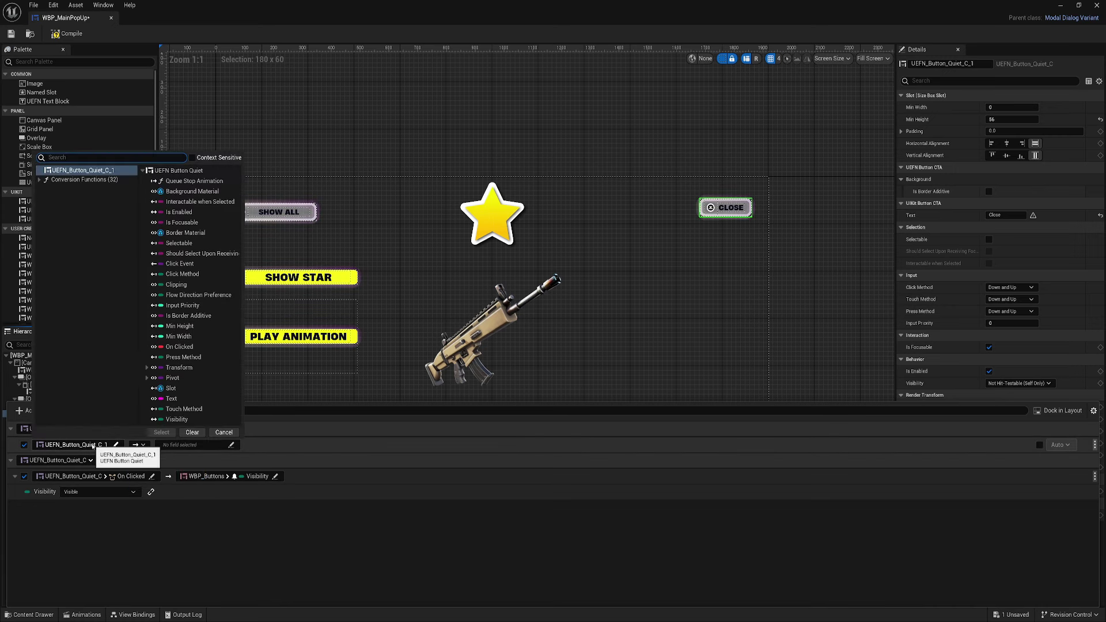
click(91, 180)
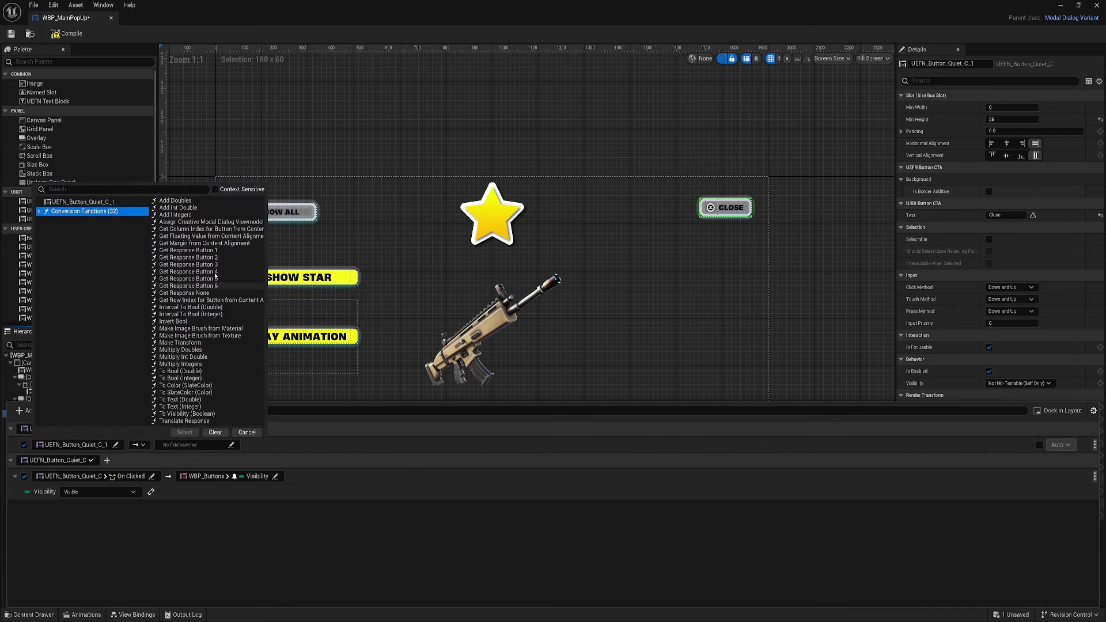
click(211, 251)
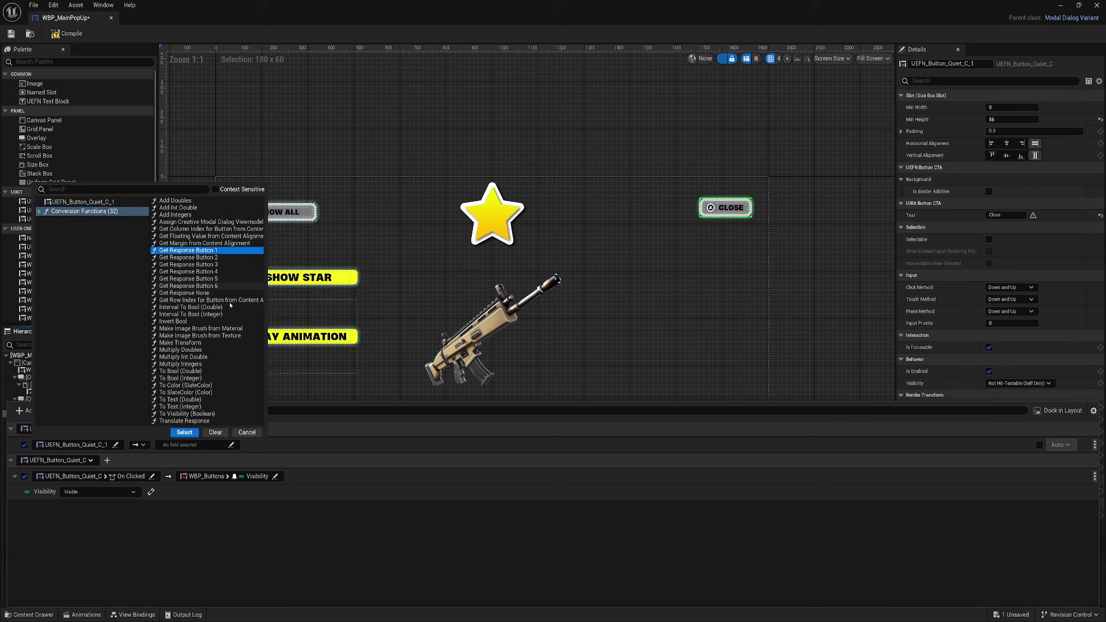
click(185, 432)
click(184, 445)
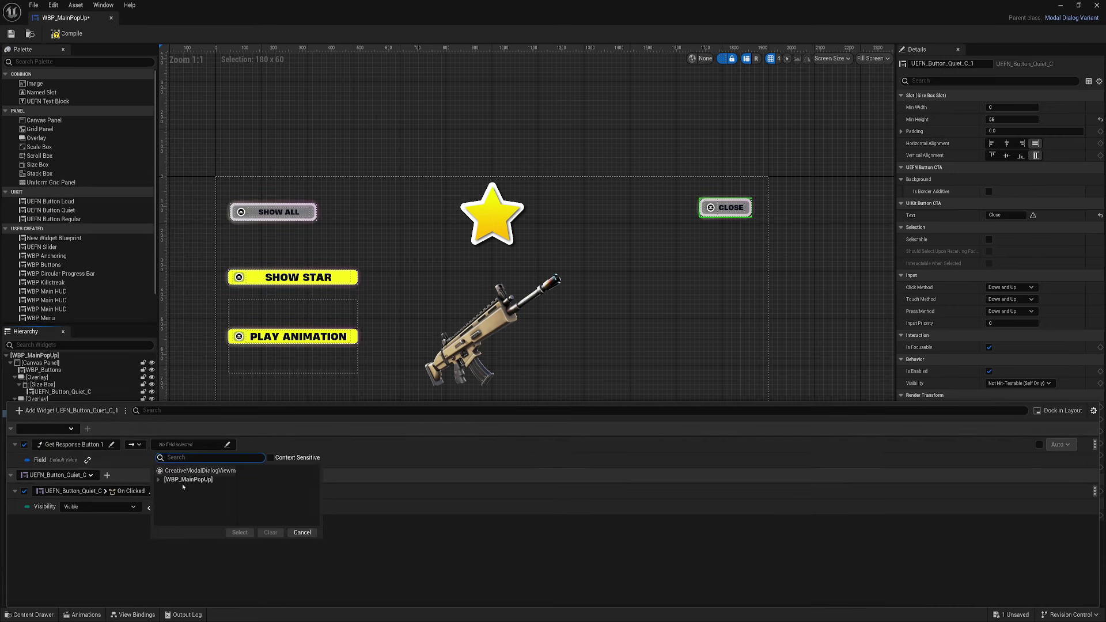
click(180, 471)
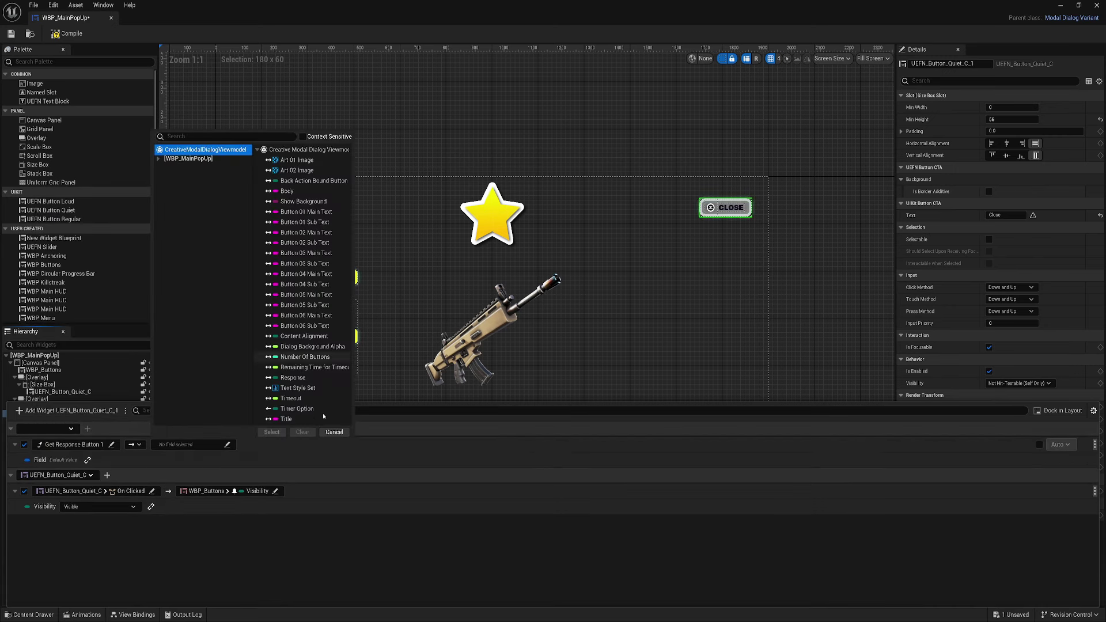
click(291, 378)
click(272, 432)
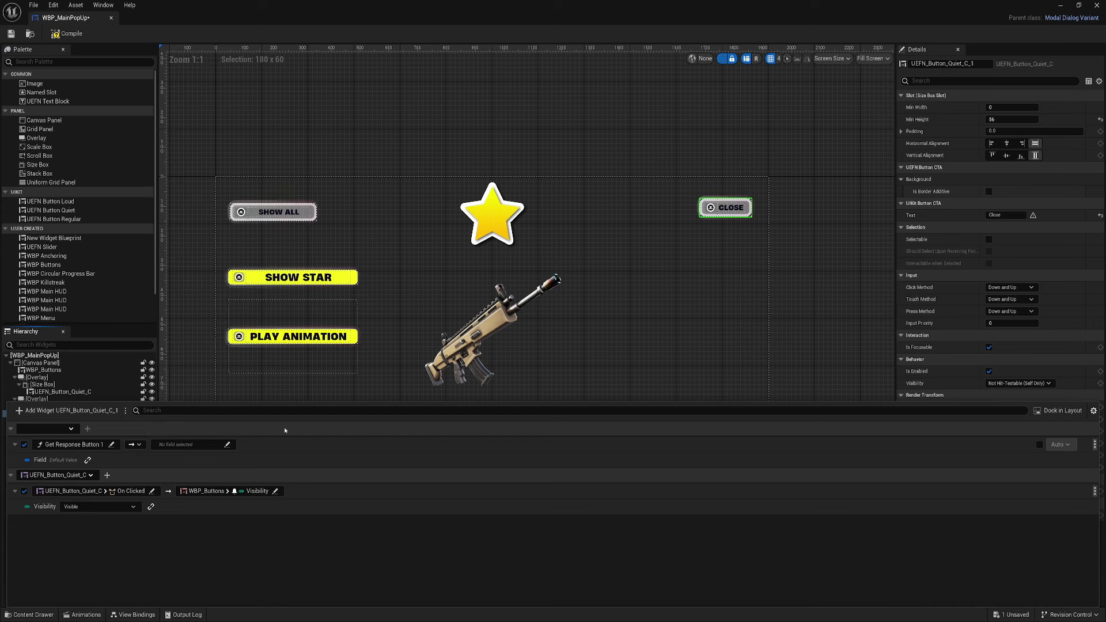
Step: Feed the CLOSE button's Click Event into the conversion and compile the widget
click(88, 460)
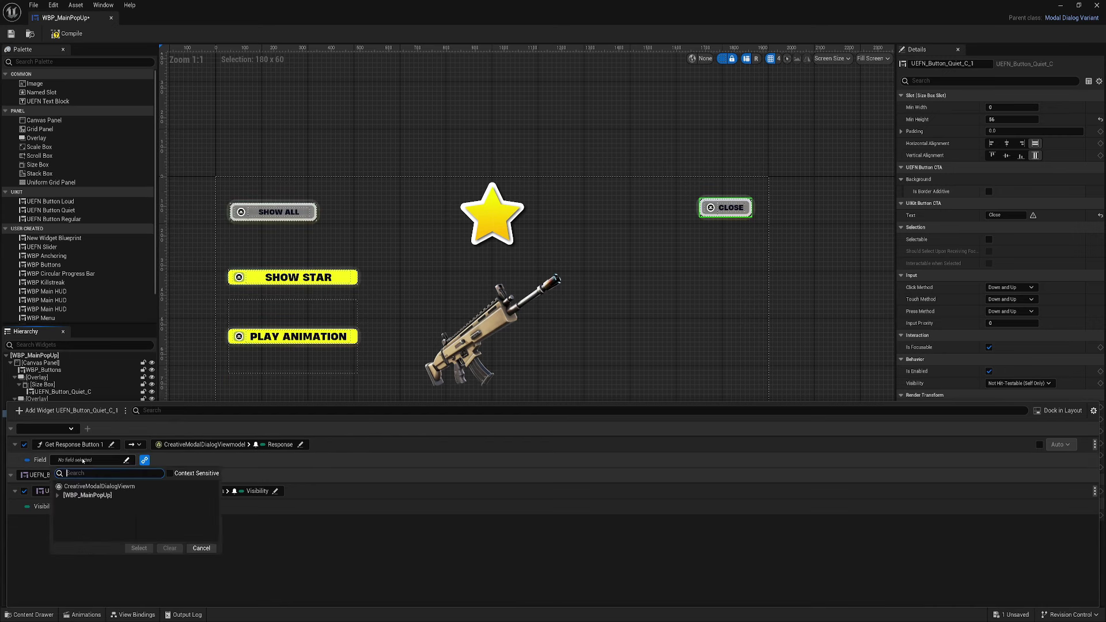
click(62, 504)
click(67, 533)
click(70, 542)
click(110, 552)
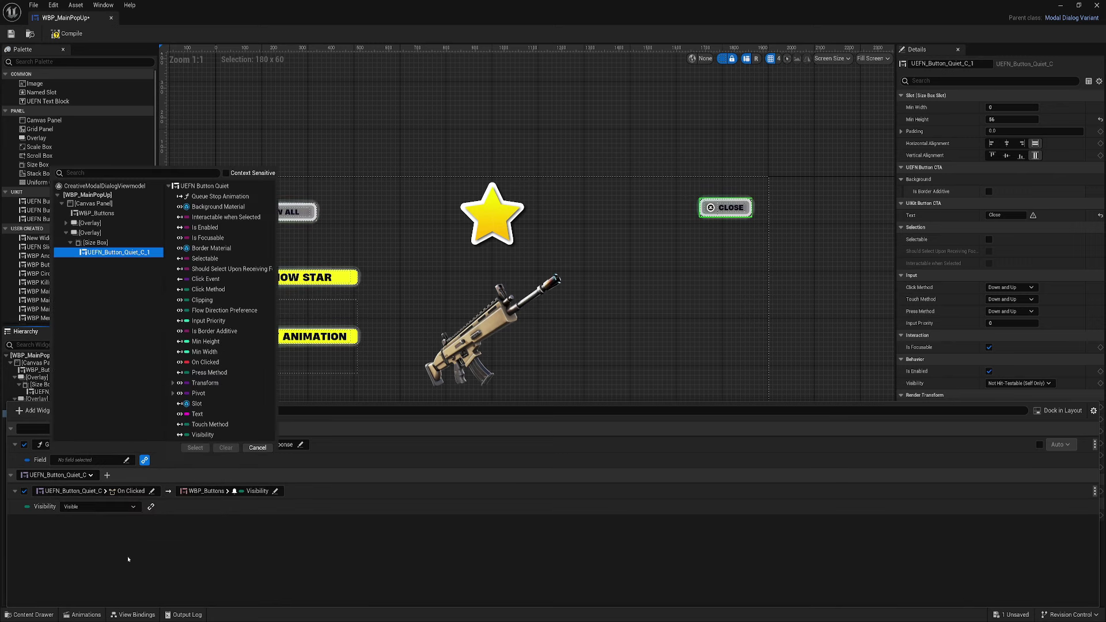
click(205, 278)
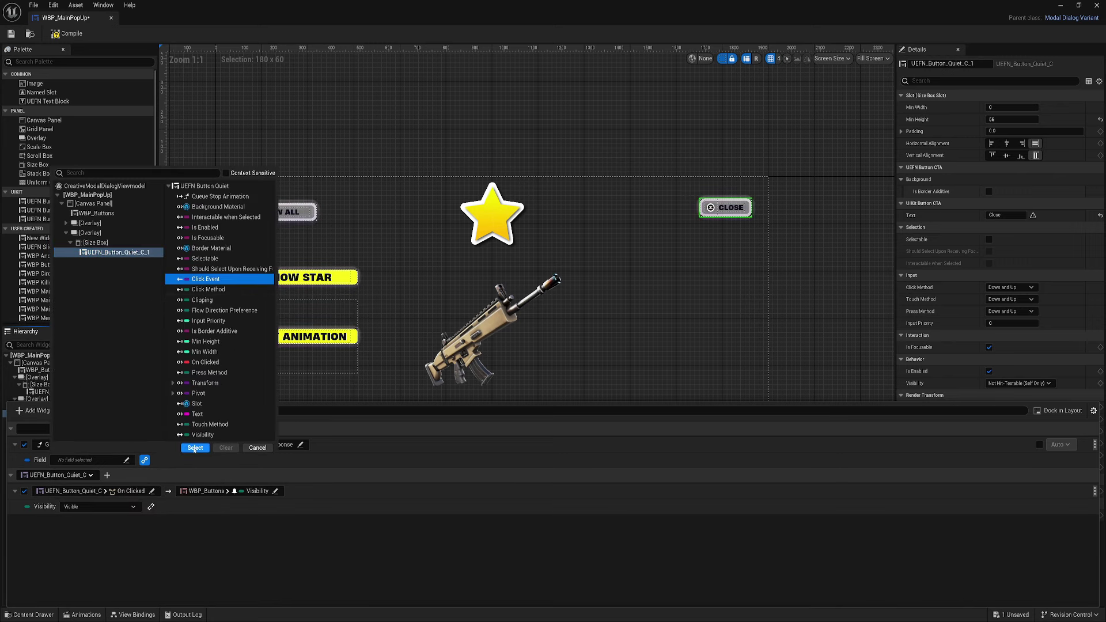
click(195, 447)
click(67, 34)
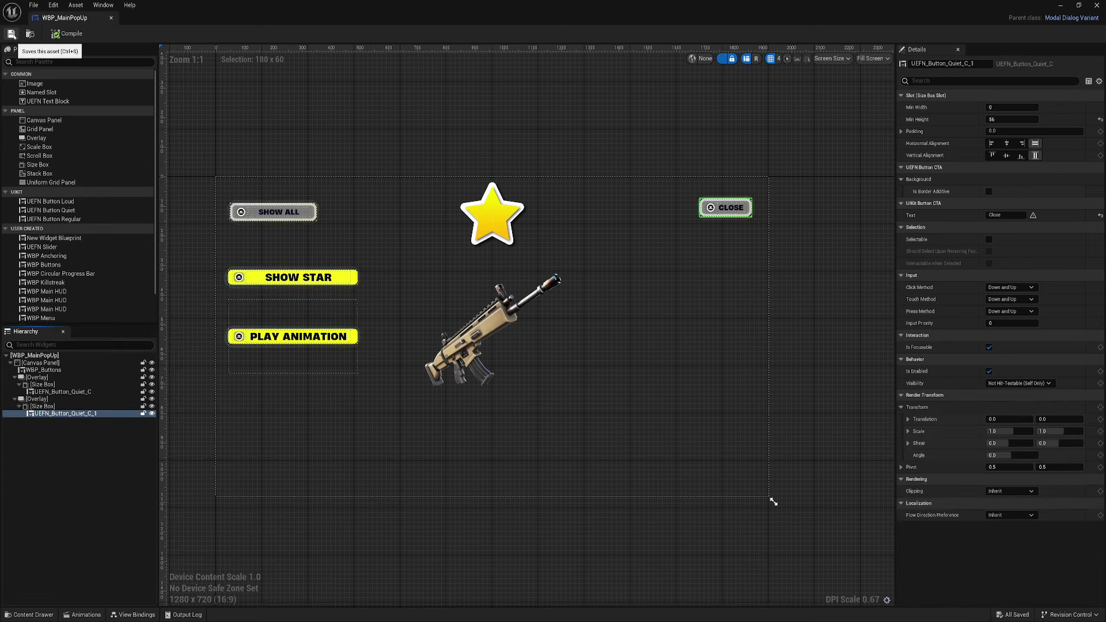
scroll(683, 392, down, 4)
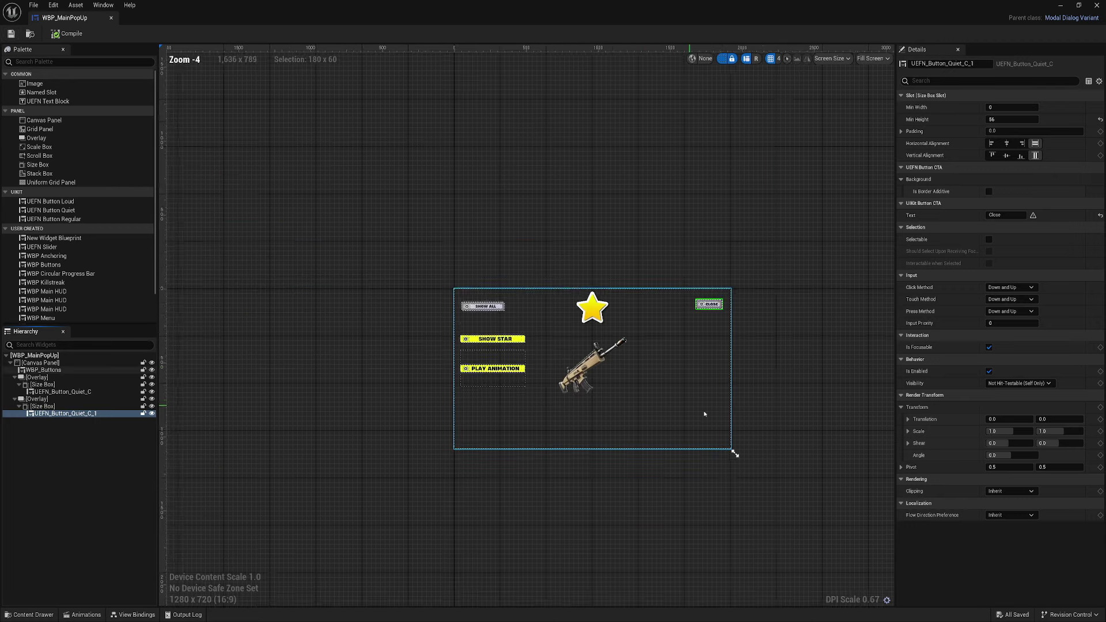
mouse_move(666, 405)
mouse_down()
mouse_move(565, 440)
mouse_move(571, 321)
mouse_move(669, 304)
mouse_move(527, 382)
mouse_move(518, 451)
mouse_move(672, 382)
mouse_move(578, 388)
mouse_move(541, 524)
mouse_move(647, 432)
mouse_move(662, 403)
mouse_up()
Step: Preview the pop-up at a custom screen size, then restore the canvas to 1280 x 720
scroll(530, 283, up, 3)
scroll(530, 283, up, 1)
right_drag(666, 273, 773, 273)
right_drag(575, 284, 455, 307)
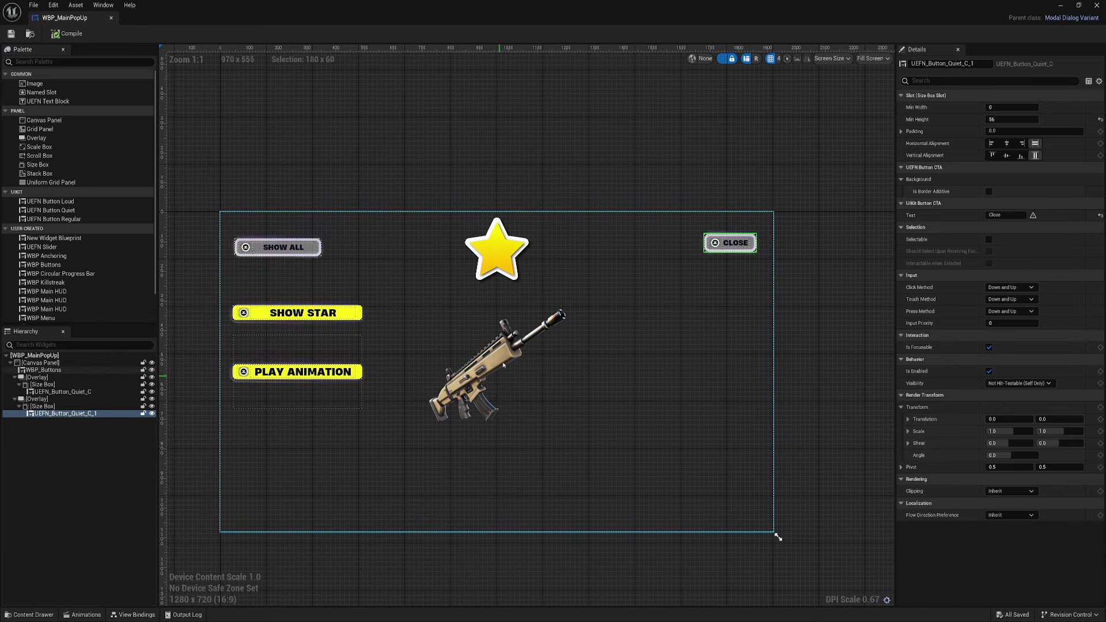
scroll(778, 537, down, 4)
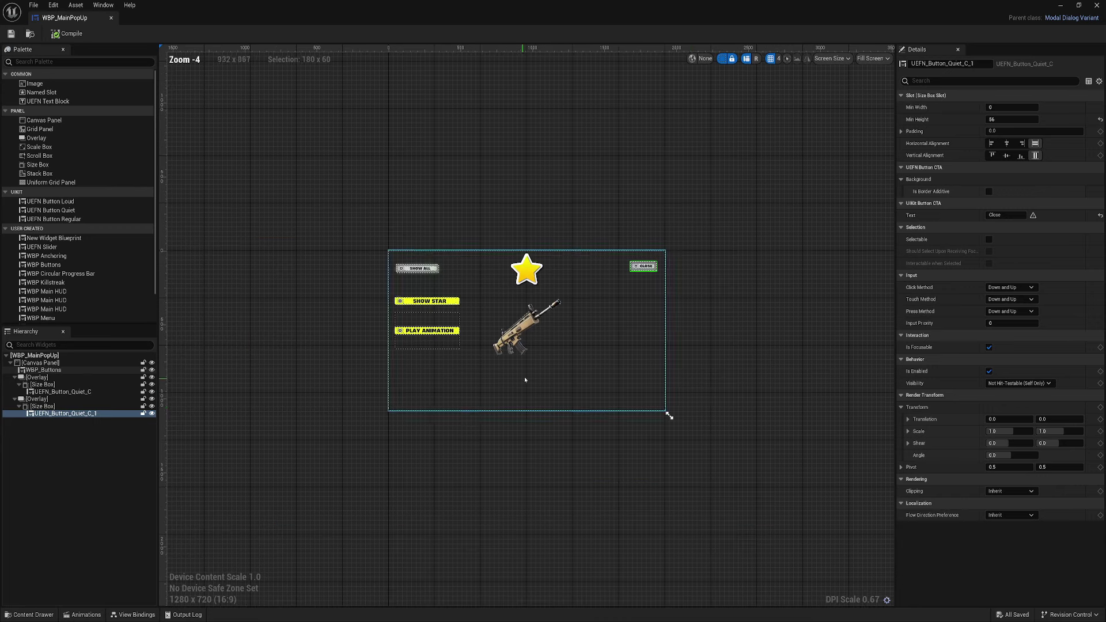
drag(666, 414, 506, 408)
scroll(443, 339, up, 5)
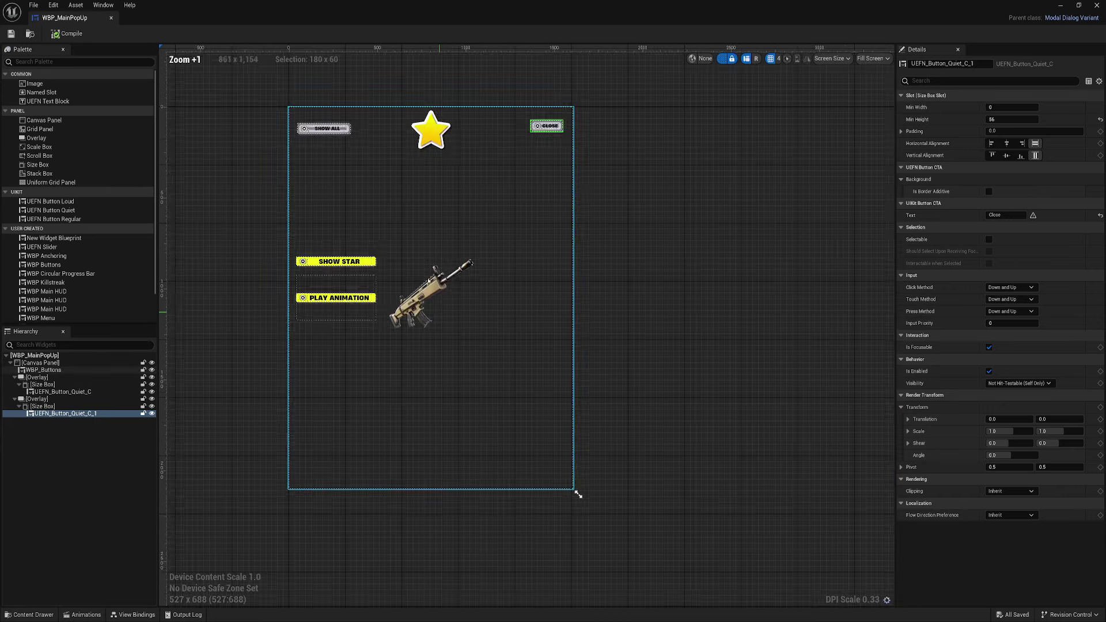
scroll(516, 351, down, 4)
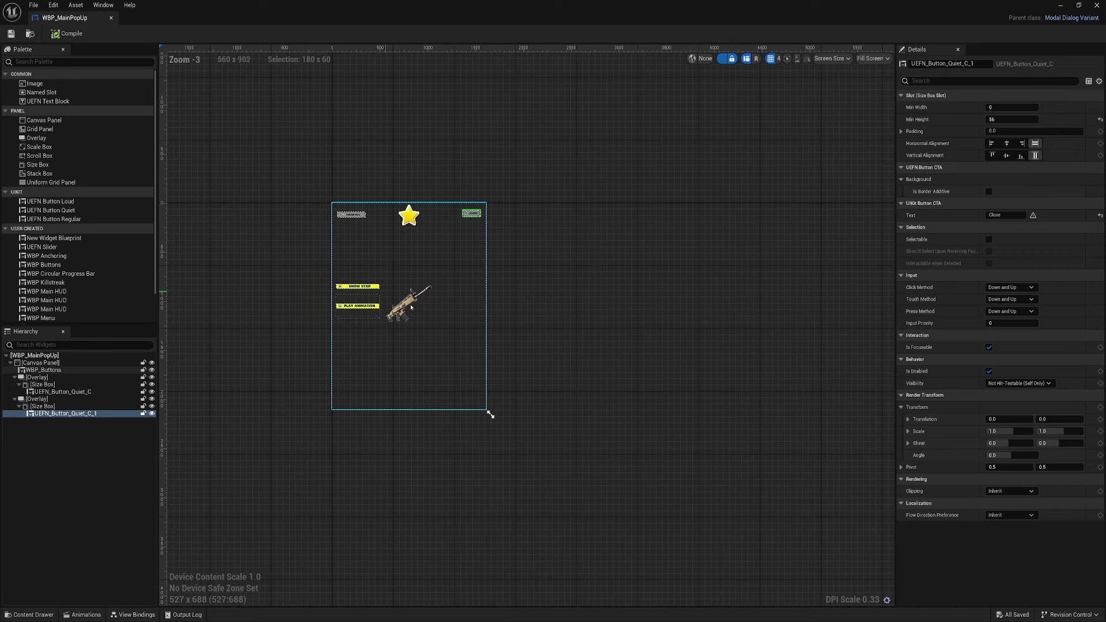
drag(489, 414, 710, 423)
Step: Recentre the widget layout and return to the level with the Content Drawer showing
scroll(460, 309, up, 2)
right_drag(639, 269, 547, 341)
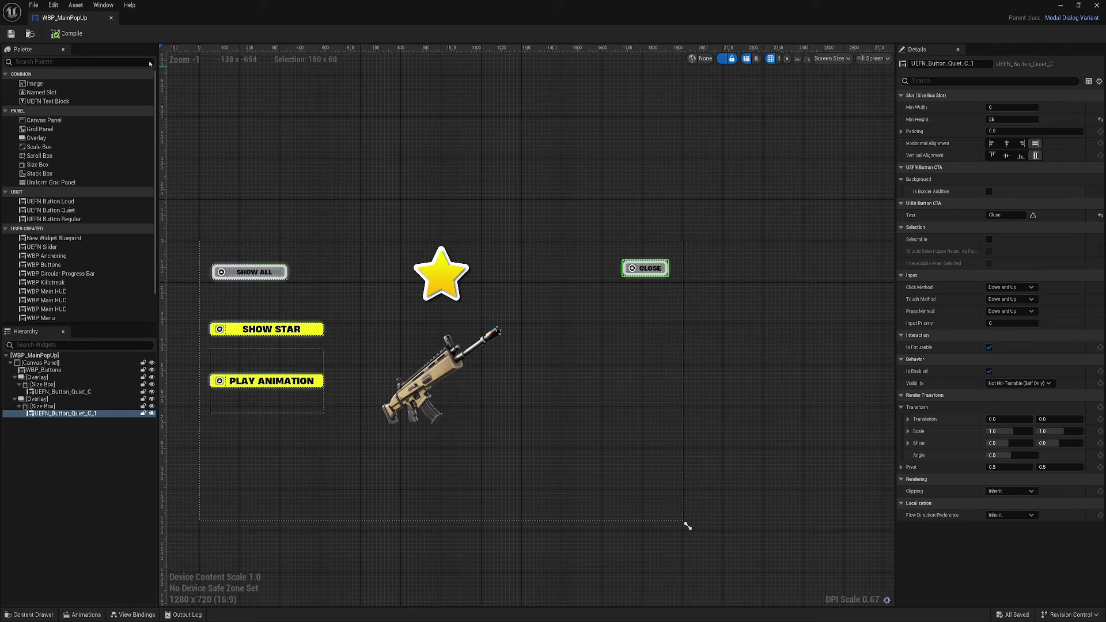
right_drag(507, 216, 602, 202)
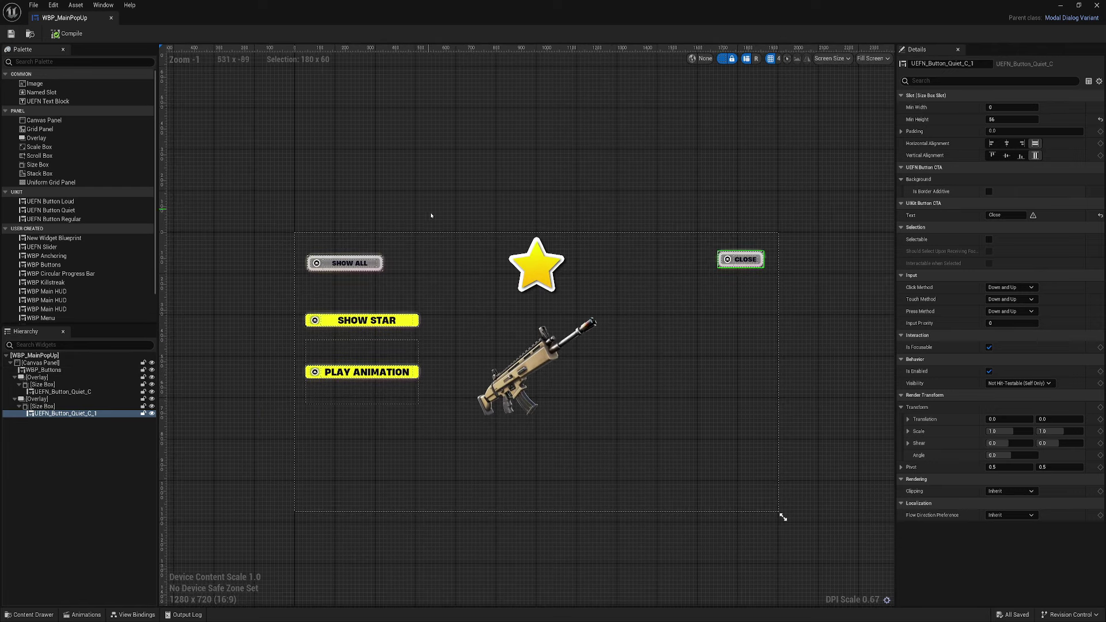
scroll(521, 358, up, 2)
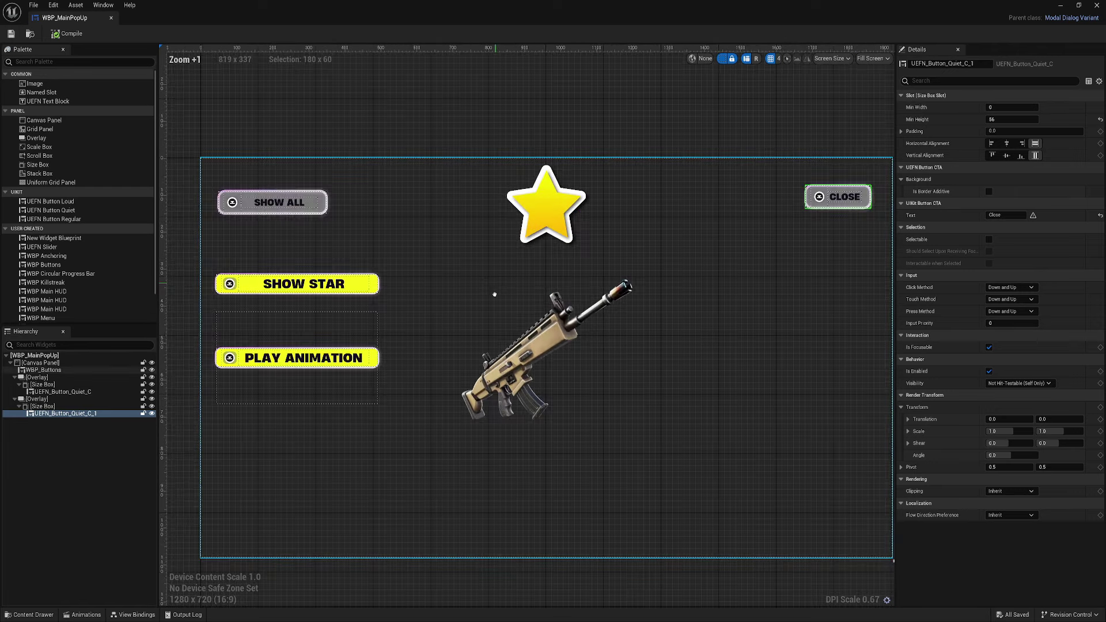
scroll(384, 256, down, 1)
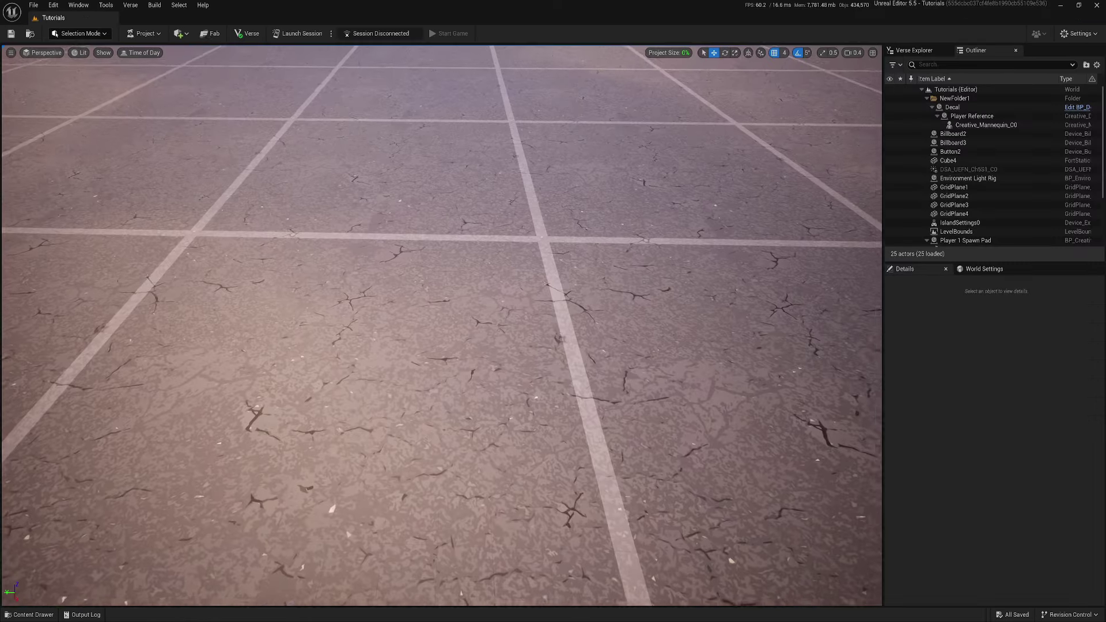
key(ctrl+space)
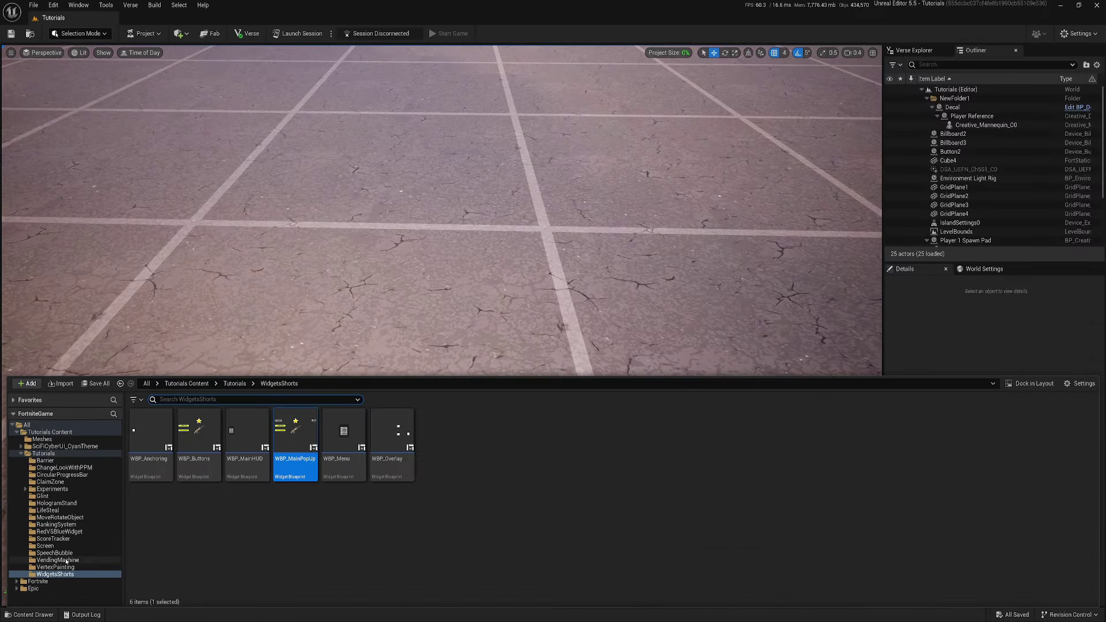
click(17, 582)
scroll(44, 595, down, 2)
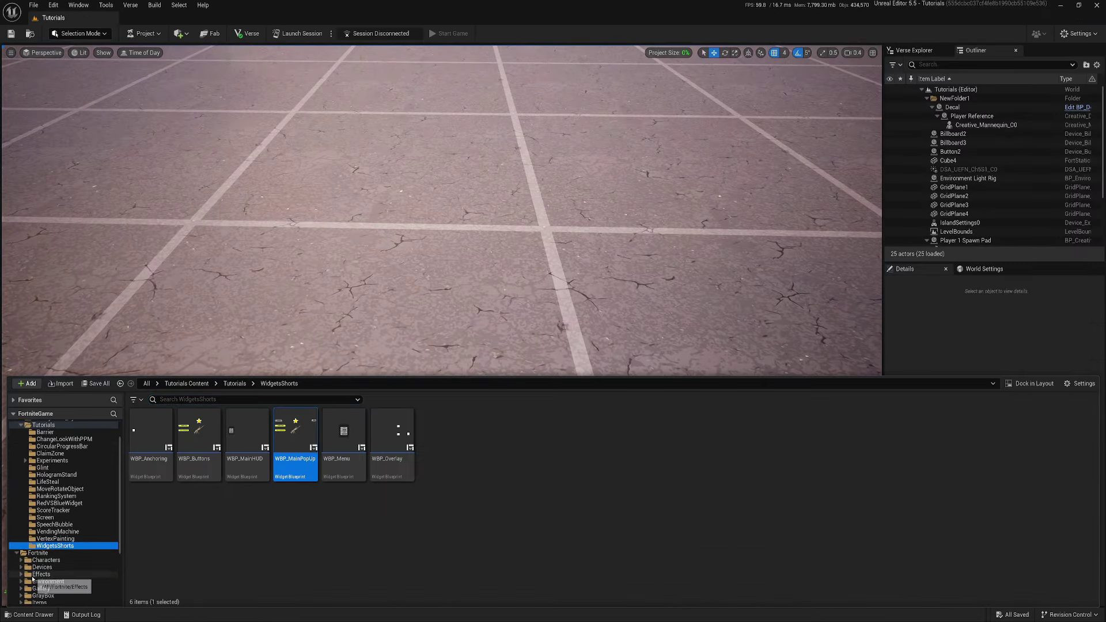
click(42, 567)
click(774, 436)
double_click(774, 436)
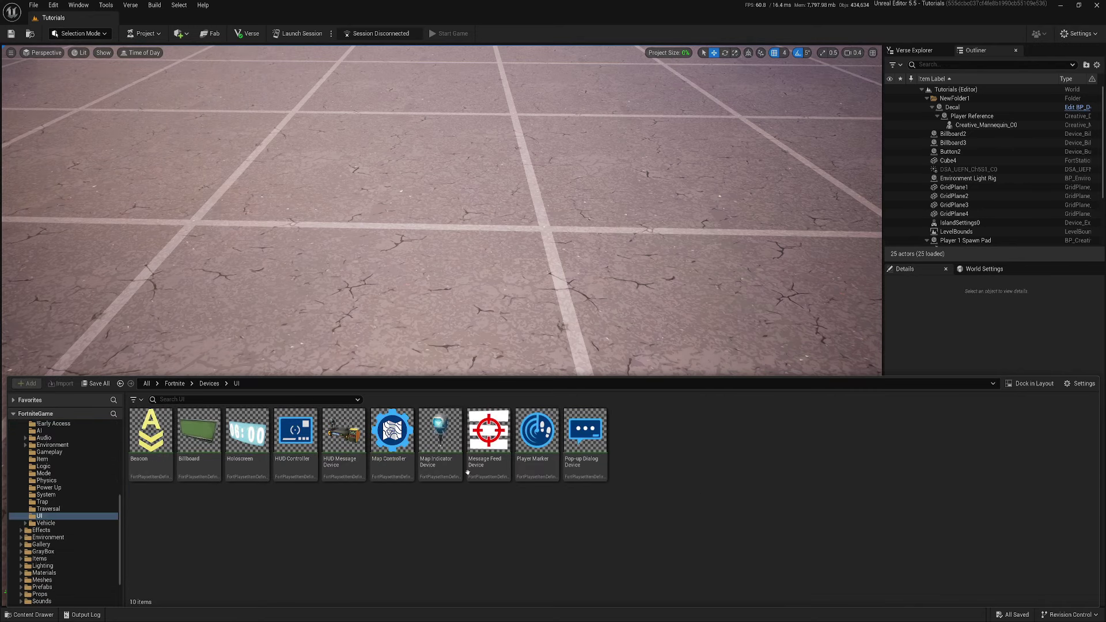
click(586, 438)
drag(585, 444, 427, 301)
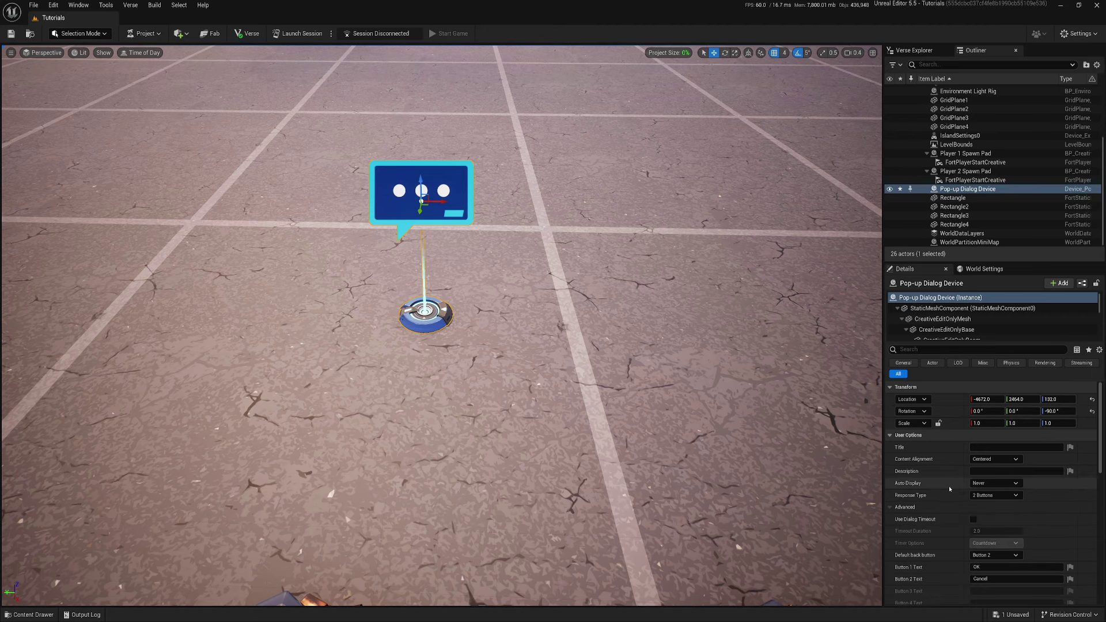
click(993, 459)
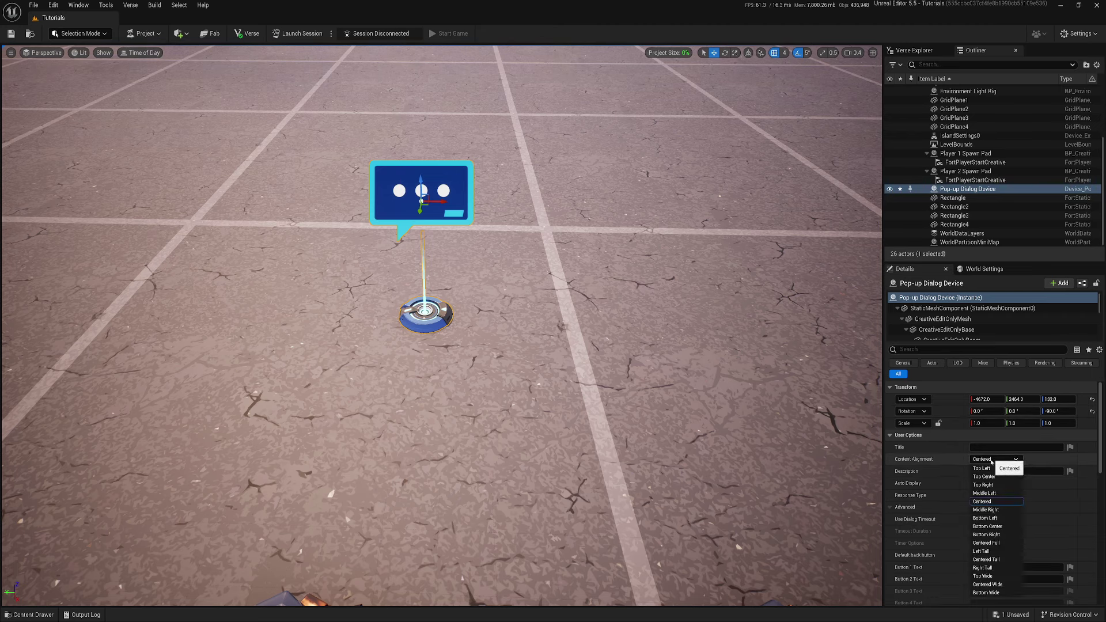
click(993, 545)
scroll(932, 486, down, 3)
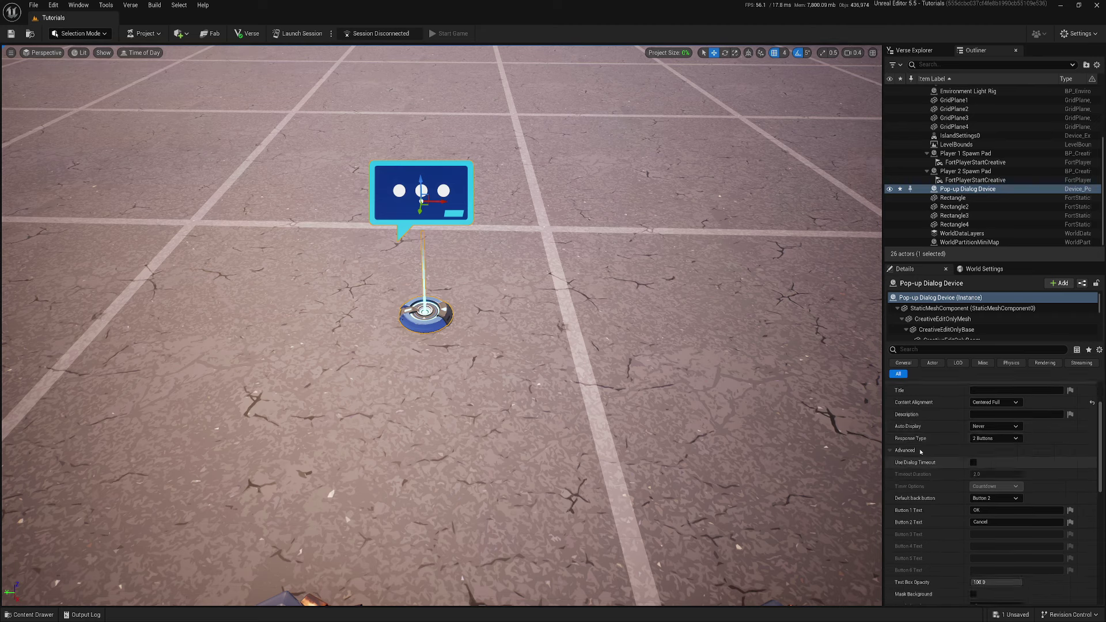
scroll(899, 433, up, 1)
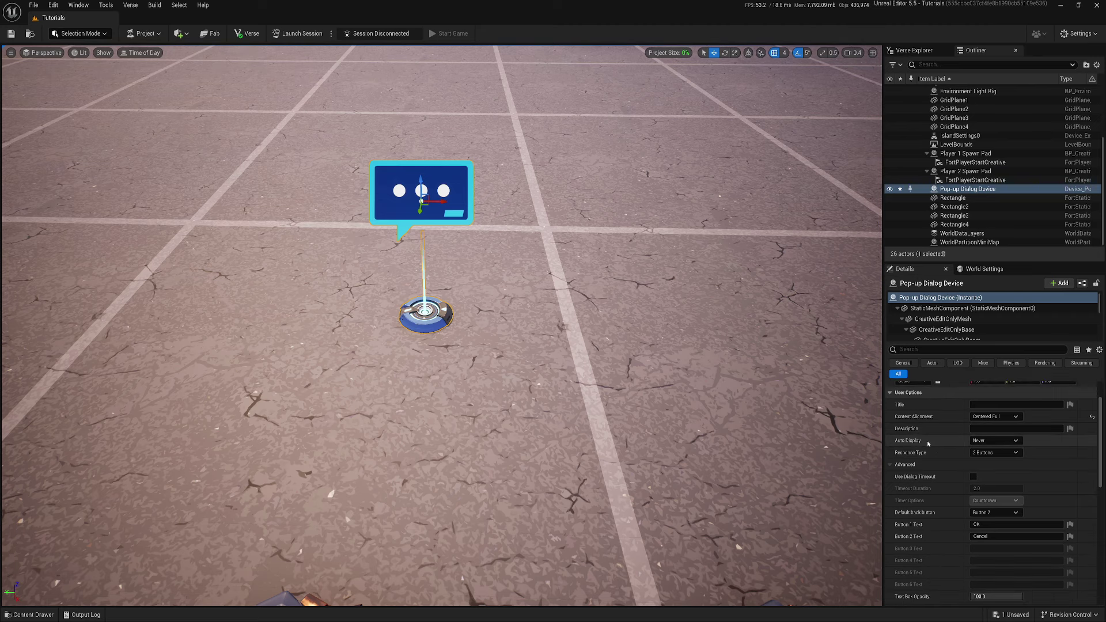
scroll(934, 460, down, 10)
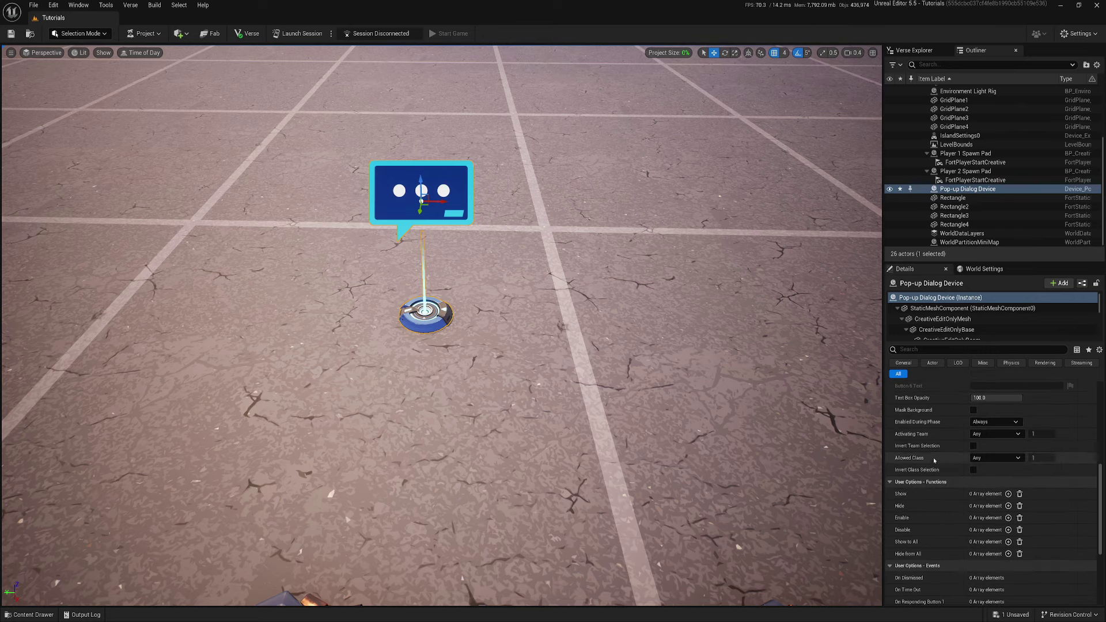
scroll(921, 457, up, 4)
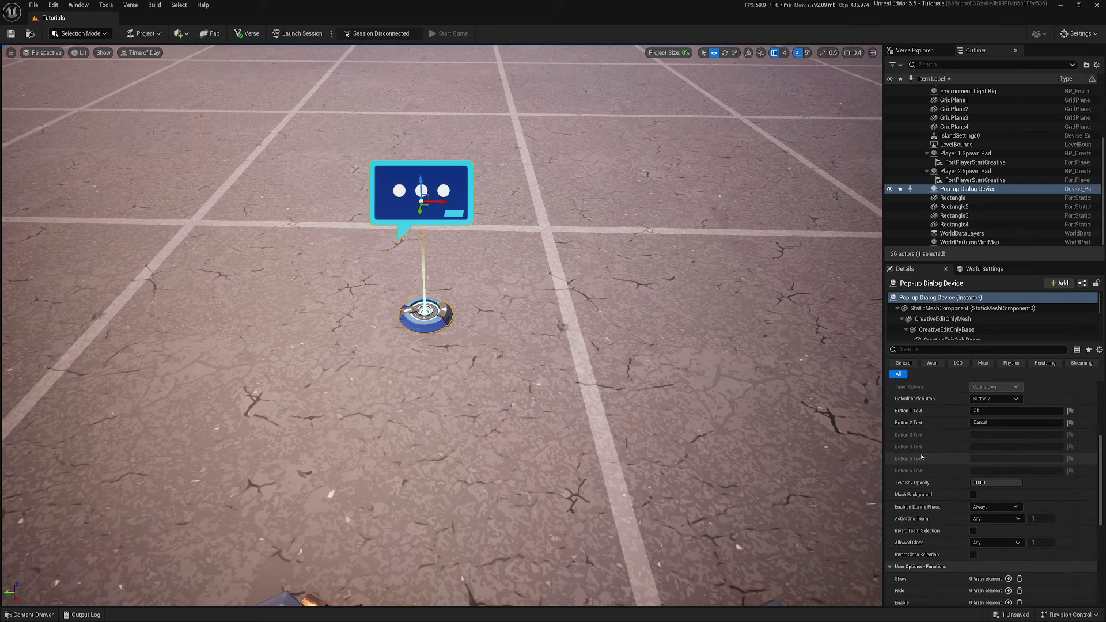
scroll(921, 457, down, 5)
scroll(924, 465, down, 6)
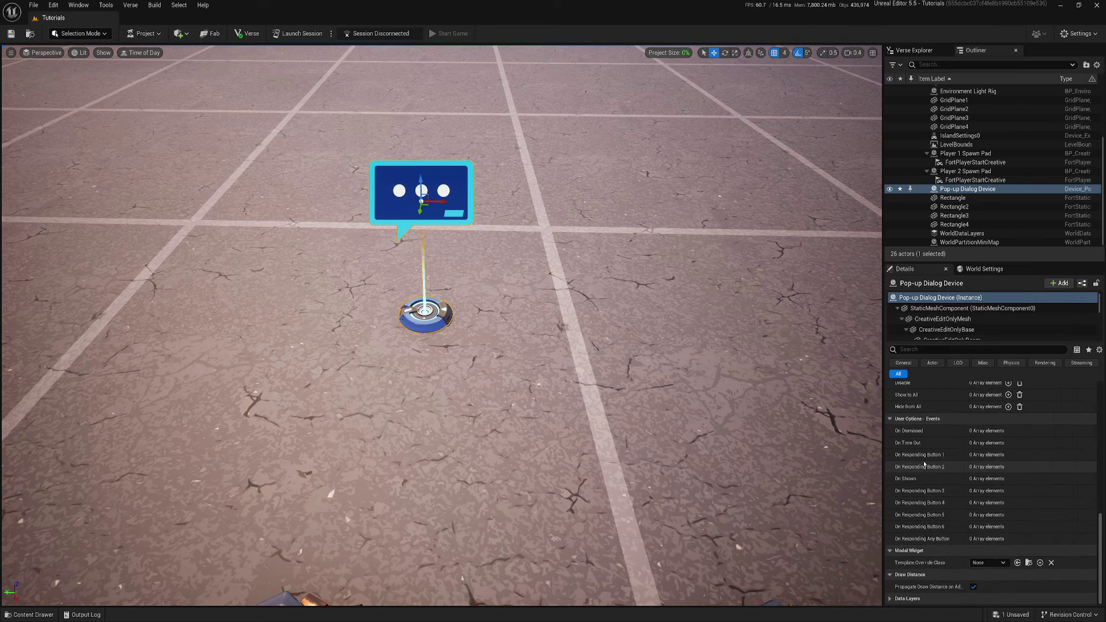
Step: Place a Trigger device from Devices > Logic to the right of the pop-up dialog device
mouse_move(553, 397)
right_down()
mouse_move(585, 382)
mouse_move(573, 391)
right_up()
key(ctrl+space)
click(49, 509)
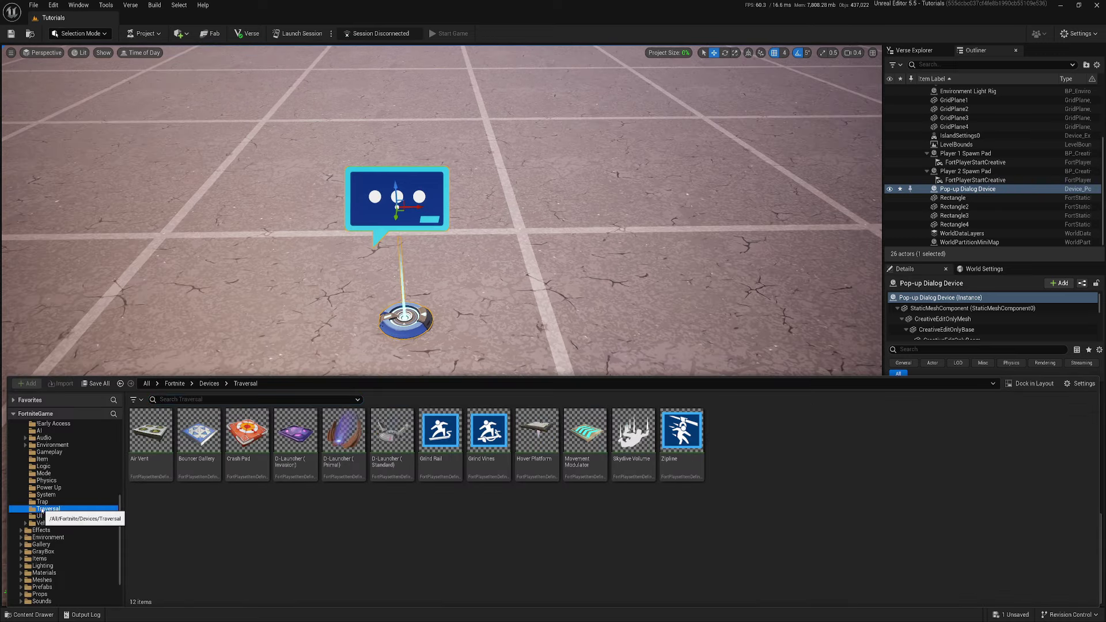
click(43, 466)
drag(1021, 432, 620, 335)
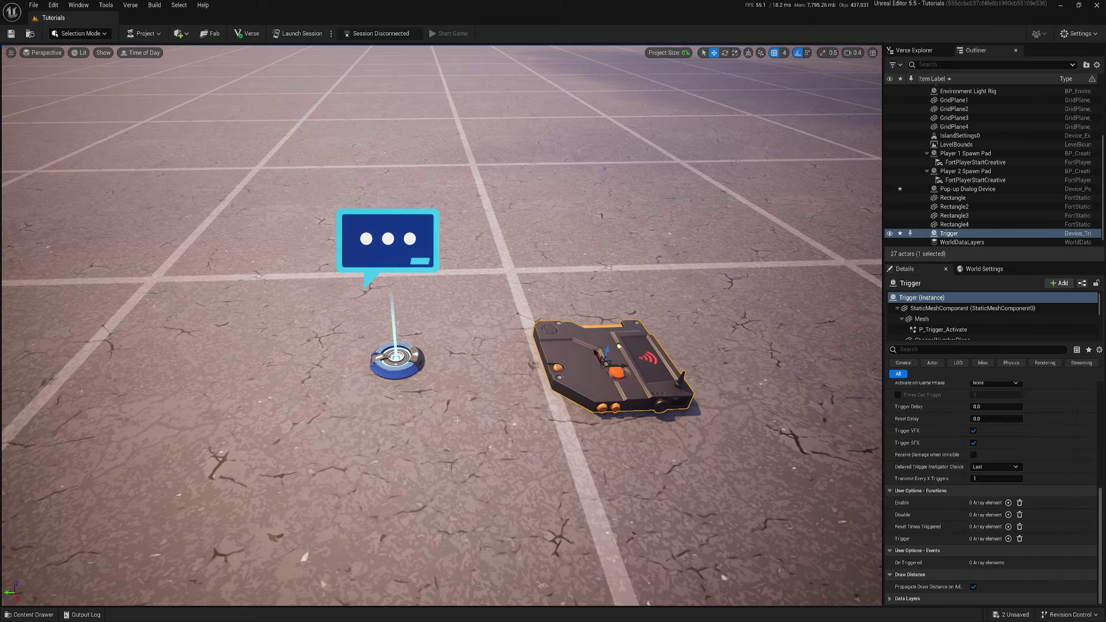
Step: Set the pop-up dialog device's Template Override Class to WBP_MainPopUp
key(ctrl+b)
scroll(51, 519, up, 3)
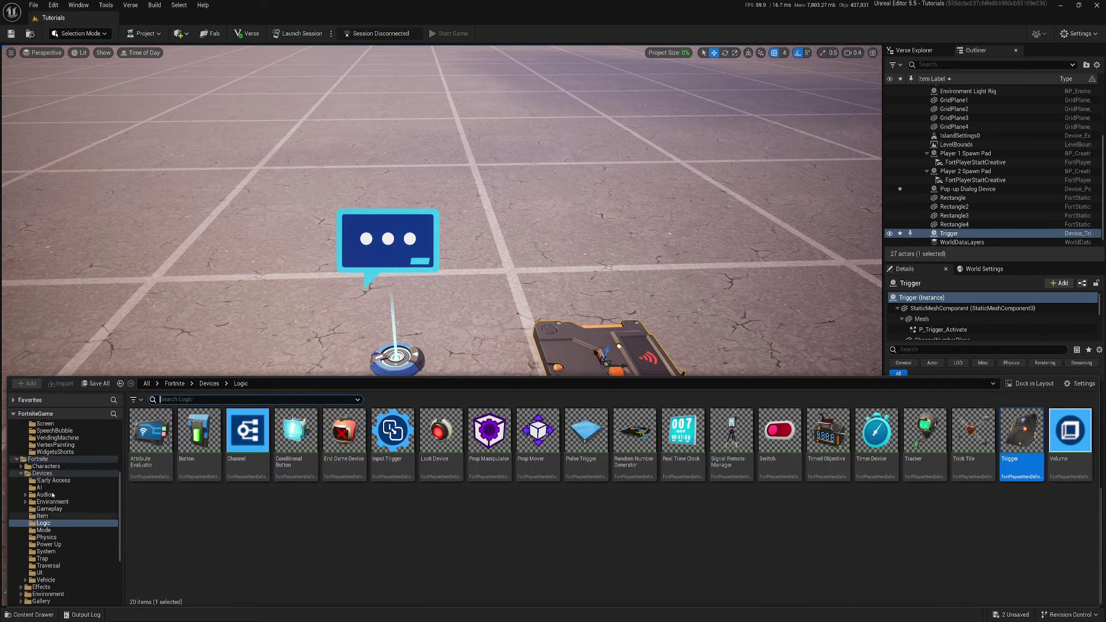
double_click(301, 436)
right_drag(461, 304, 444, 304)
click(440, 268)
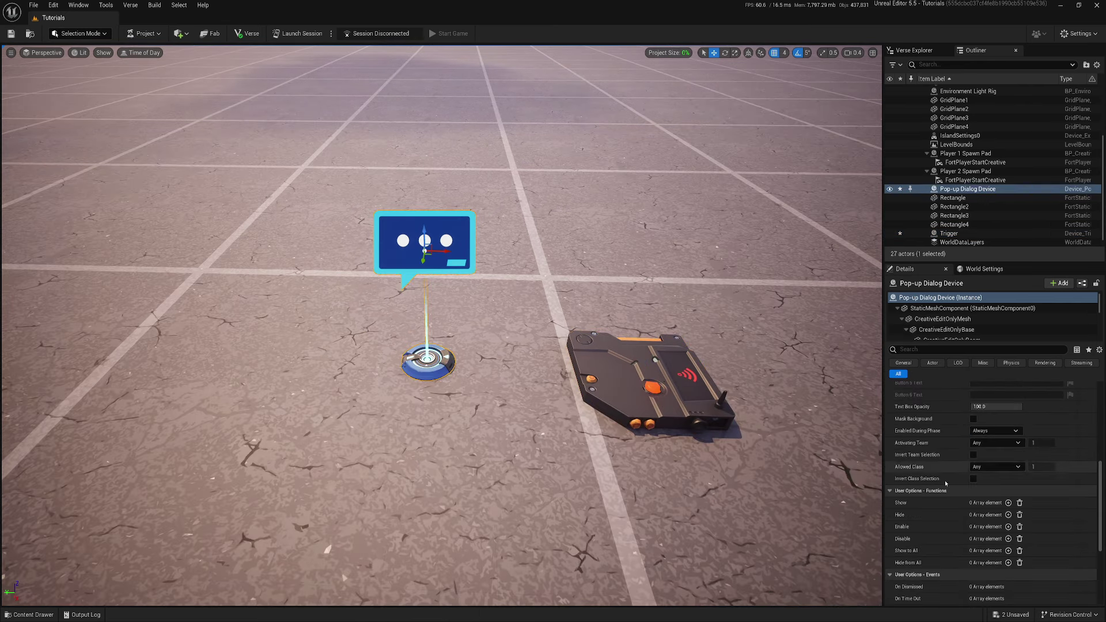
scroll(967, 496, down, 5)
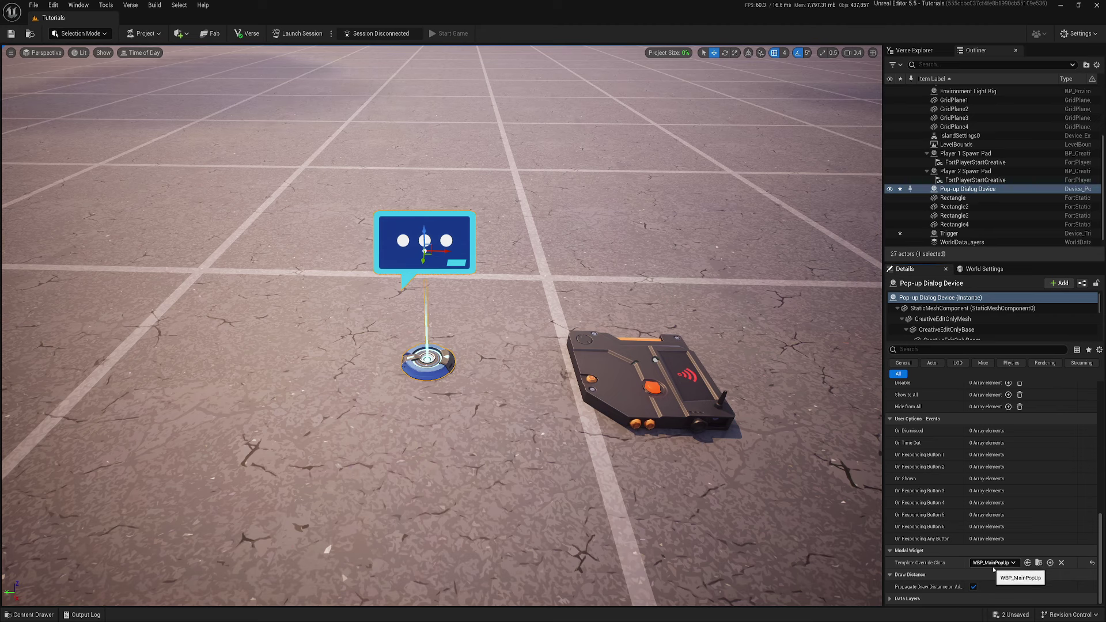
scroll(912, 442, up, 3)
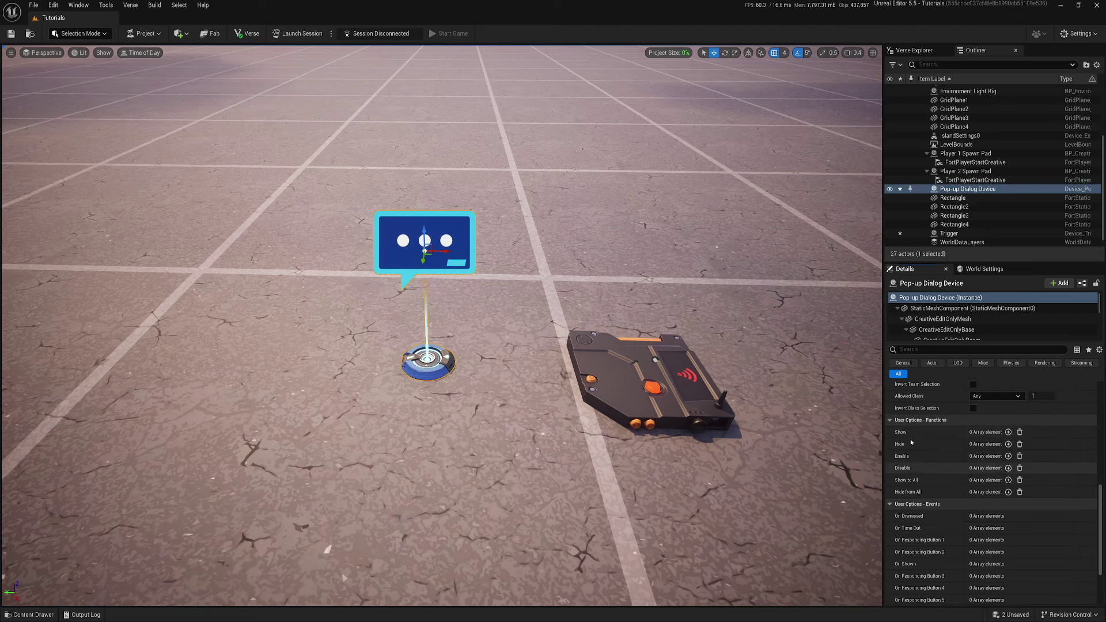
Step: Add a Show entry driven by the Trigger's On Triggered event
click(1009, 432)
click(1054, 445)
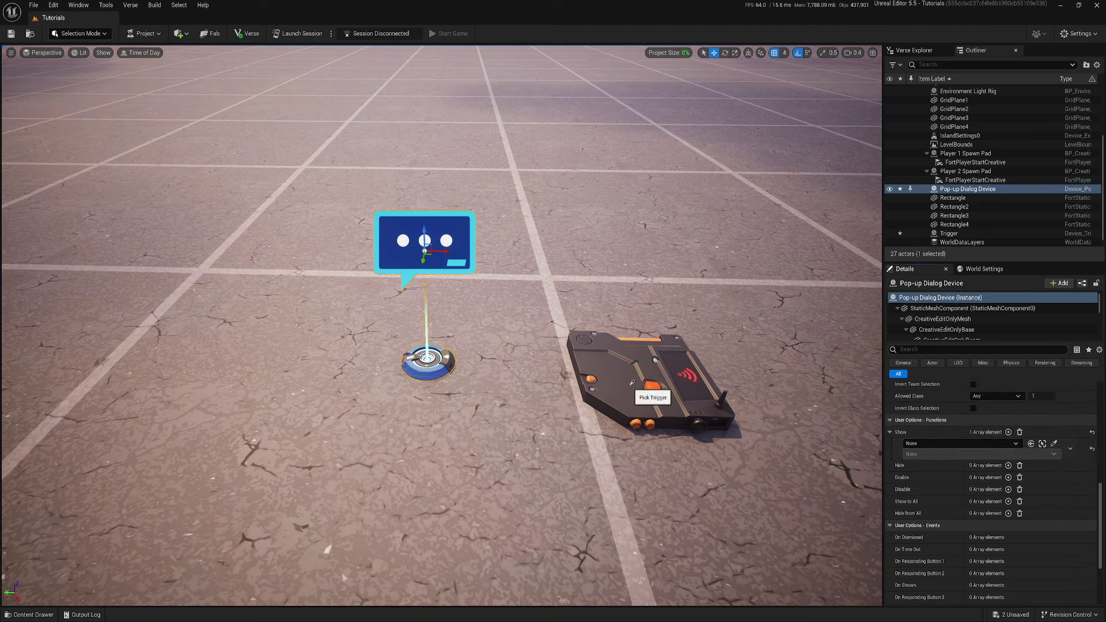
click(636, 384)
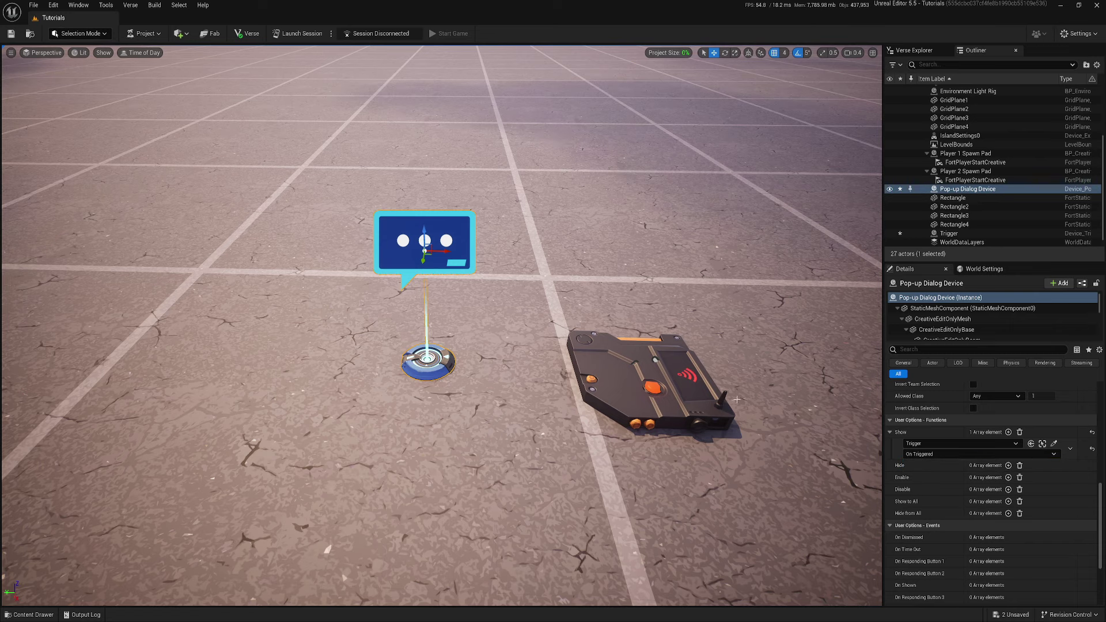
right_drag(582, 386, 578, 372)
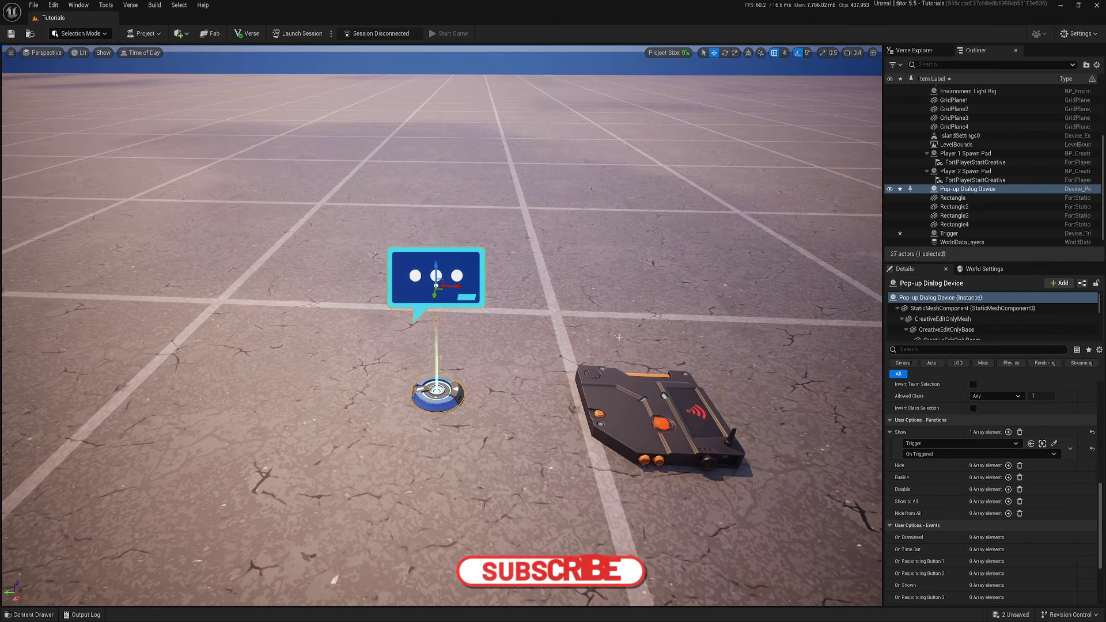
key(s)
mouse_move(555, 356)
right_down()
mouse_move(555, 339)
mouse_move(556, 353)
right_up()
Step: Launch a playtest and walk onto the trigger to open the pop-up, closing and reopening it once
key(e)
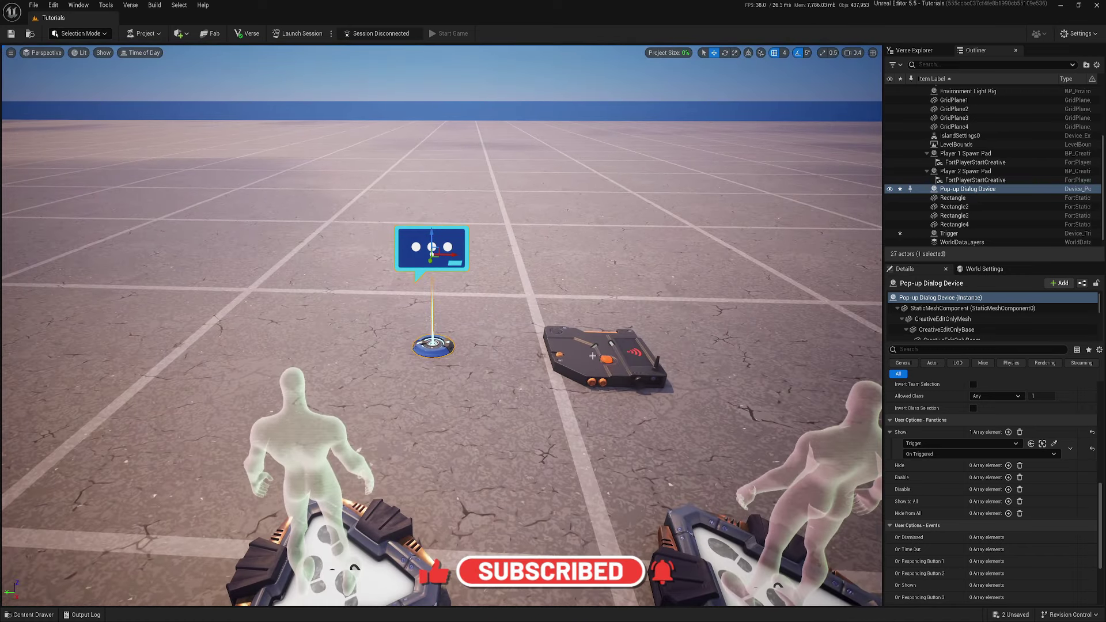
click(530, 360)
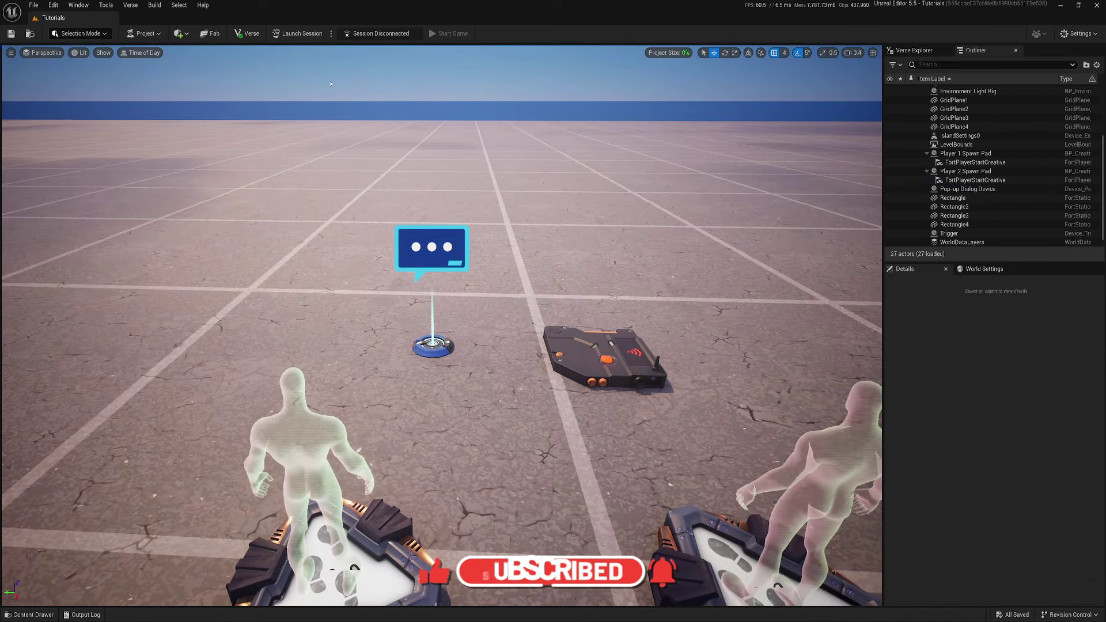
click(299, 34)
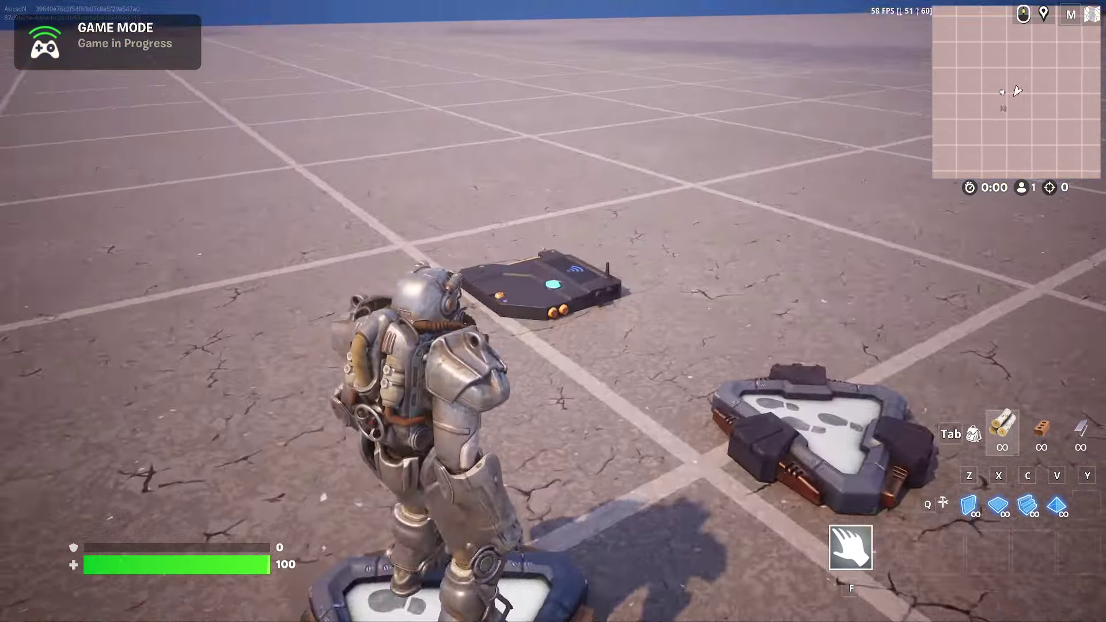
key(d)
key(w)
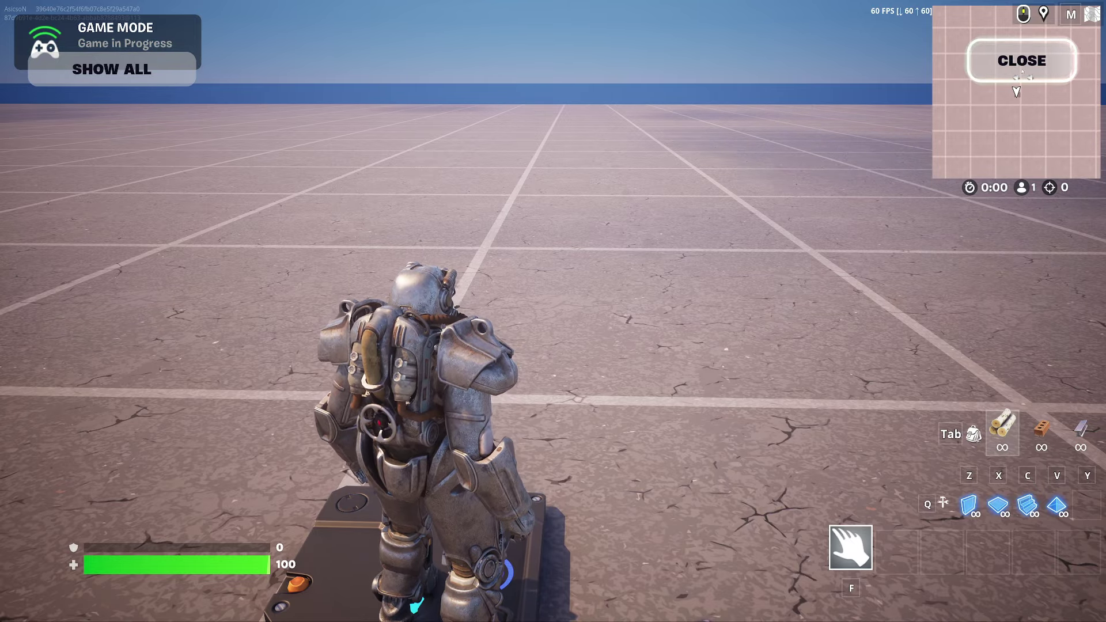
click(1015, 63)
key(s)
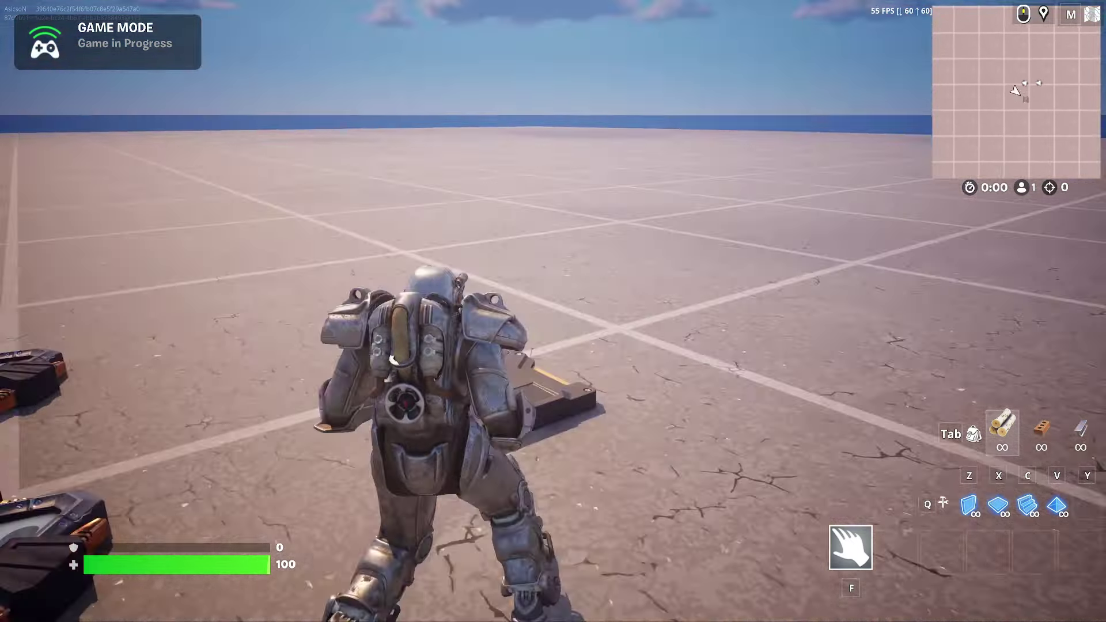
key(w)
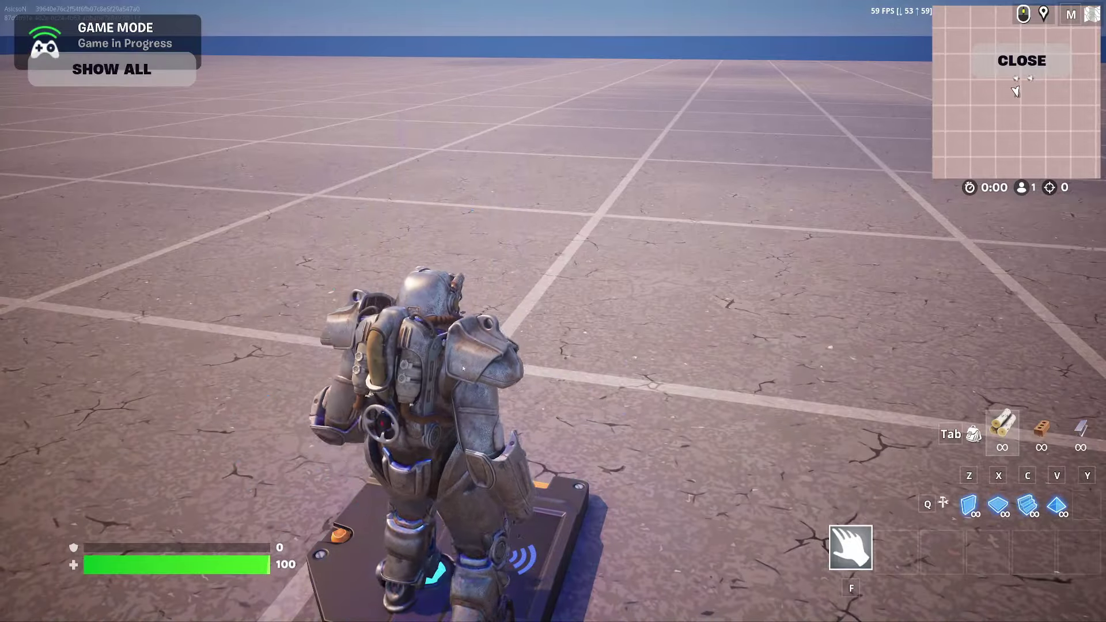
Step: Use SHOW ALL and SHOW STAR to display the yellow star, then CLOSE the pop-up
click(111, 71)
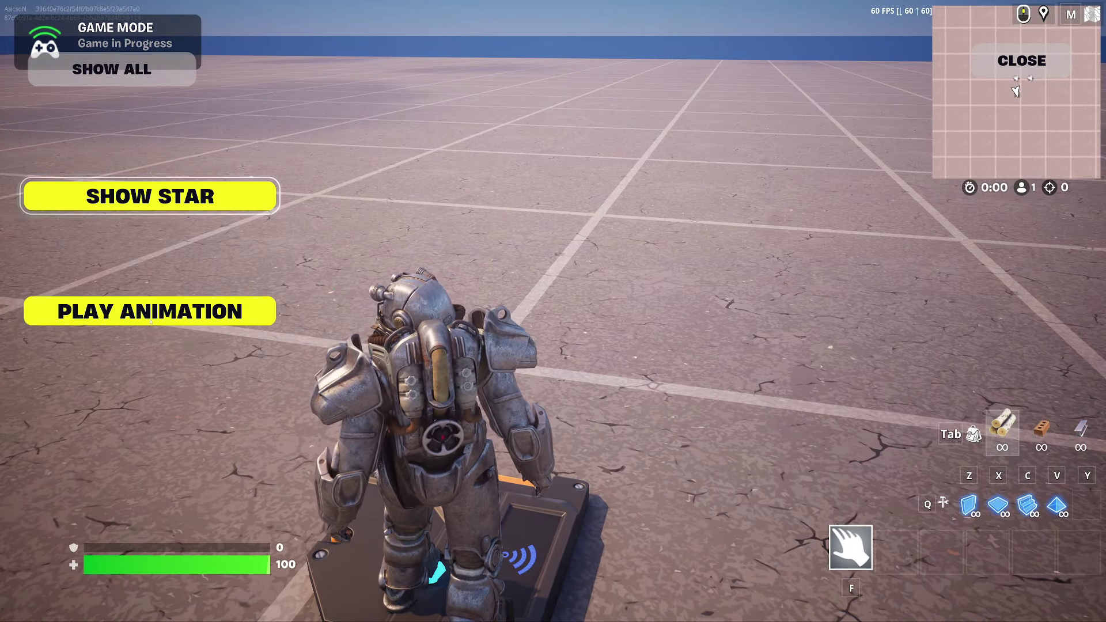
click(167, 311)
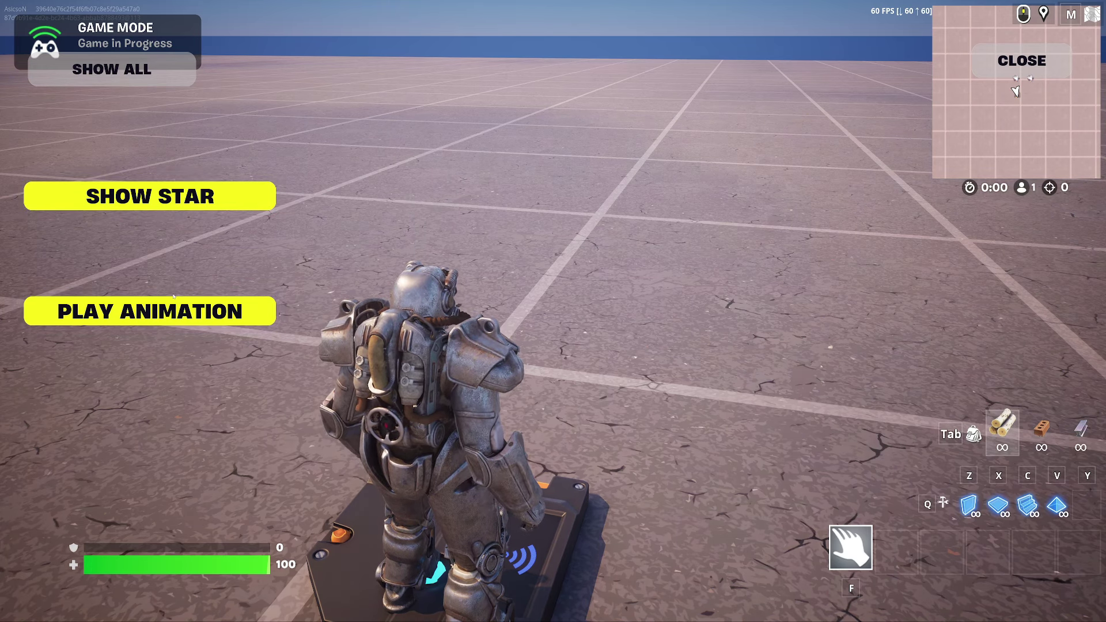
click(158, 204)
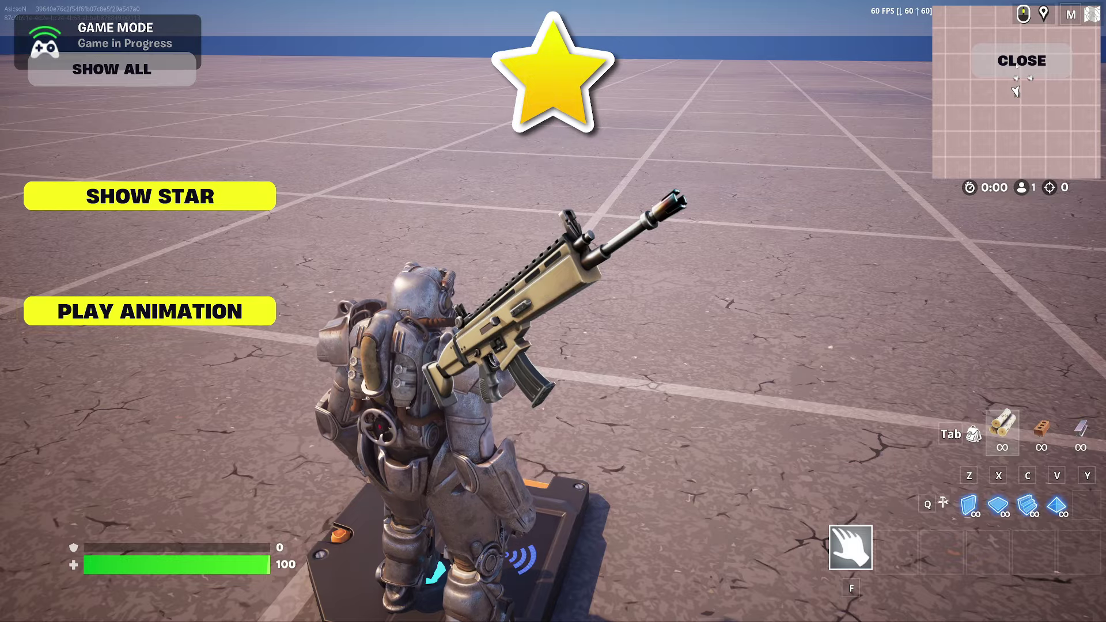
click(1021, 60)
key(w)
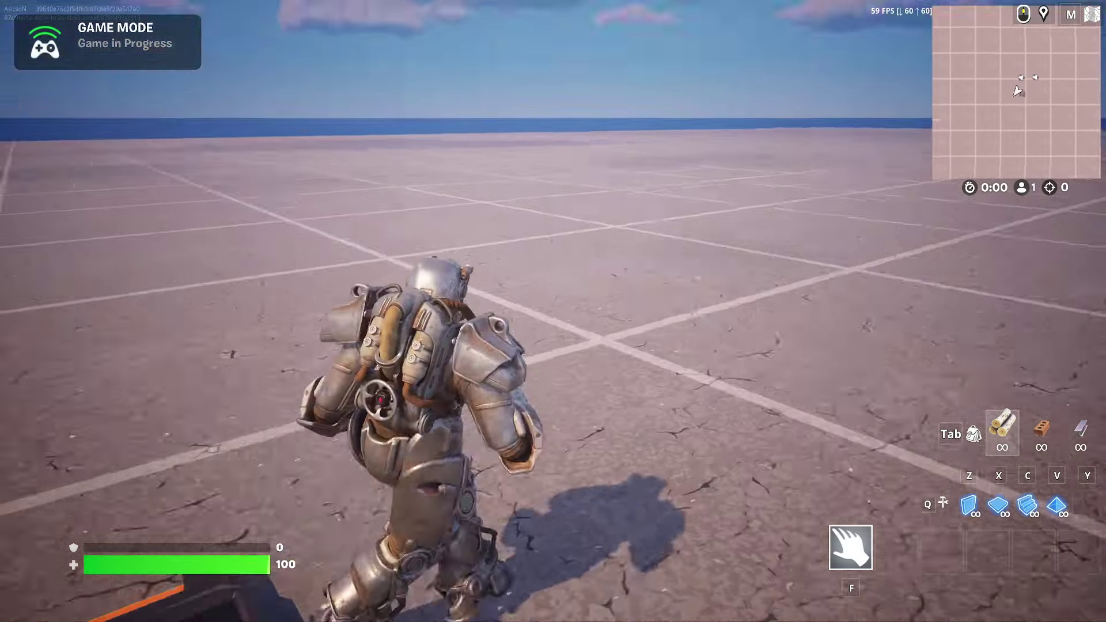
key(a)
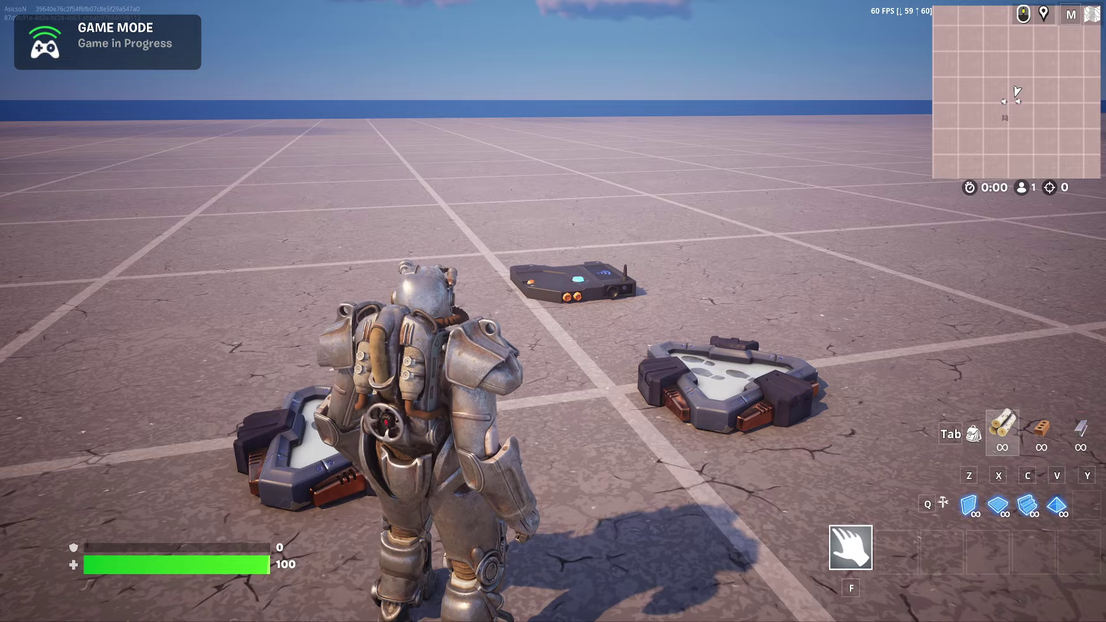
key(w)
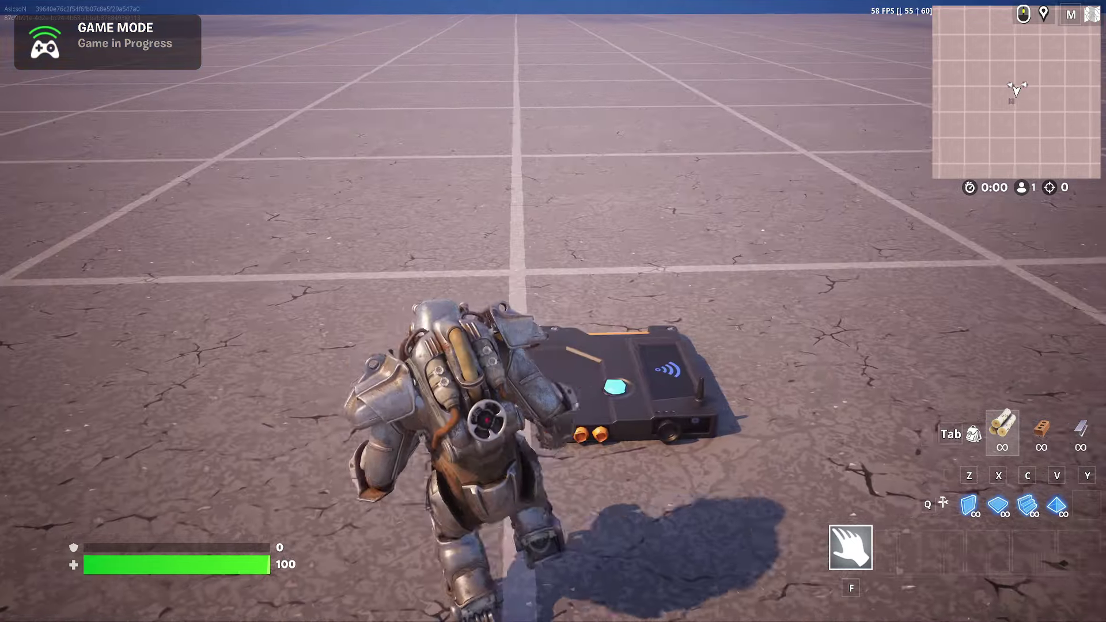
key(w)
key(w)
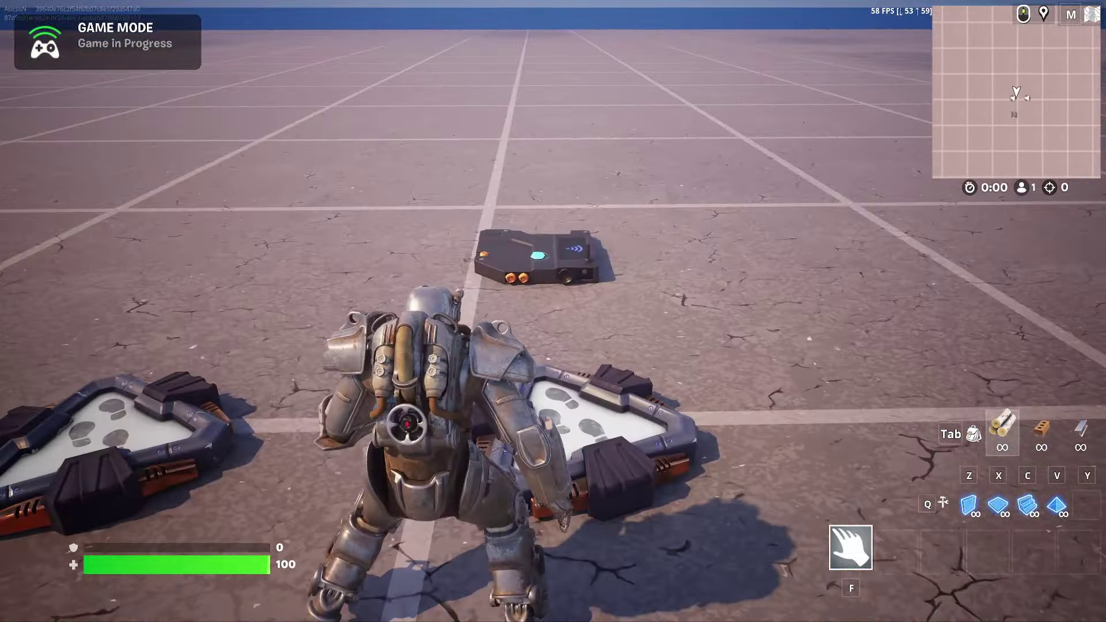